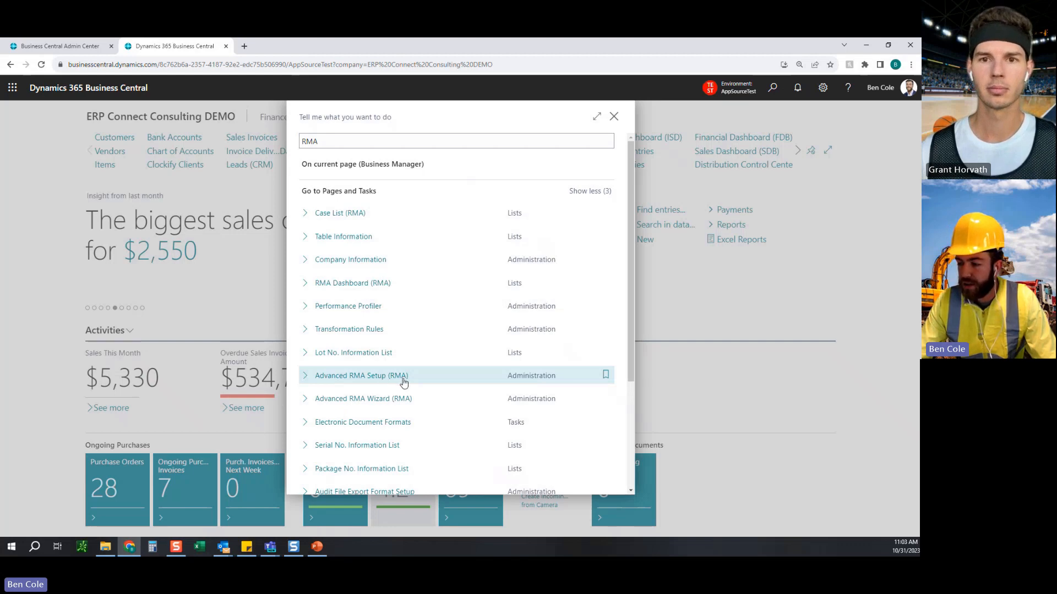
# Open the Advanced RMA Setup (RMA) page and review the Default Location Option choices, keeping Default Location selected.
pyautogui.click(402, 381)
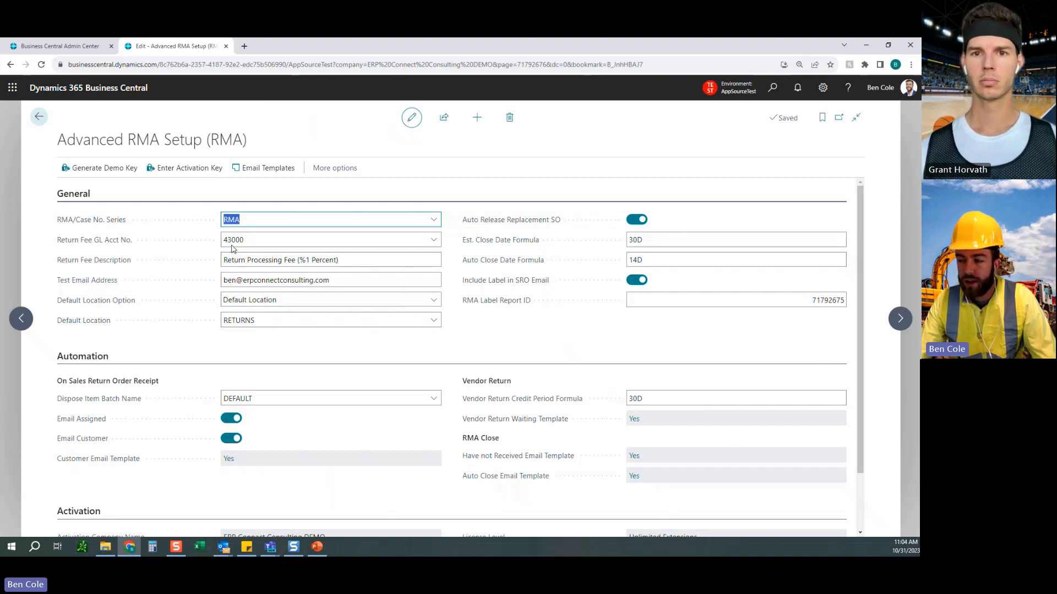
pyautogui.click(448, 244)
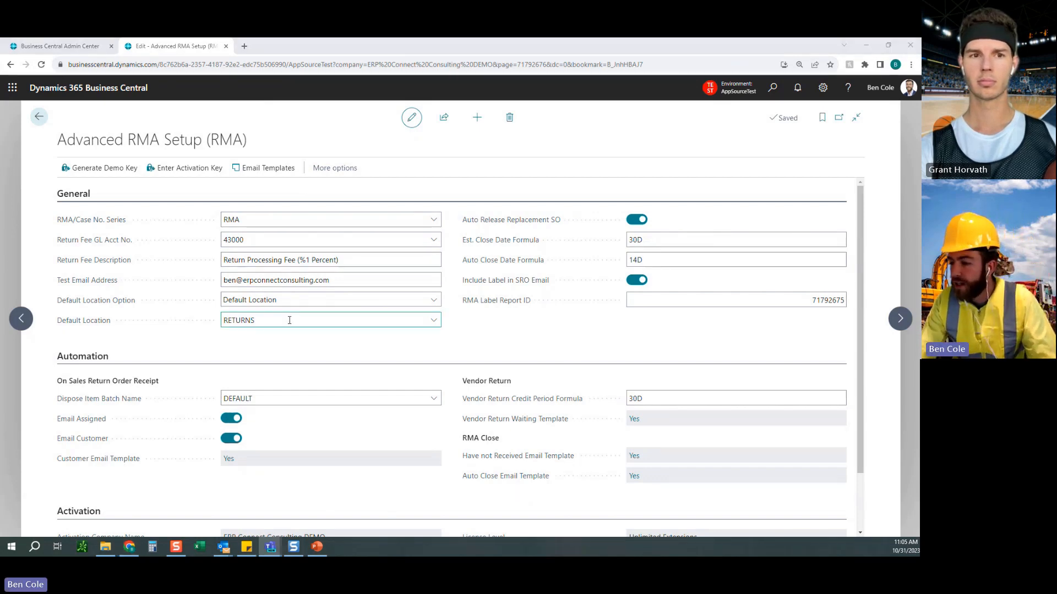
pyautogui.click(337, 302)
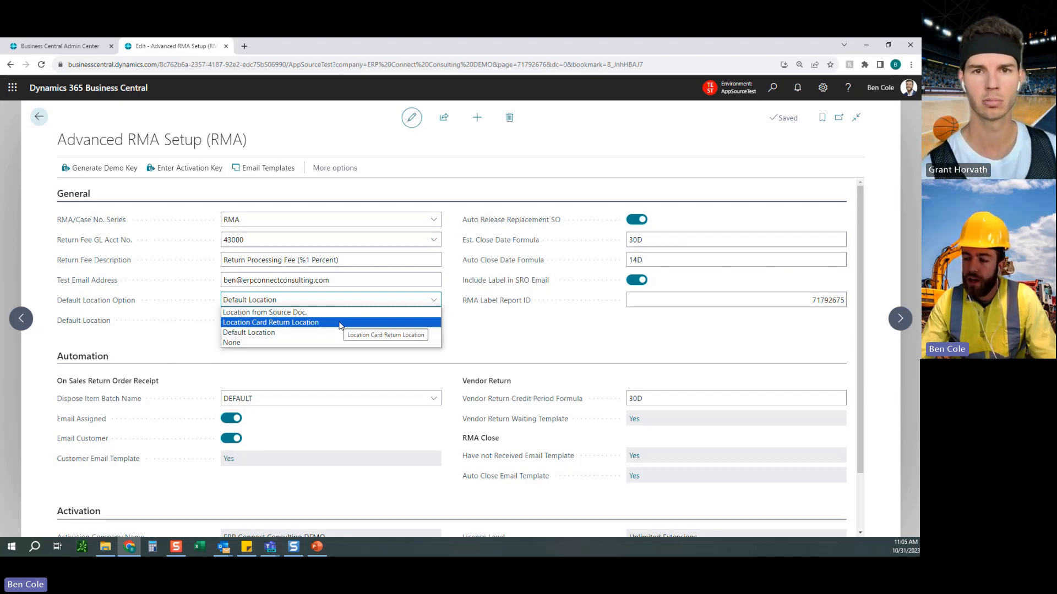
pyautogui.click(354, 333)
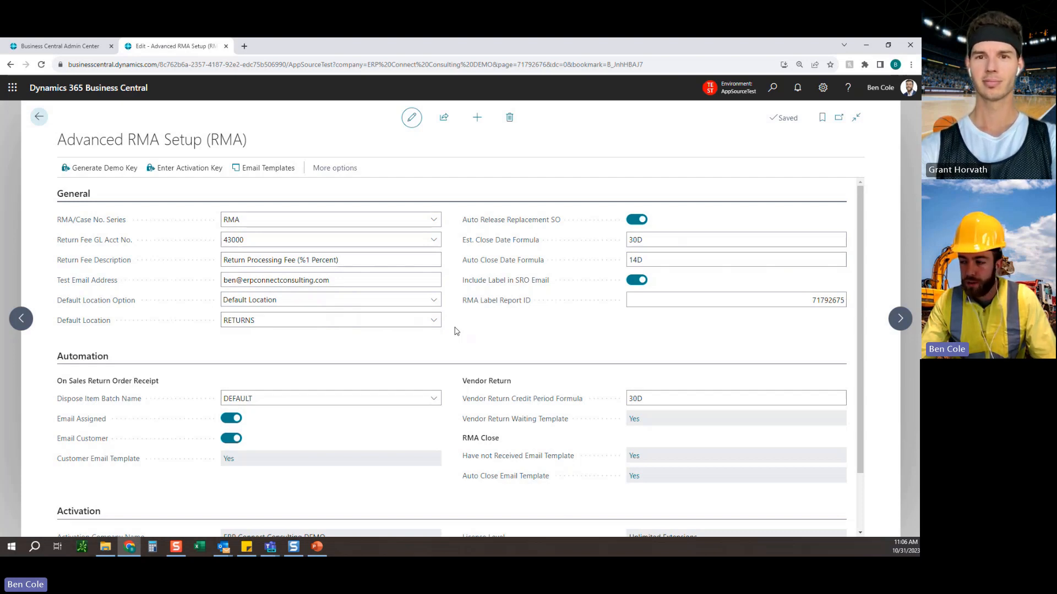
pyautogui.click(420, 302)
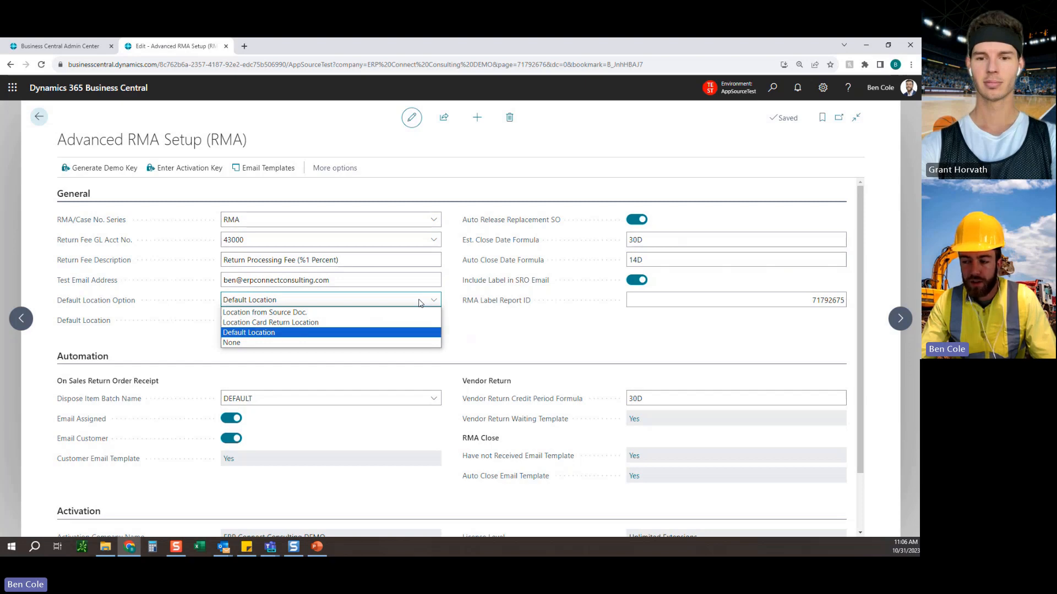
pyautogui.click(419, 303)
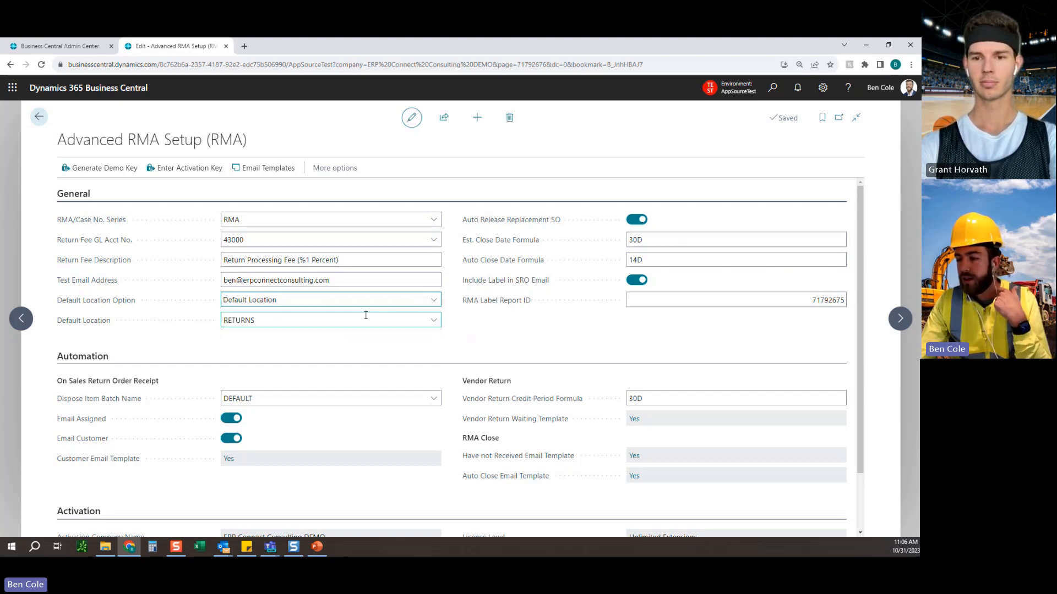
pyautogui.click(352, 303)
pyautogui.click(406, 301)
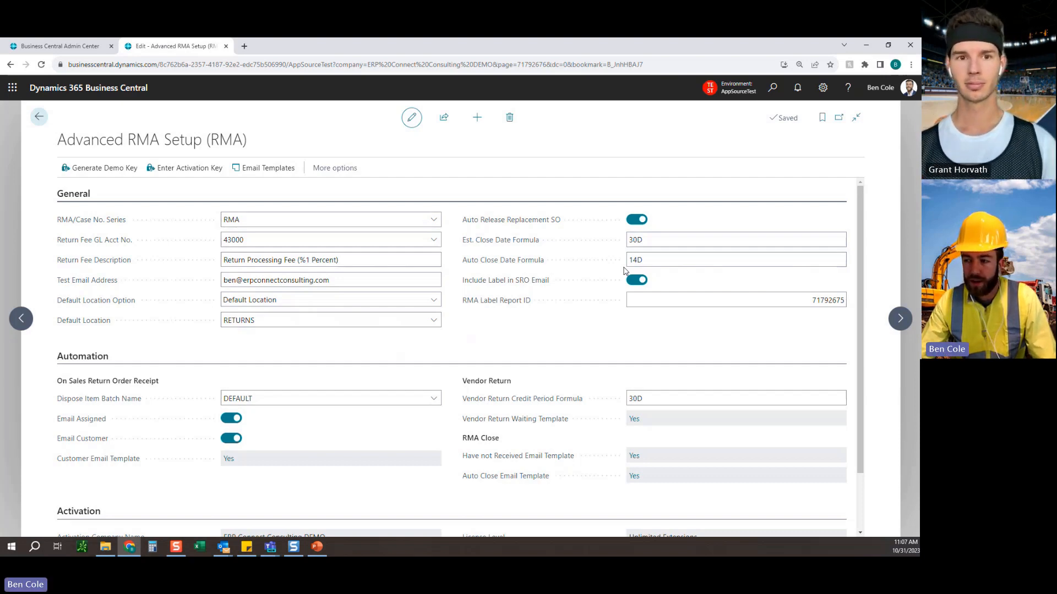
# Review the Est. Close Date Formula and sales return order receipt settings, and read the Customer Receipt Email Template.
pyautogui.click(660, 242)
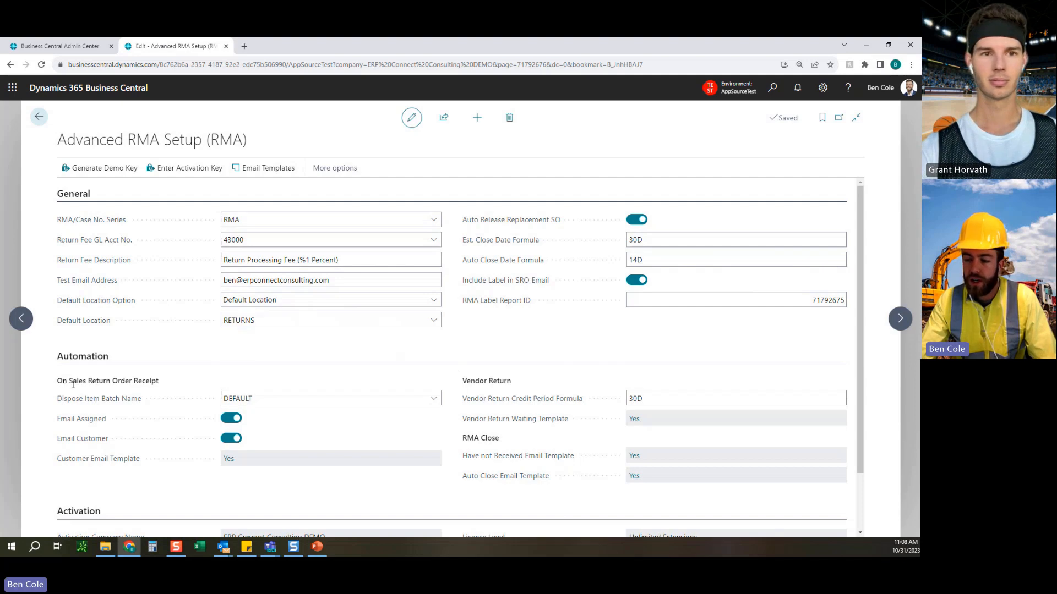
pyautogui.moveTo(62, 383); pyautogui.dragTo(172, 386)
pyautogui.click(171, 385)
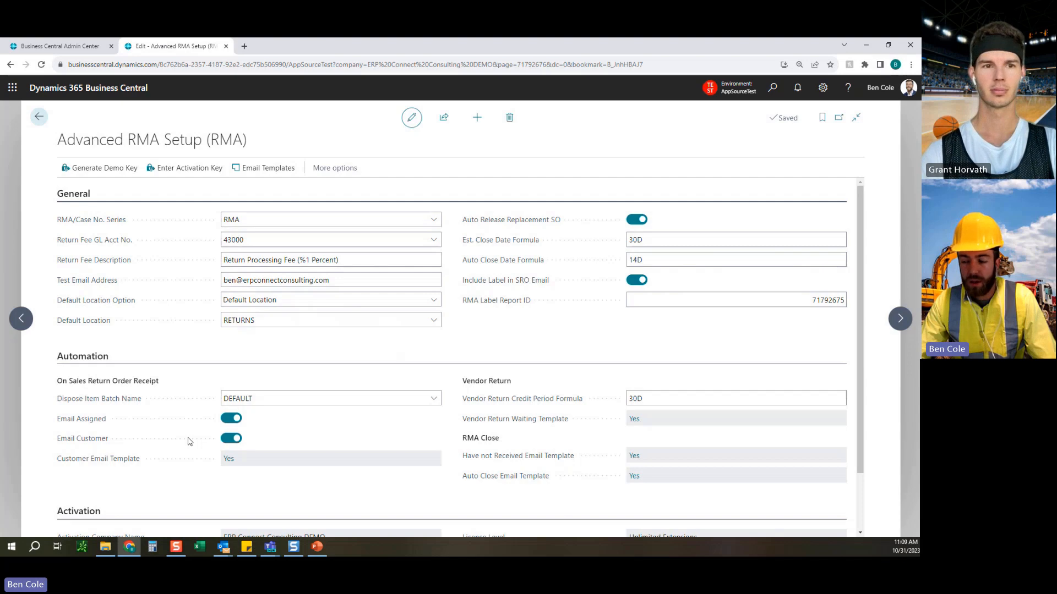
pyautogui.click(231, 459)
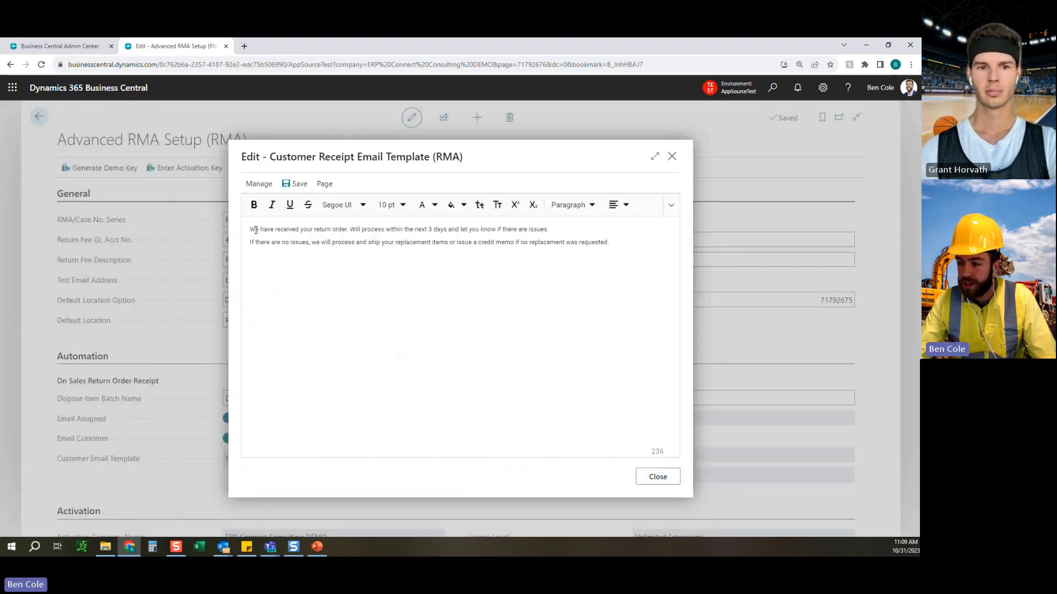
pyautogui.moveTo(250, 229); pyautogui.dragTo(476, 230)
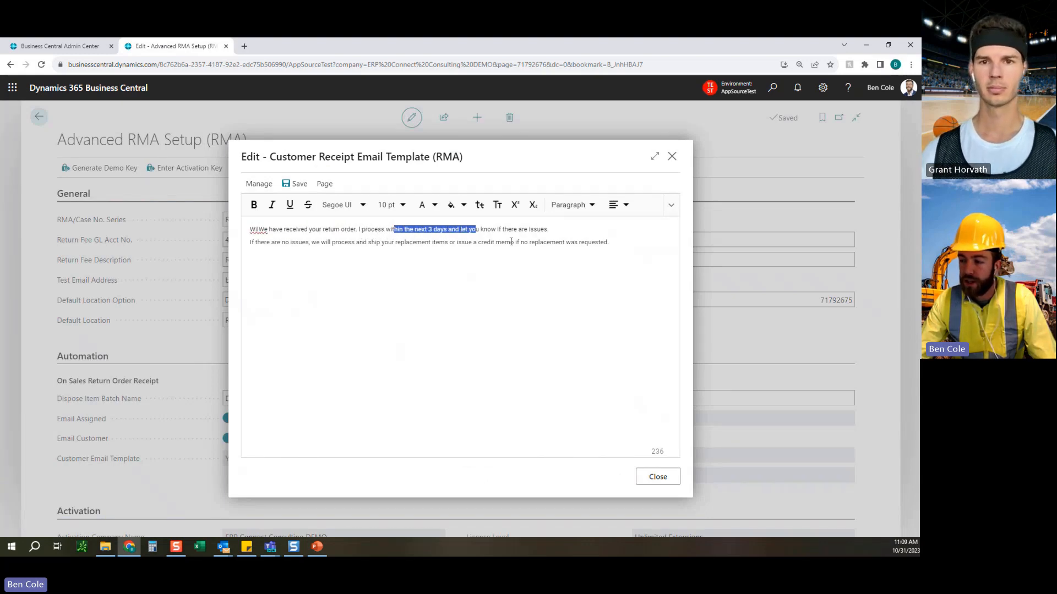
pyautogui.click(513, 227)
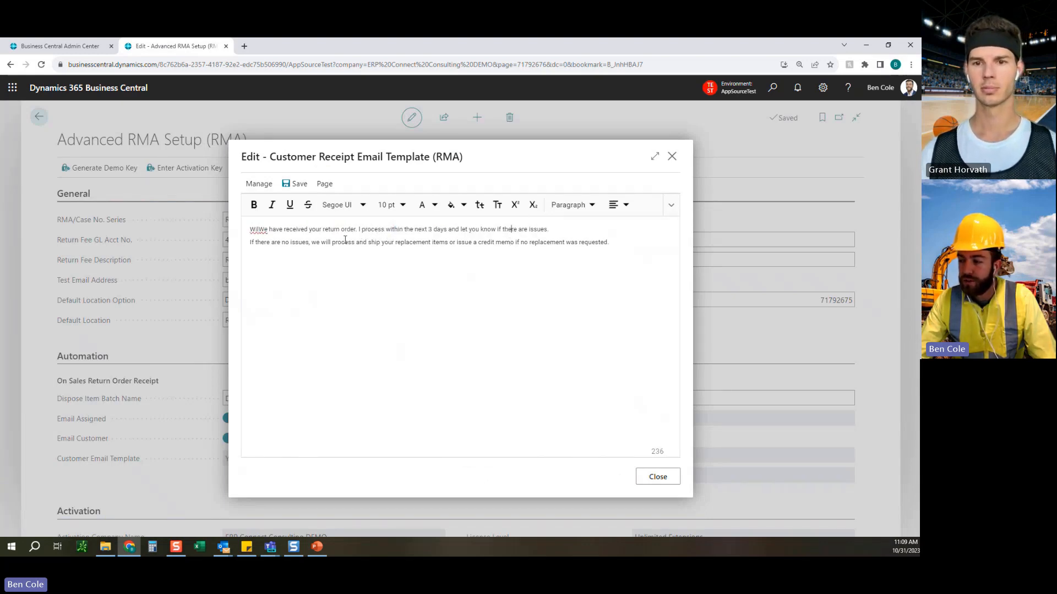
pyautogui.click(658, 476)
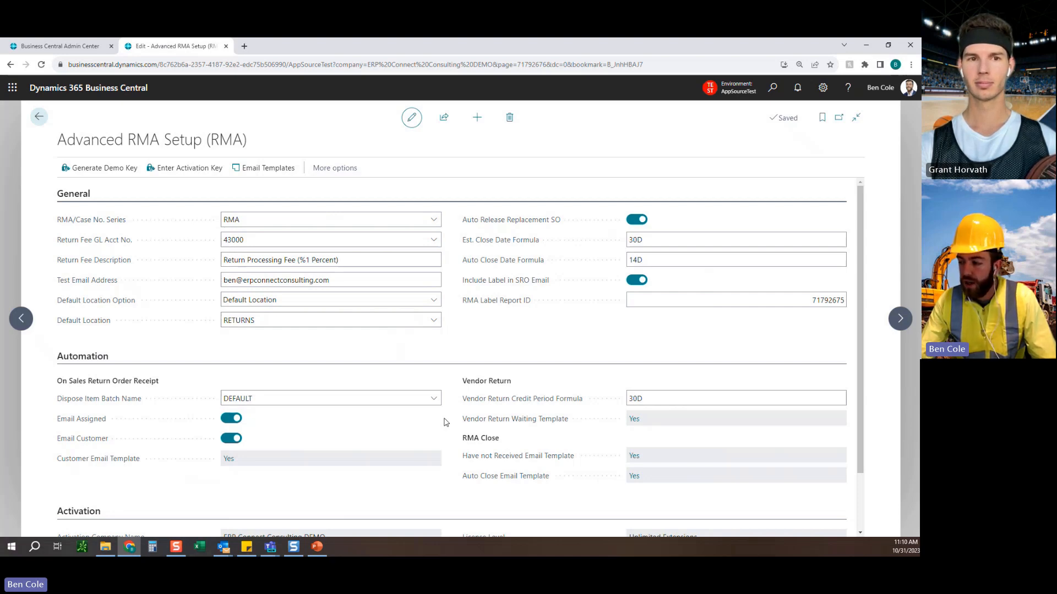
# Review the Vendor Return Credit Period Formula and read the Vendor Return Waiting email template.
pyautogui.click(643, 397)
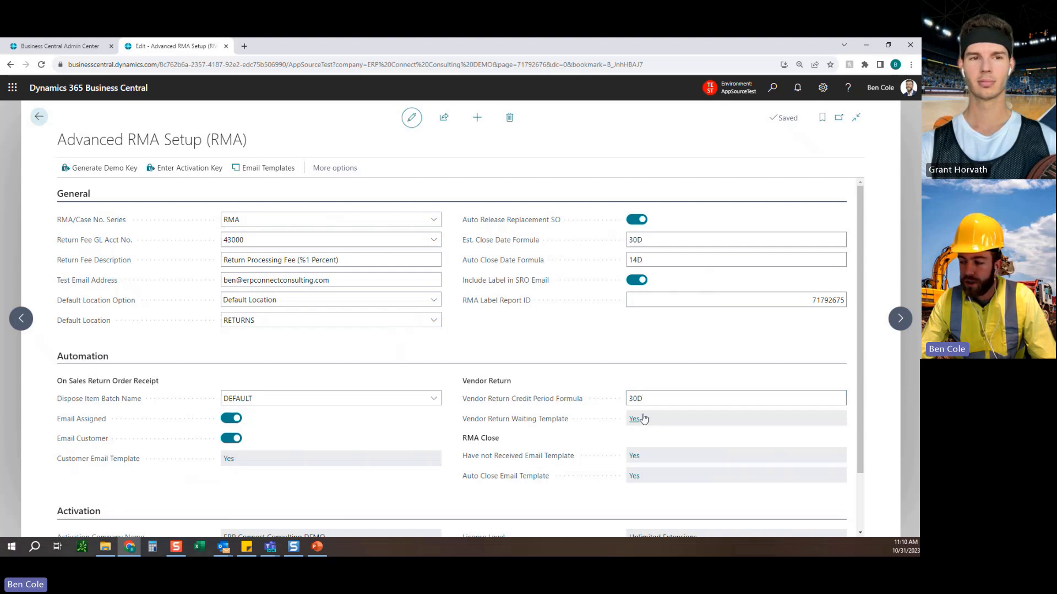
pyautogui.click(634, 420)
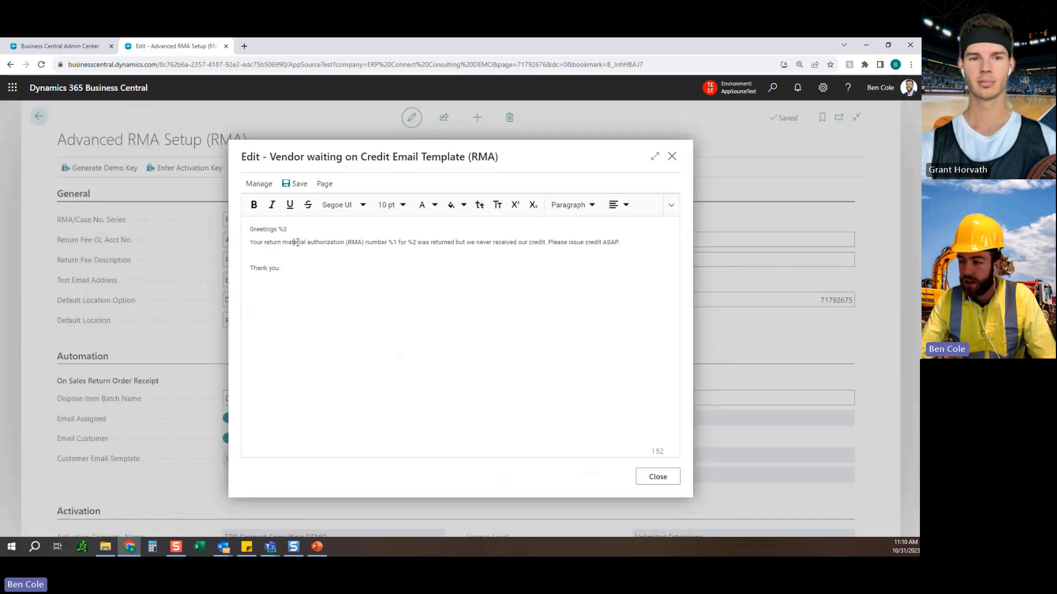
pyautogui.moveTo(296, 242); pyautogui.dragTo(604, 243)
pyautogui.click(578, 254)
pyautogui.click(632, 363)
pyautogui.click(658, 477)
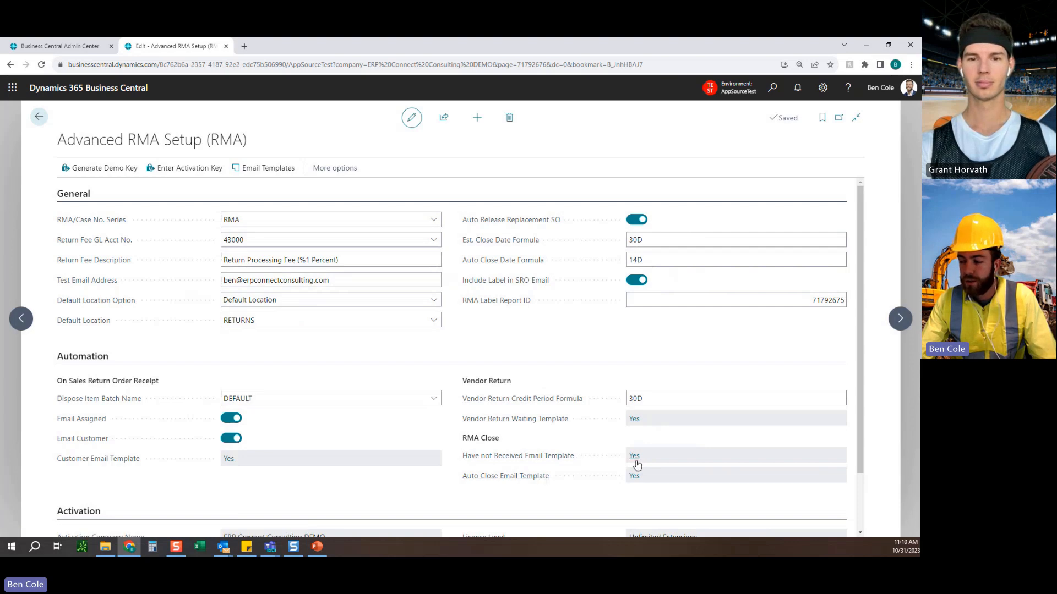
# Read the RMA Close section's Have not Received and Auto Close email templates.
pyautogui.moveTo(536, 250)
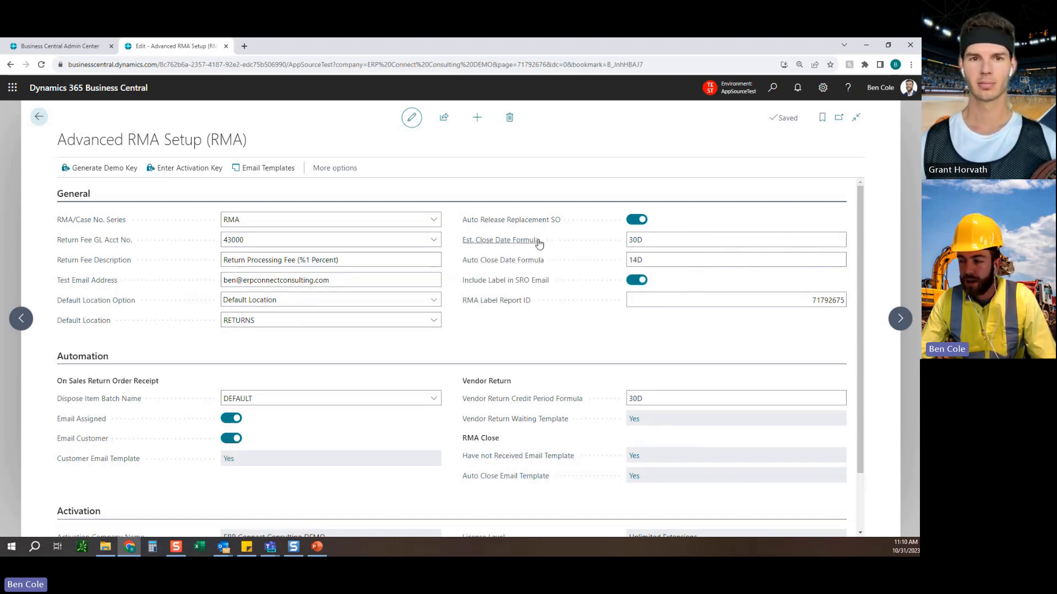
pyautogui.click(634, 457)
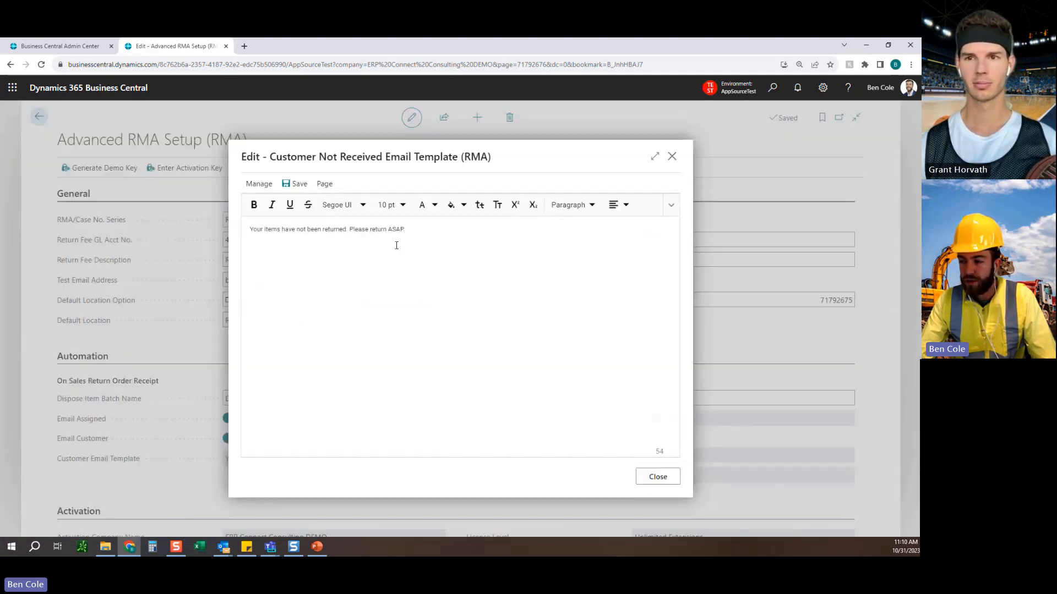
pyautogui.click(657, 476)
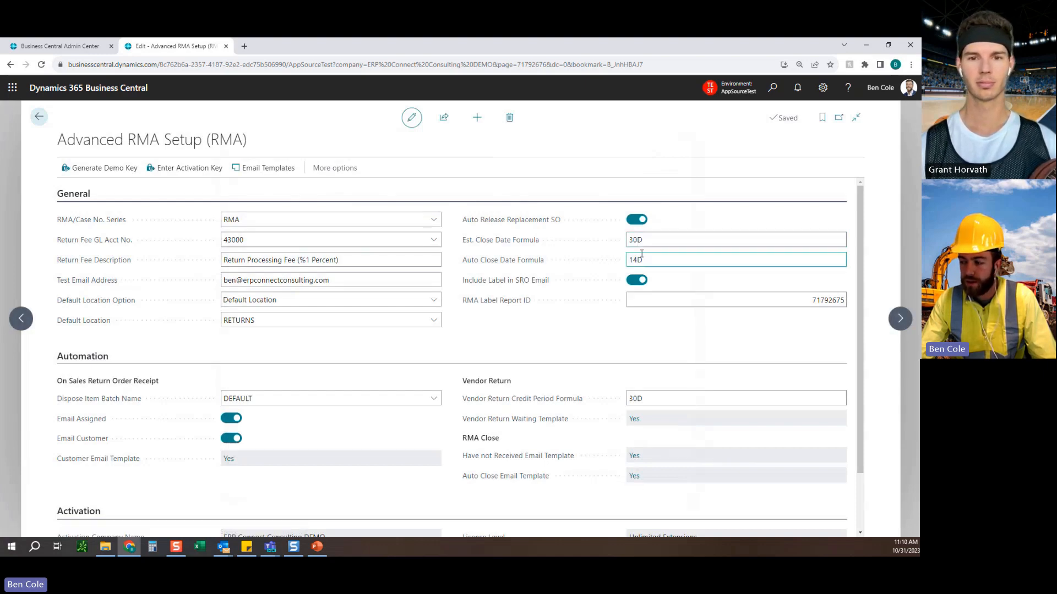
pyautogui.click(638, 476)
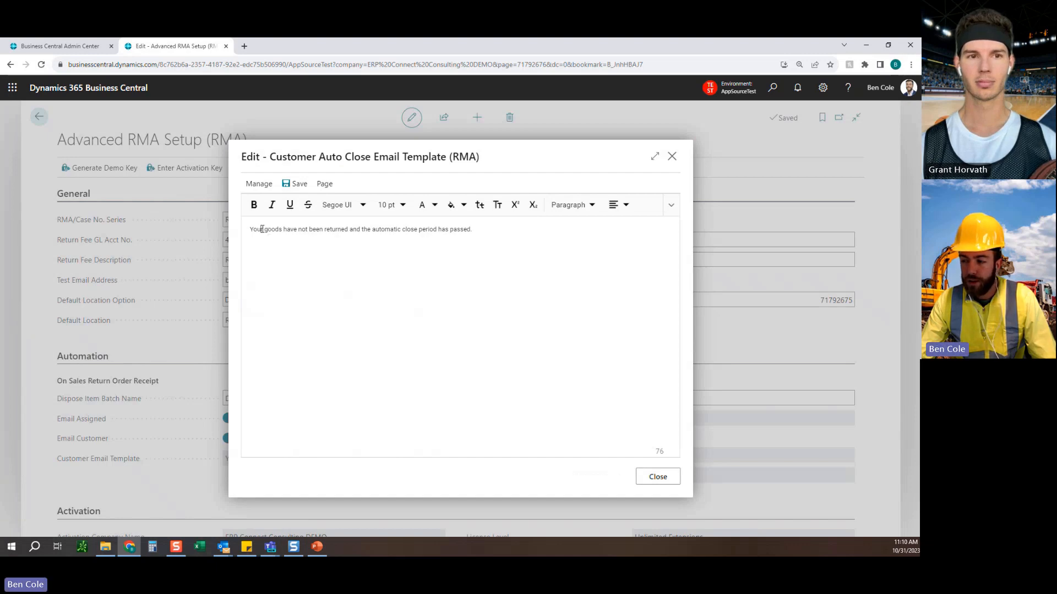
pyautogui.moveTo(261, 229); pyautogui.dragTo(450, 225)
pyautogui.click(492, 255)
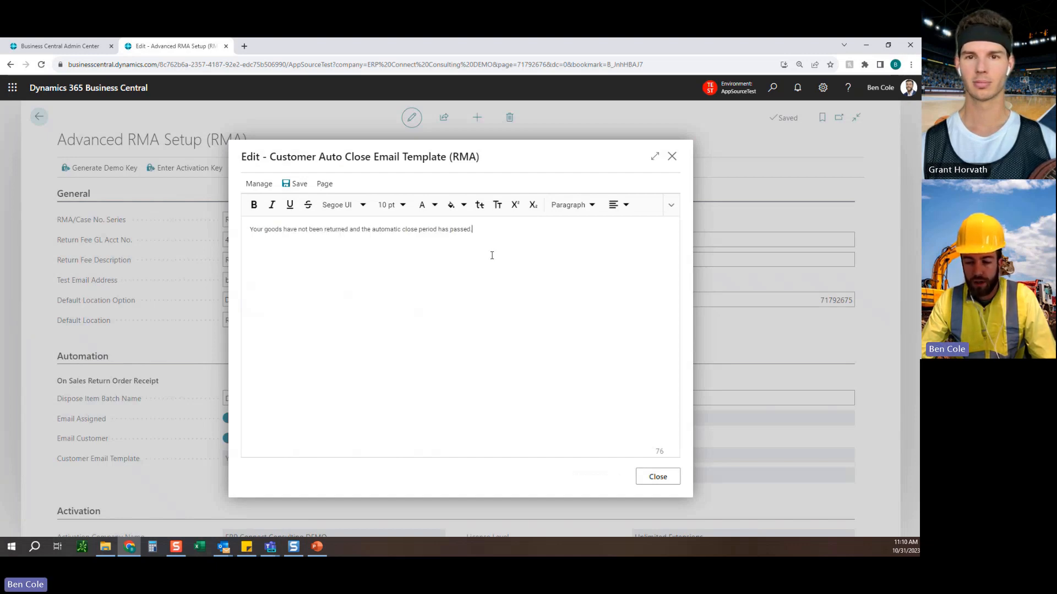
pyautogui.click(653, 476)
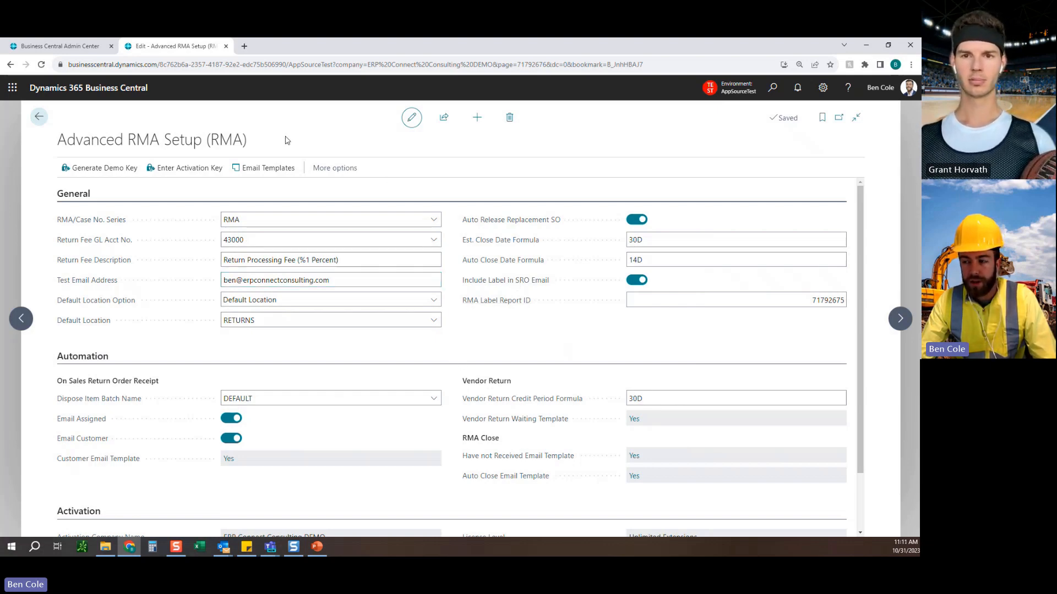
# View the Email Templates (RMA) list and examine the placeholders in the ACK template's body.
pyautogui.click(263, 168)
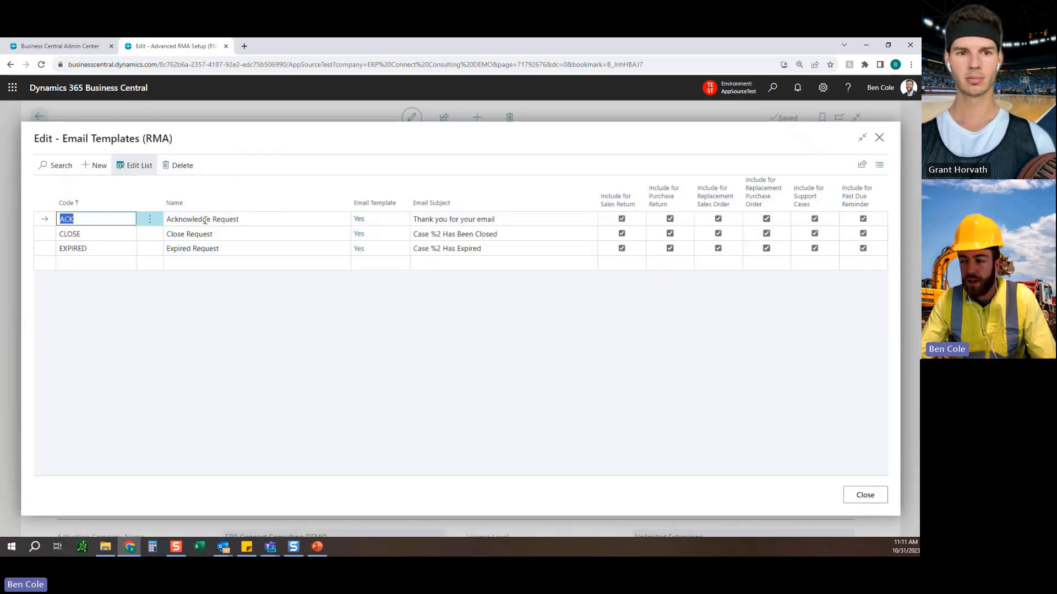
pyautogui.click(359, 220)
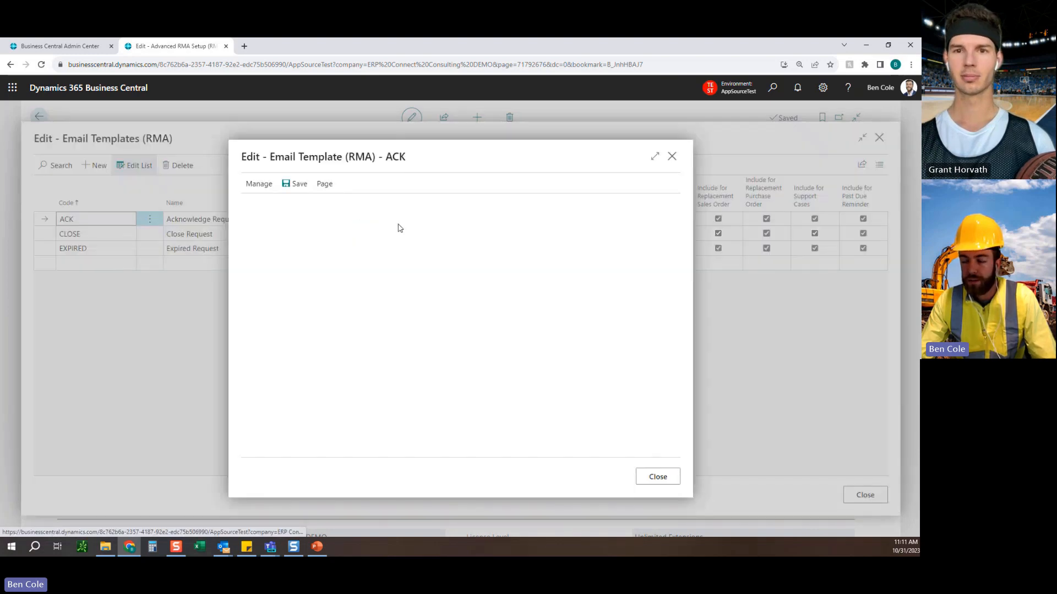
pyautogui.moveTo(263, 228); pyautogui.dragTo(338, 338)
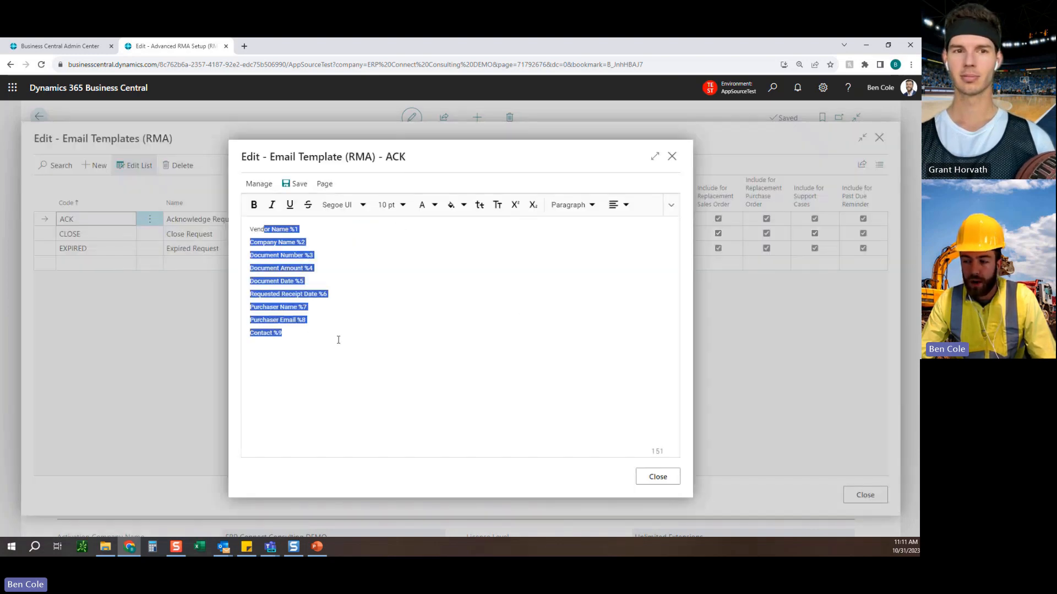
pyautogui.click(306, 349)
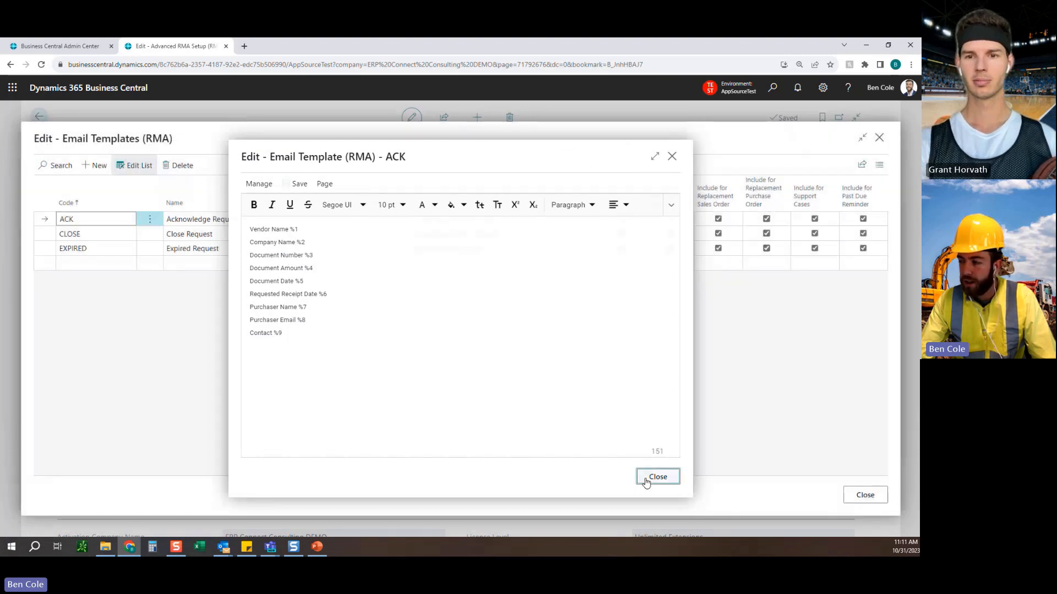
pyautogui.click(645, 477)
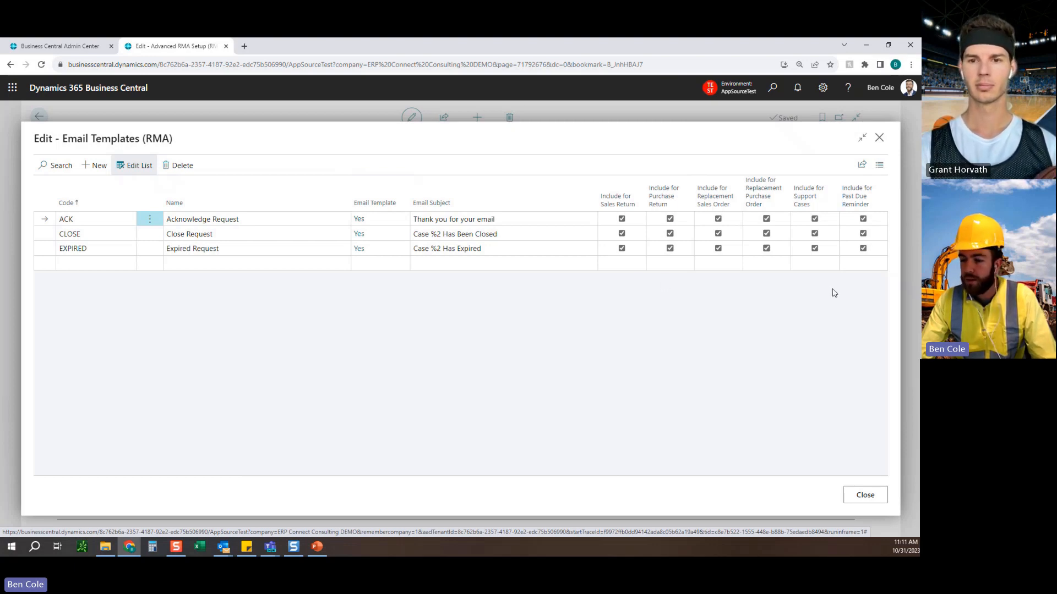
pyautogui.click(863, 496)
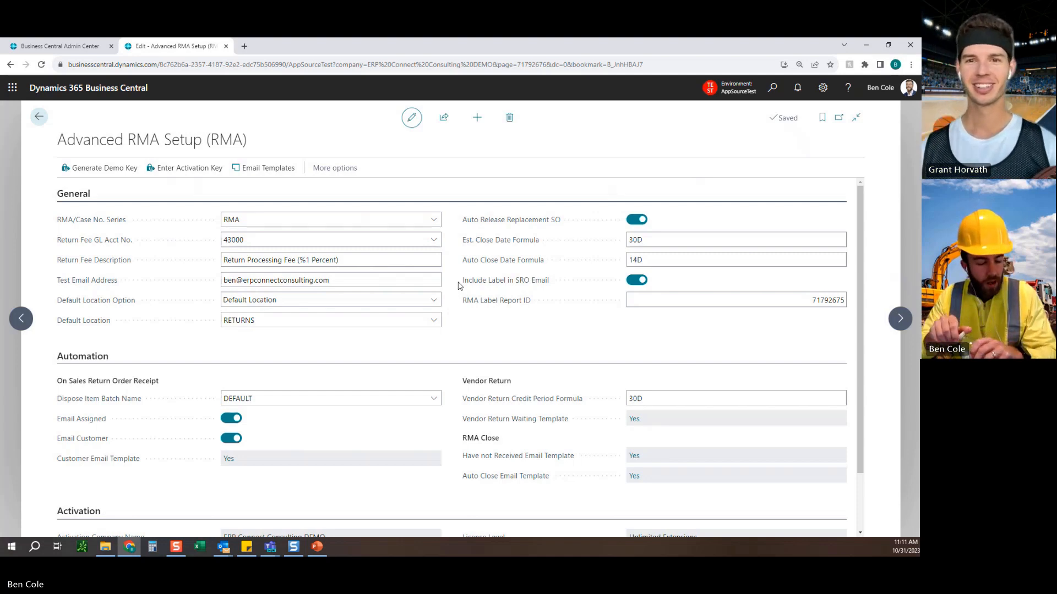
# Leave the RMA setup, search for "RMA" and open the Case List (RMA) page.
pyautogui.click(37, 119)
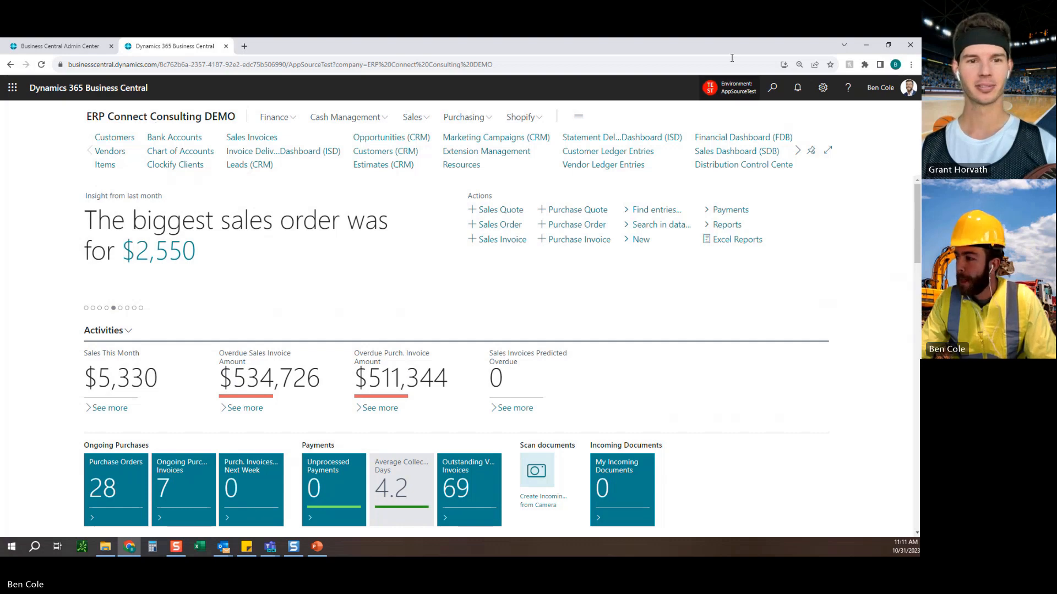
pyautogui.click(771, 88)
pyautogui.write('RMA')
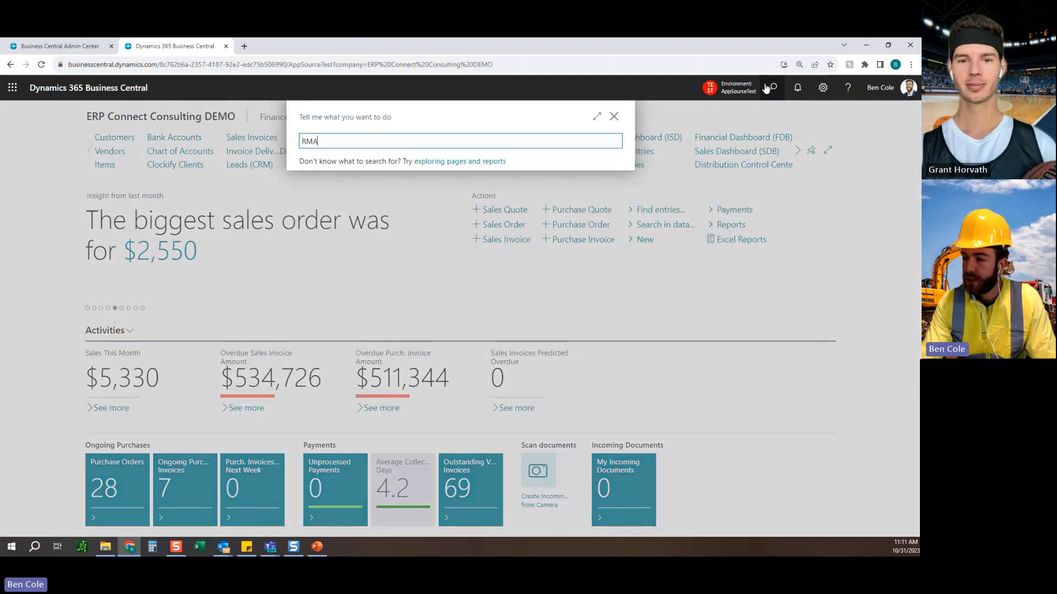
pyautogui.click(386, 240)
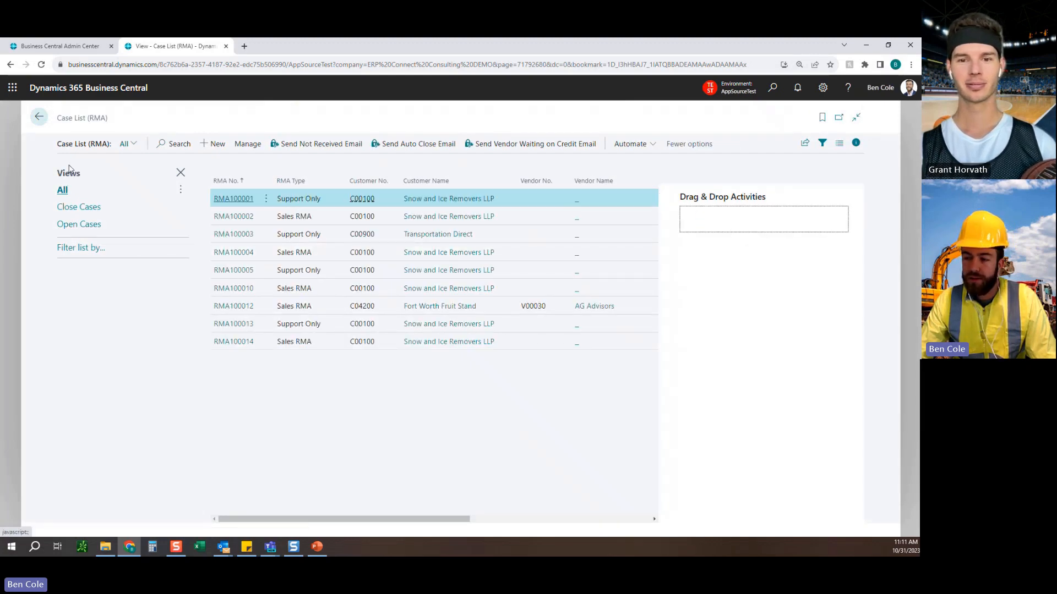
# Look through the Close Cases and Open Cases views of the case list, and return to the All view.
pyautogui.click(78, 207)
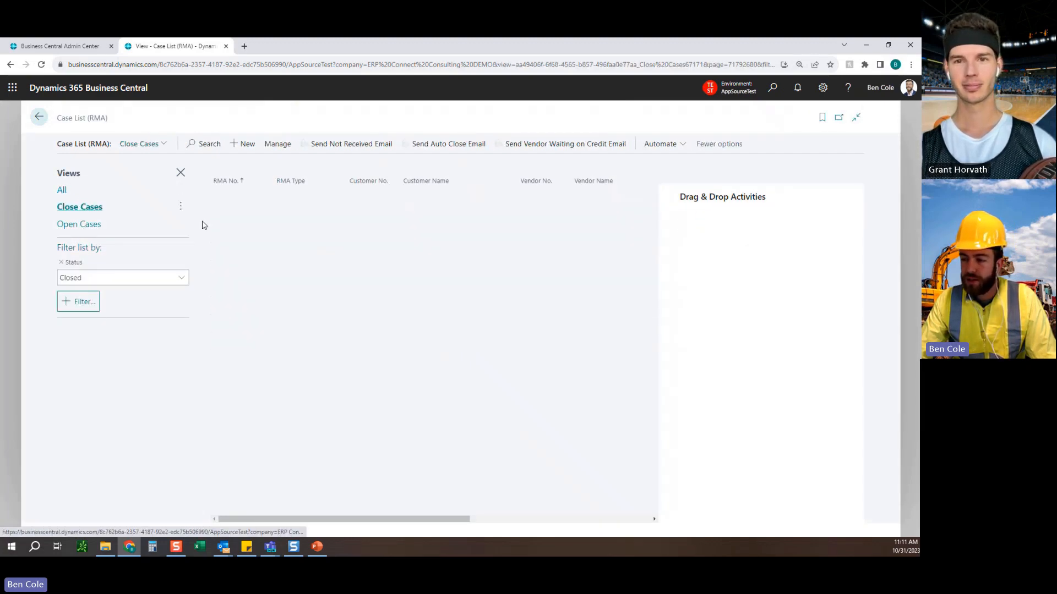
pyautogui.click(88, 226)
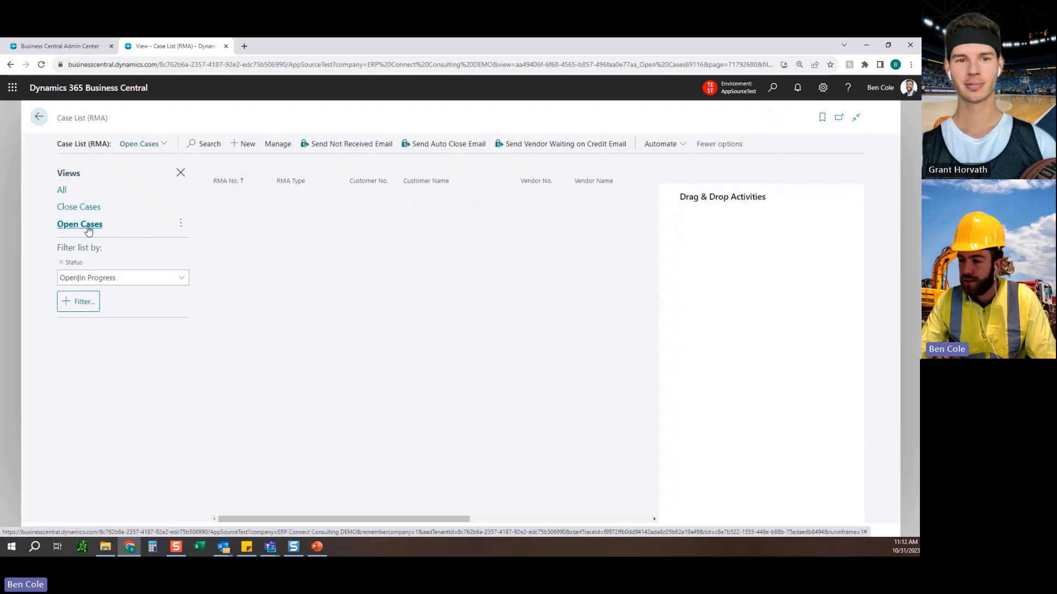
pyautogui.click(62, 191)
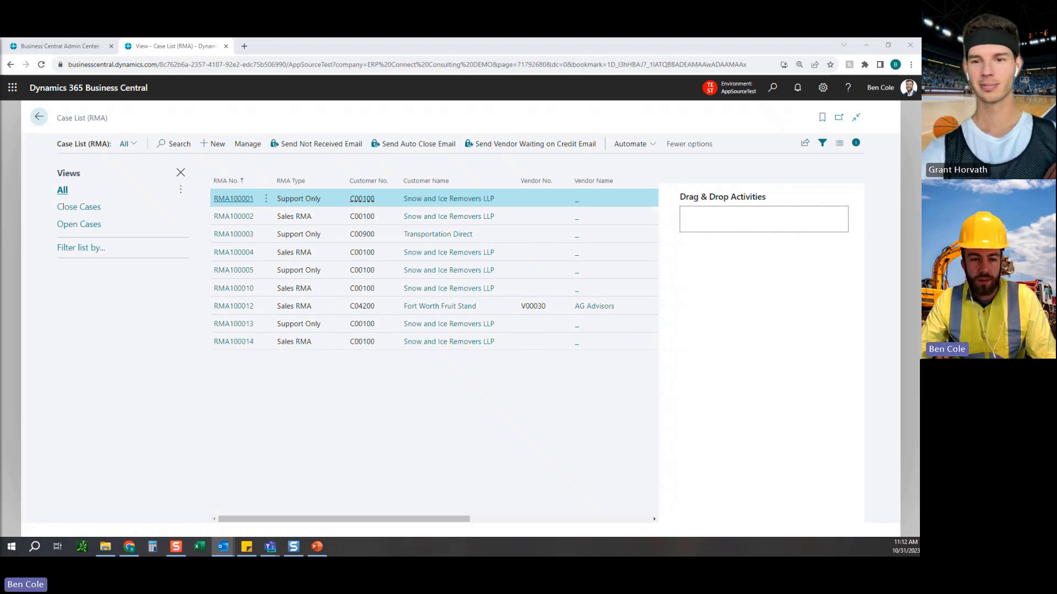
# Create a new RMA case by dropping an email from Outlook into the case list's activities drop area.
pyautogui.moveTo(515, 309); pyautogui.dragTo(747, 228)
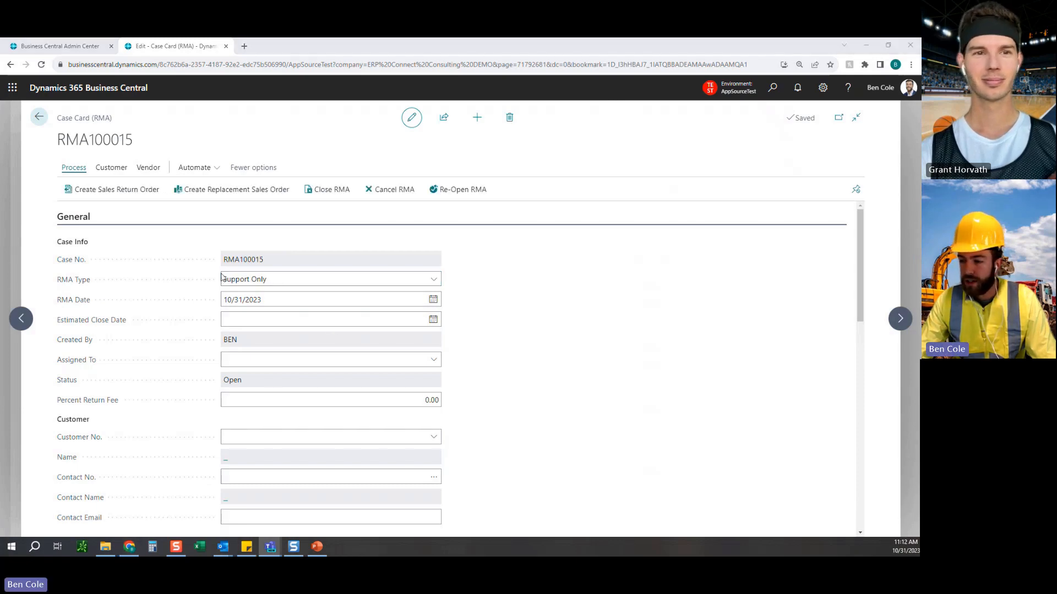
# Examine the new case's number and read through the email text captured in its description.
pyautogui.moveTo(243, 261); pyautogui.dragTo(269, 261)
pyautogui.click(270, 262)
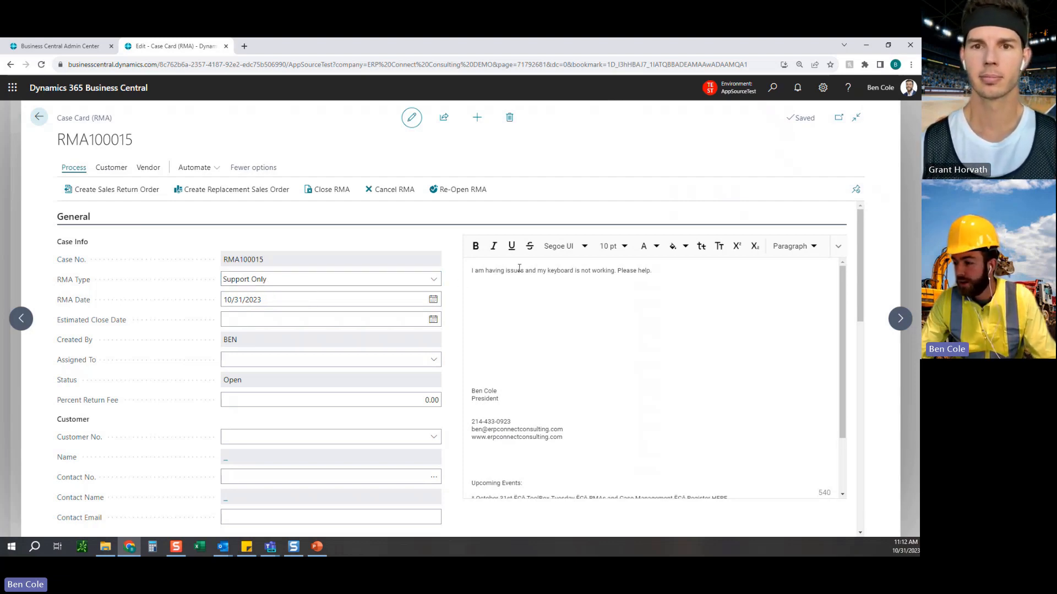
pyautogui.moveTo(475, 272); pyautogui.dragTo(653, 270)
pyautogui.click(651, 272)
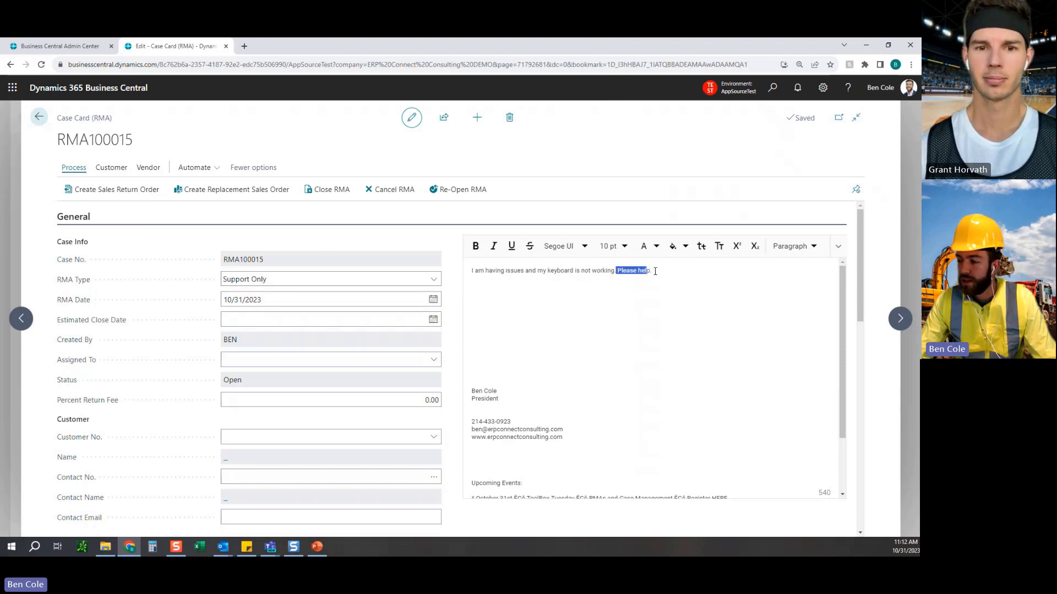
pyautogui.click(589, 310)
pyautogui.scroll(-2, 519, 389)
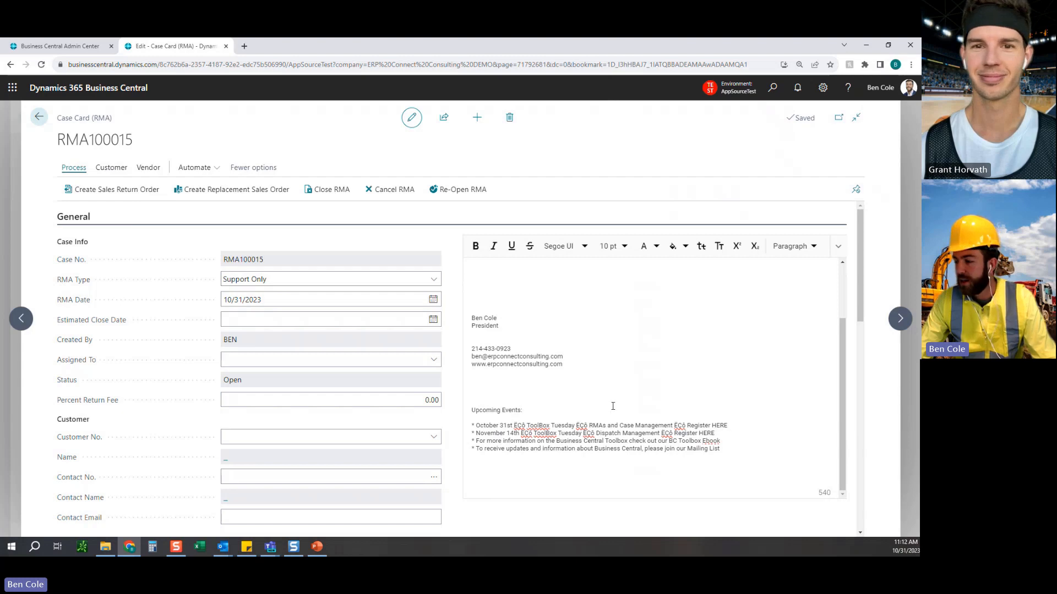
pyautogui.scroll(2, 584, 402)
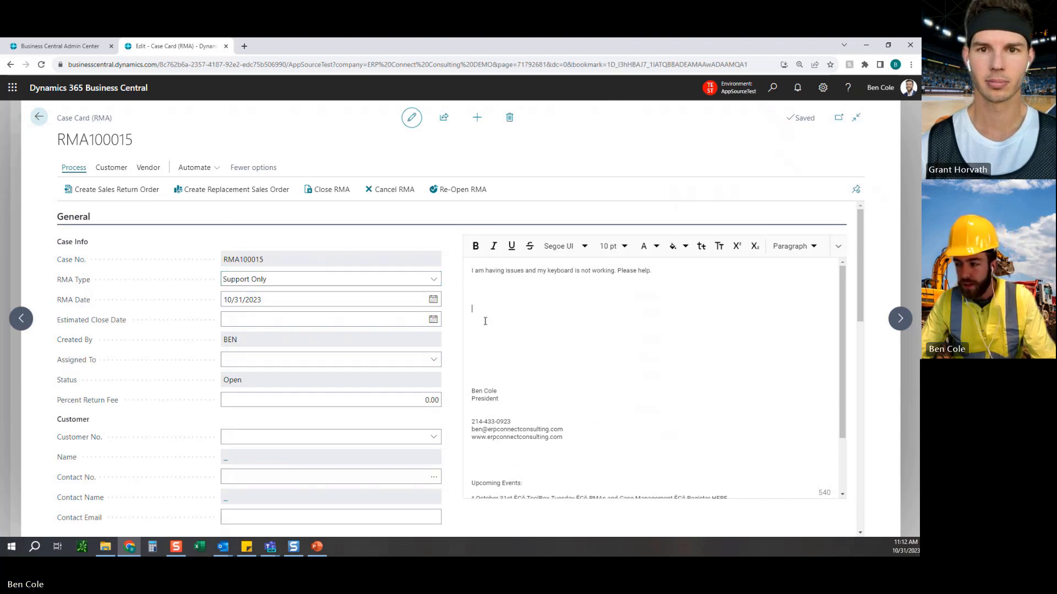
# Review the available RMA Type options and keep the case as Support Only.
pyautogui.click(435, 281)
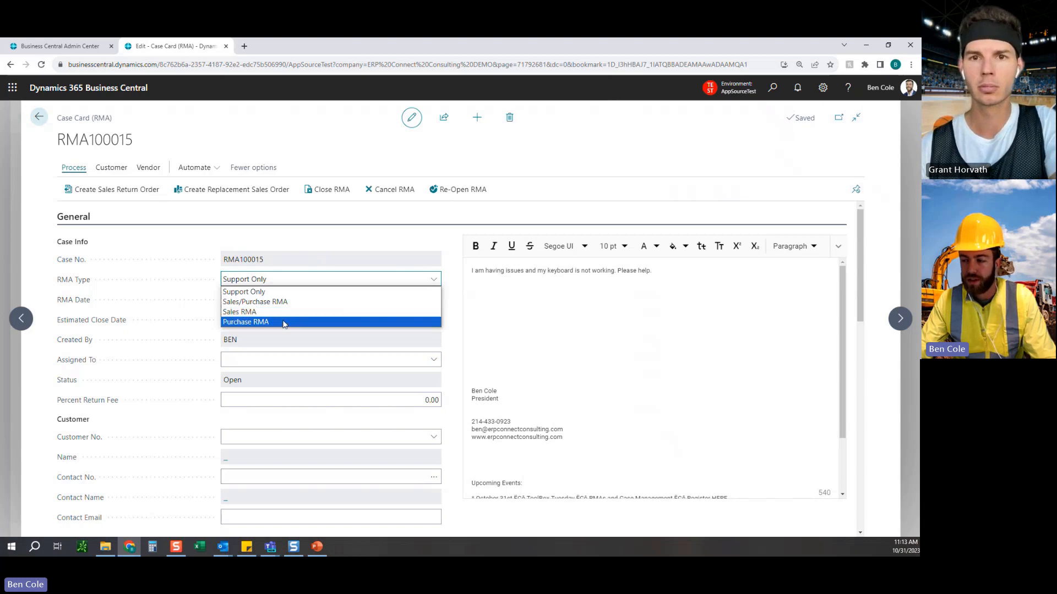
pyautogui.click(301, 293)
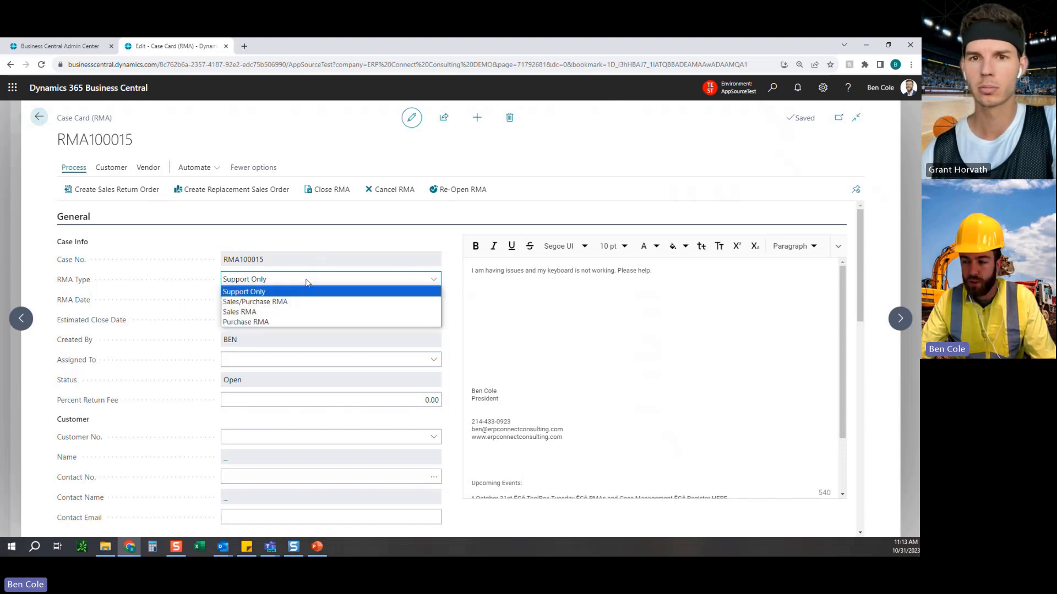
pyautogui.click(447, 262)
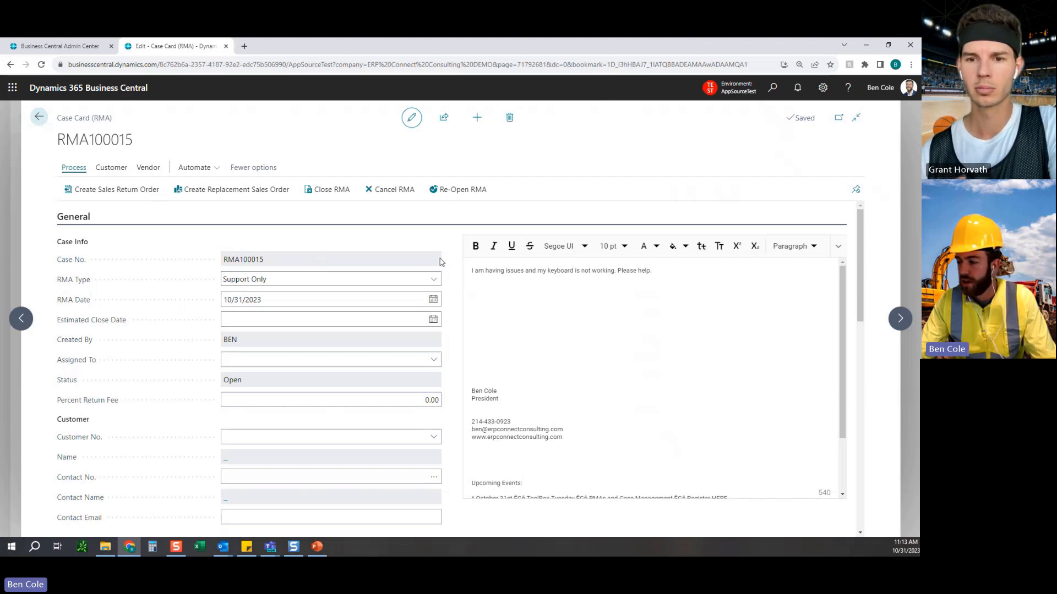
# Set the case's Estimated Close Date to 11/24/2023.
pyautogui.click(425, 319)
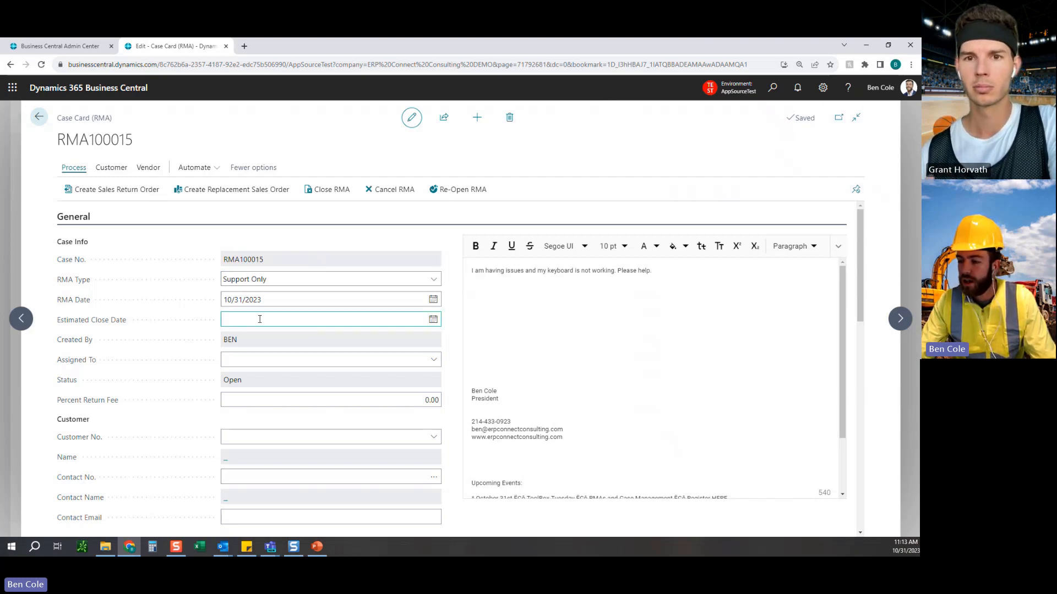
pyautogui.click(433, 319)
pyautogui.click(433, 319)
pyautogui.click(330, 336)
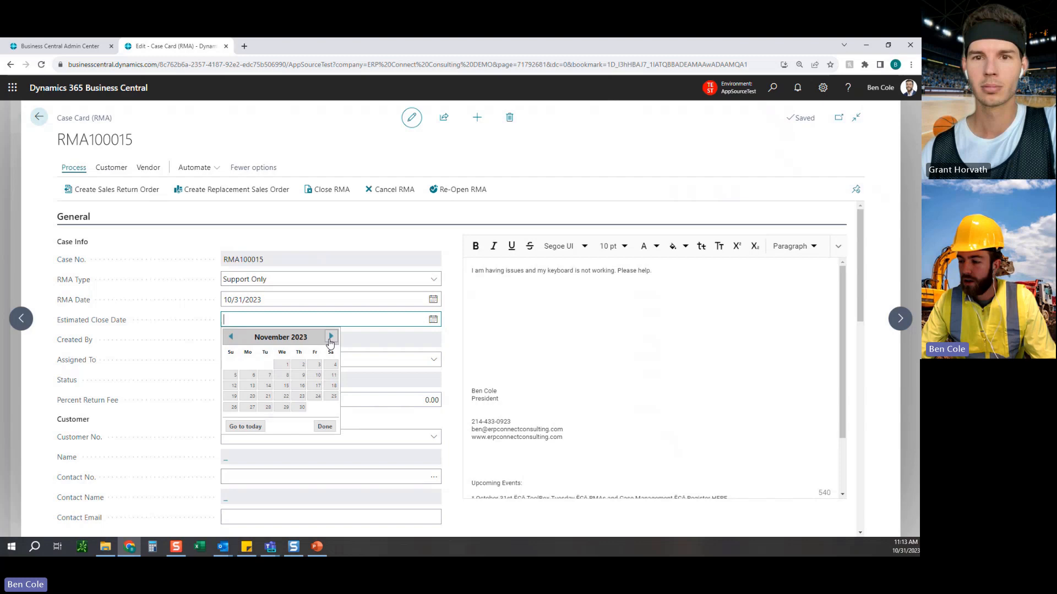
pyautogui.click(311, 400)
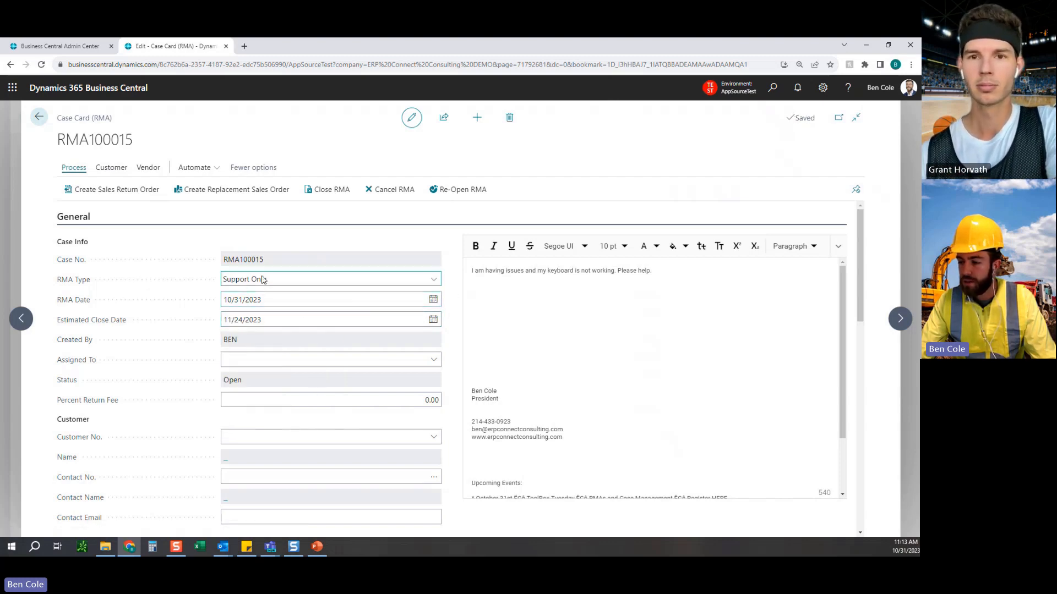
# Assign the case to the same user who created it, leaving the Percent Return Fee at 0.00.
pyautogui.click(434, 359)
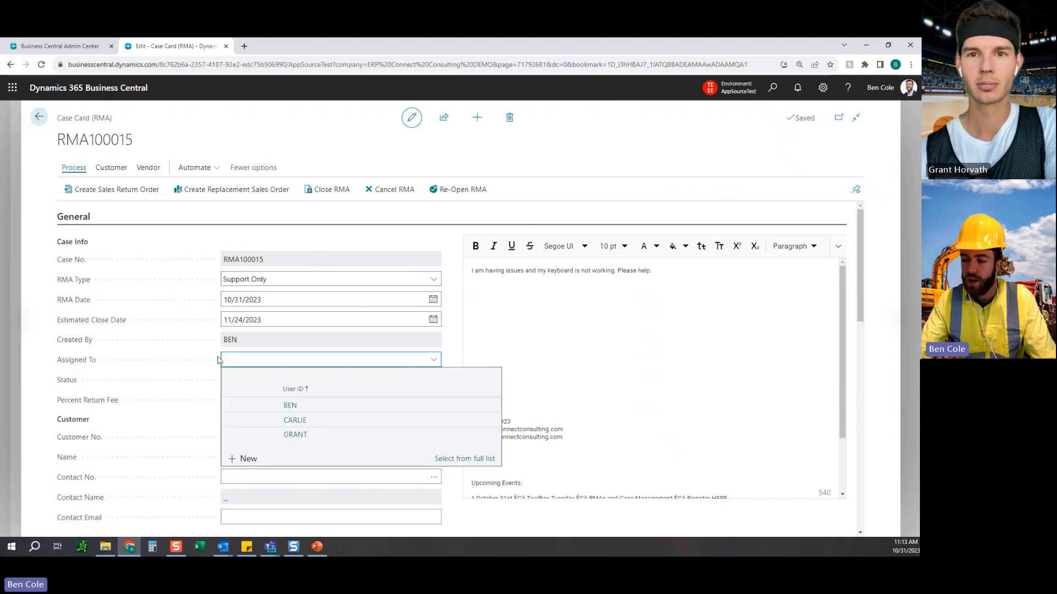
pyautogui.click(290, 405)
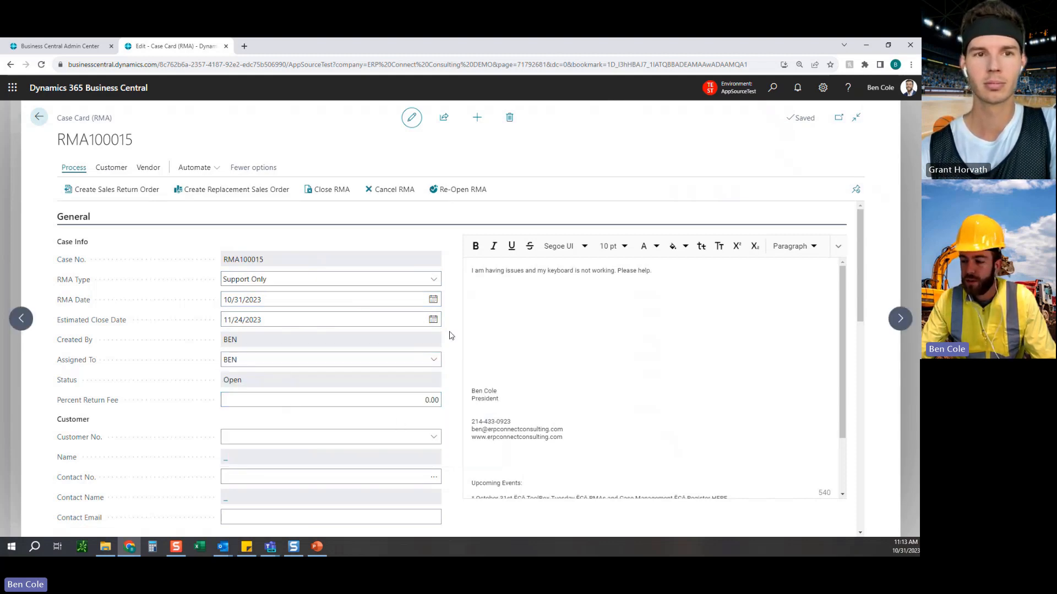
pyautogui.click(409, 402)
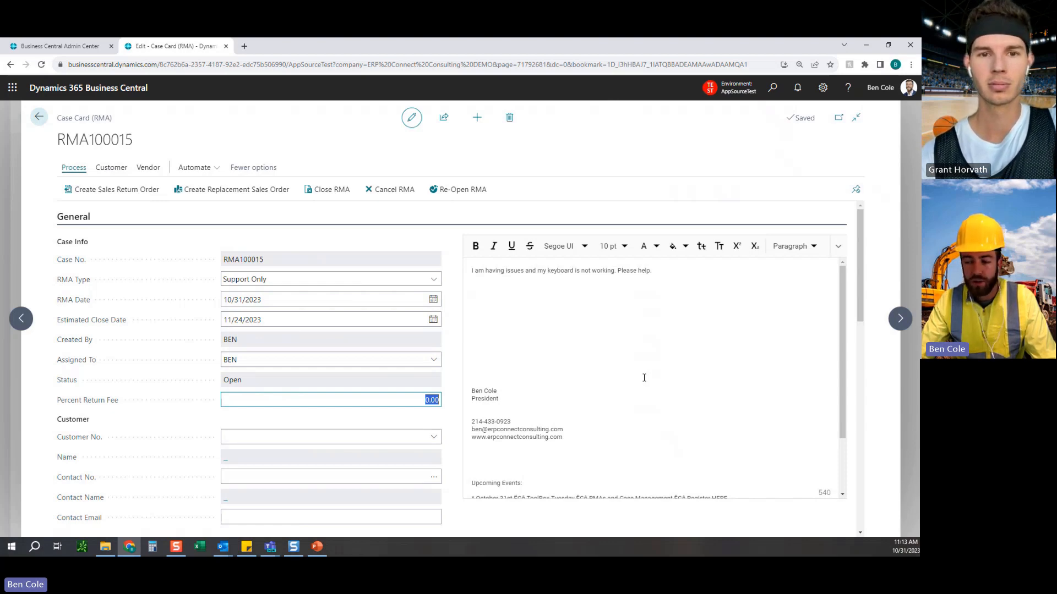
pyautogui.click(454, 367)
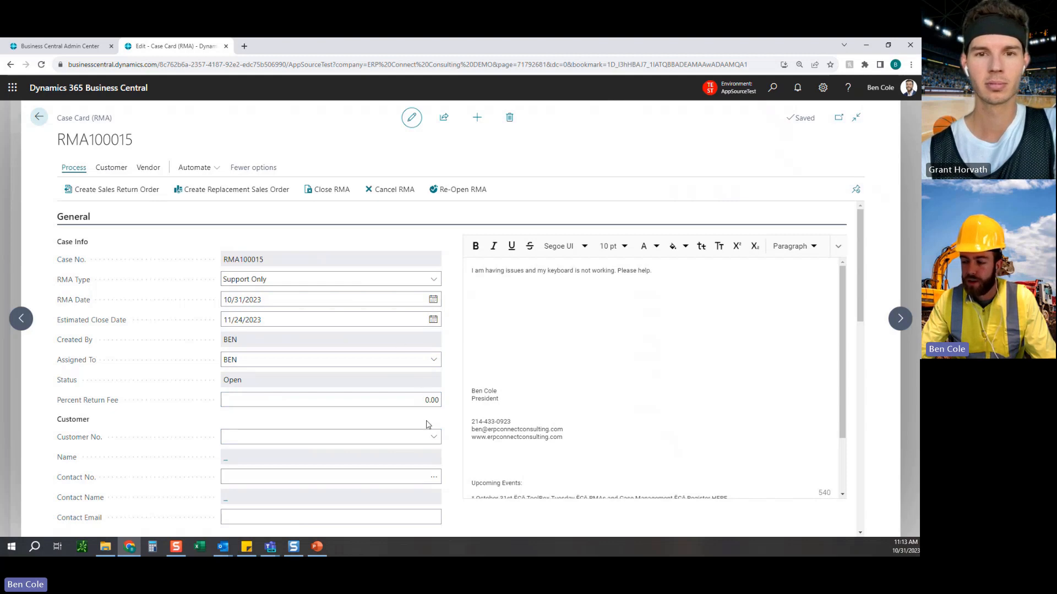
# Set the customer to Snow and Ice Removers LLP and select the company's own contact record.
pyautogui.click(434, 438)
pyautogui.click(336, 343)
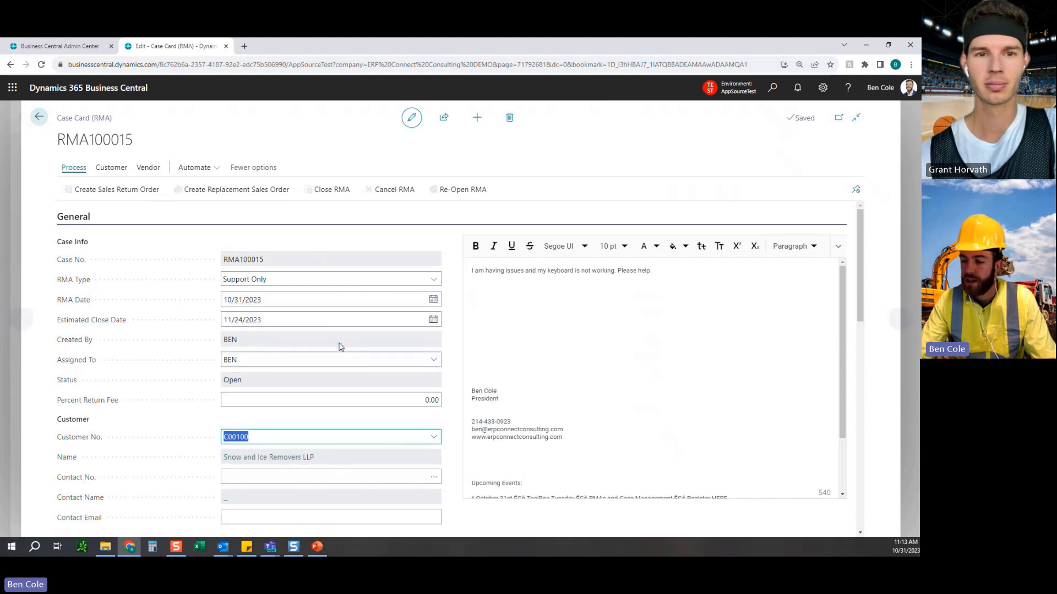
pyautogui.click(428, 479)
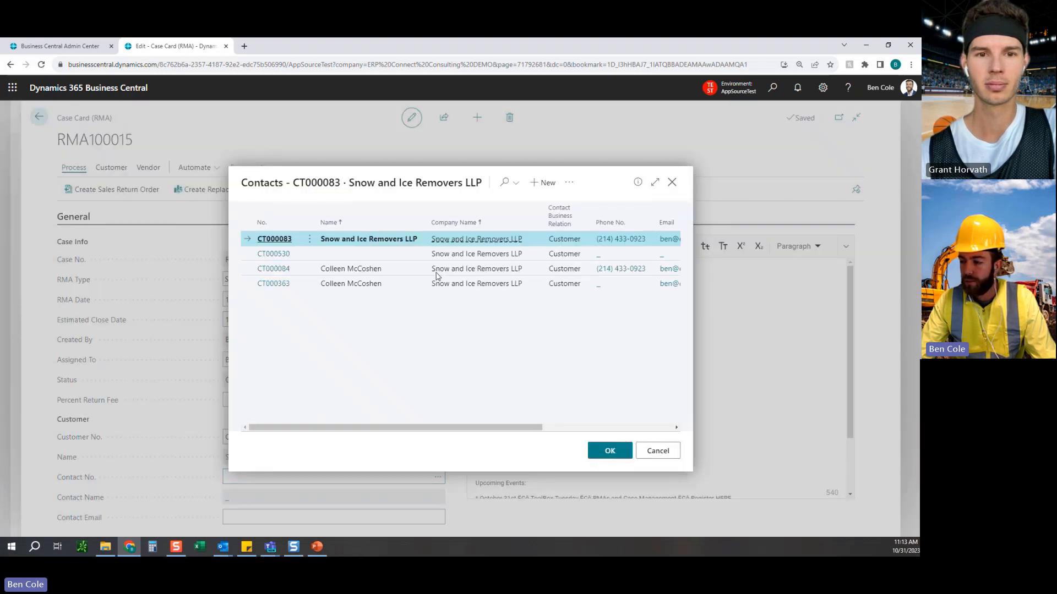
pyautogui.click(610, 451)
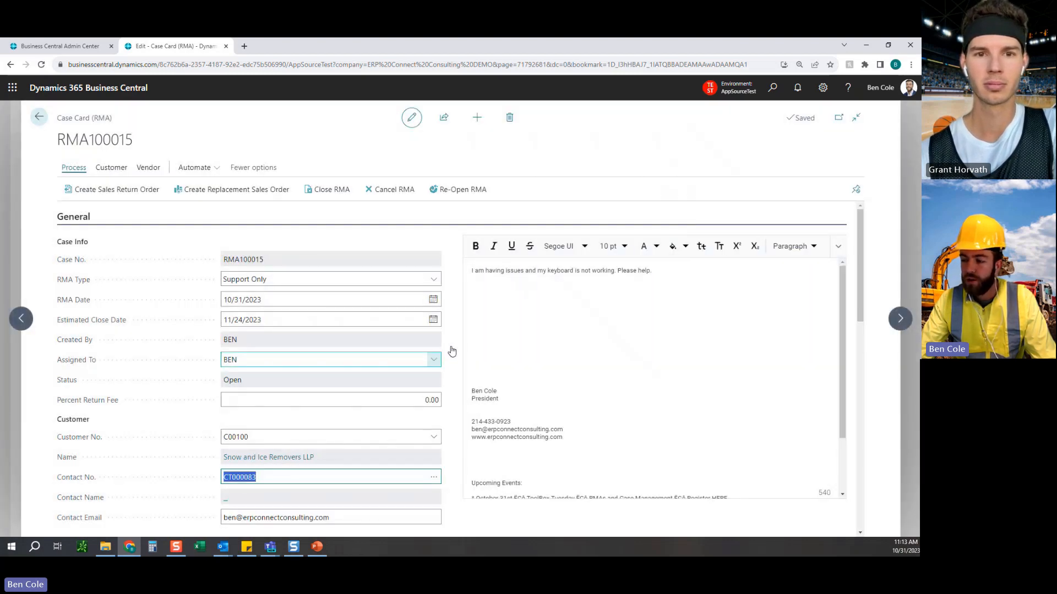
# Look through the case card's General, RMA Items and Documents/Timeline sections.
pyautogui.scroll(-1, 453, 348)
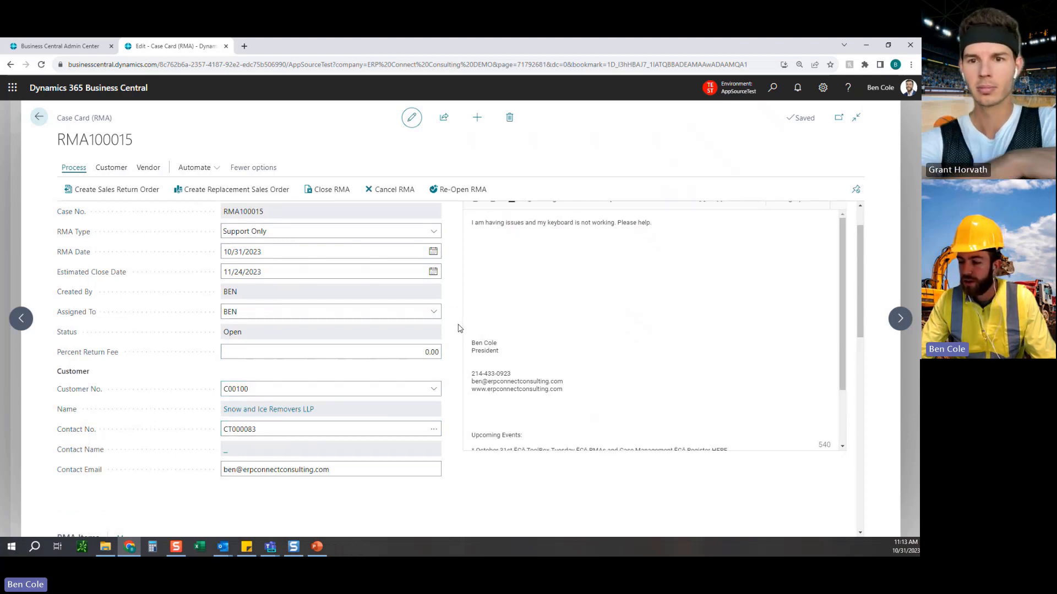
pyautogui.scroll(1, 455, 339)
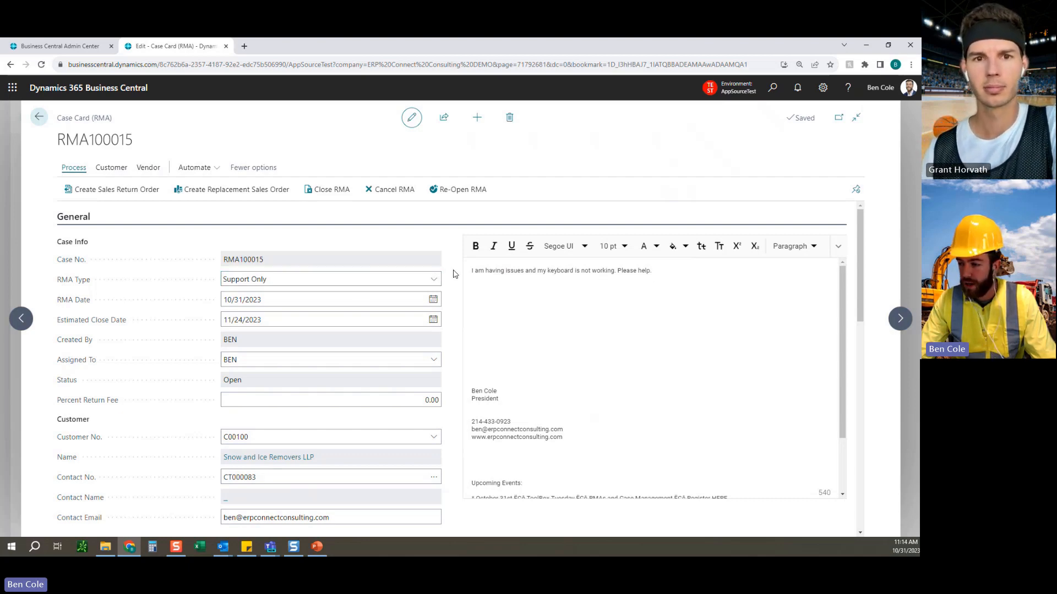
pyautogui.scroll(-5, 451, 276)
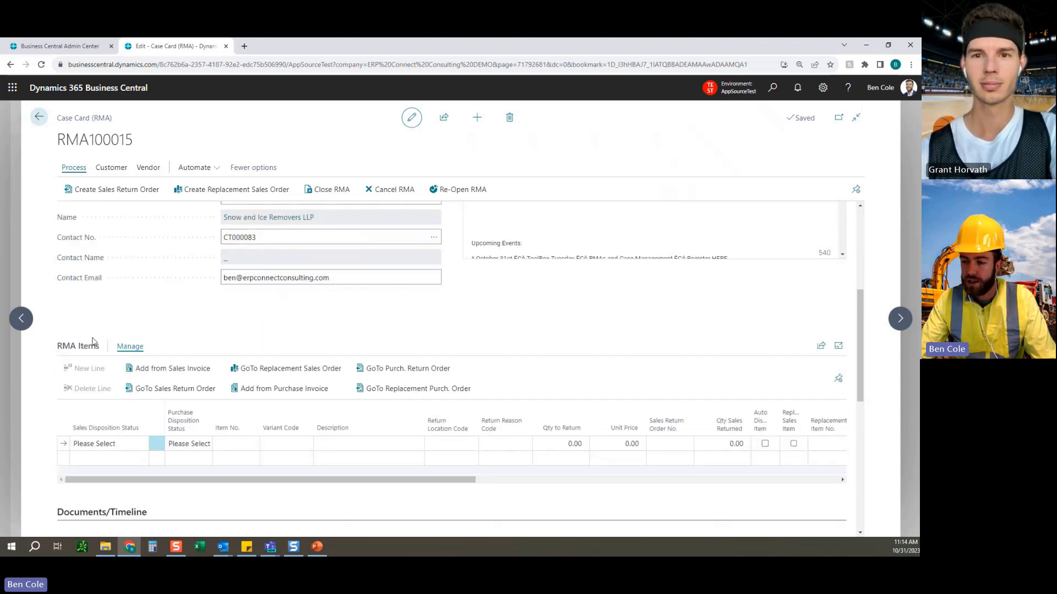
pyautogui.scroll(-2, 253, 321)
pyautogui.scroll(-5, 440, 436)
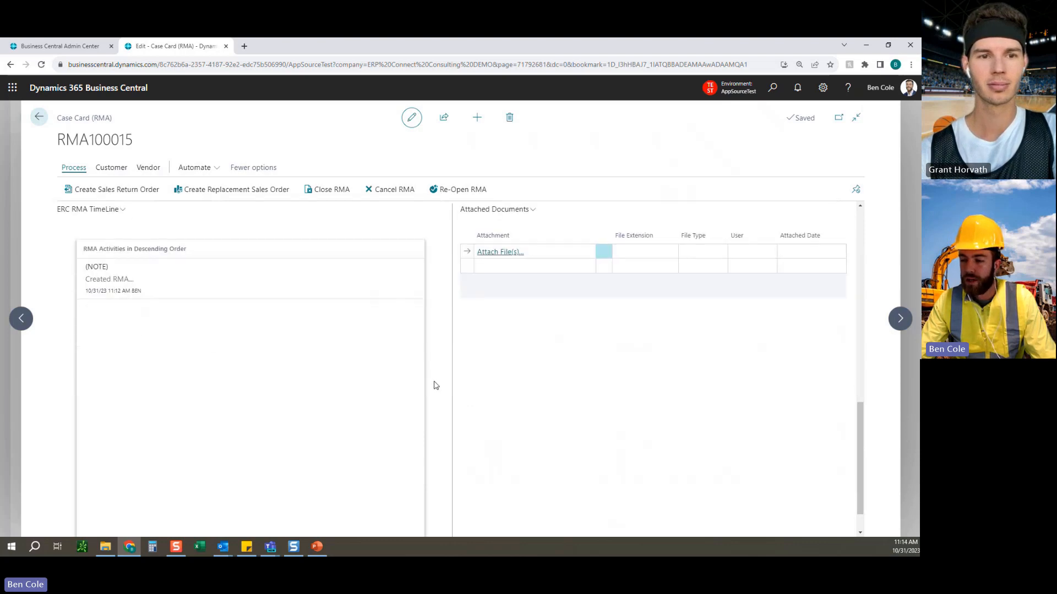
pyautogui.scroll(1, 148, 270)
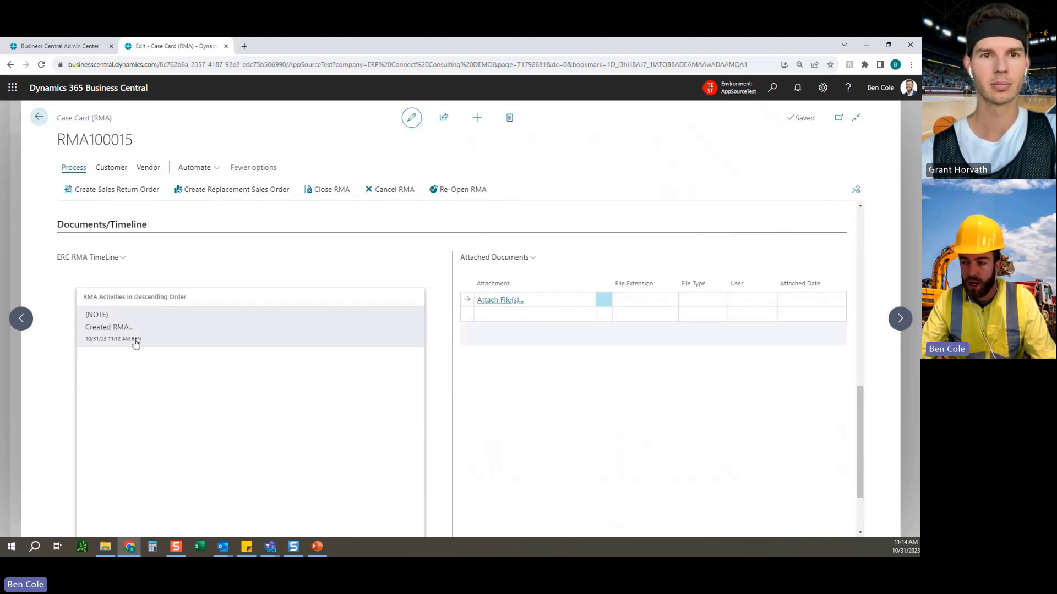
# View the RMA templates offered for emailing the customer, dismiss them, and discard the unsent email.
pyautogui.click(120, 171)
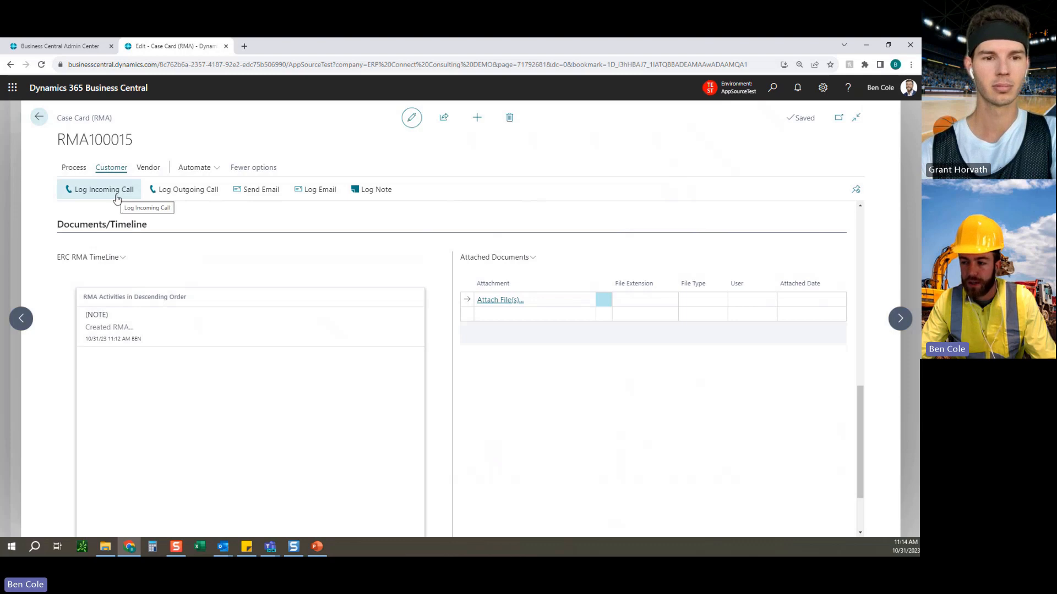
pyautogui.click(248, 196)
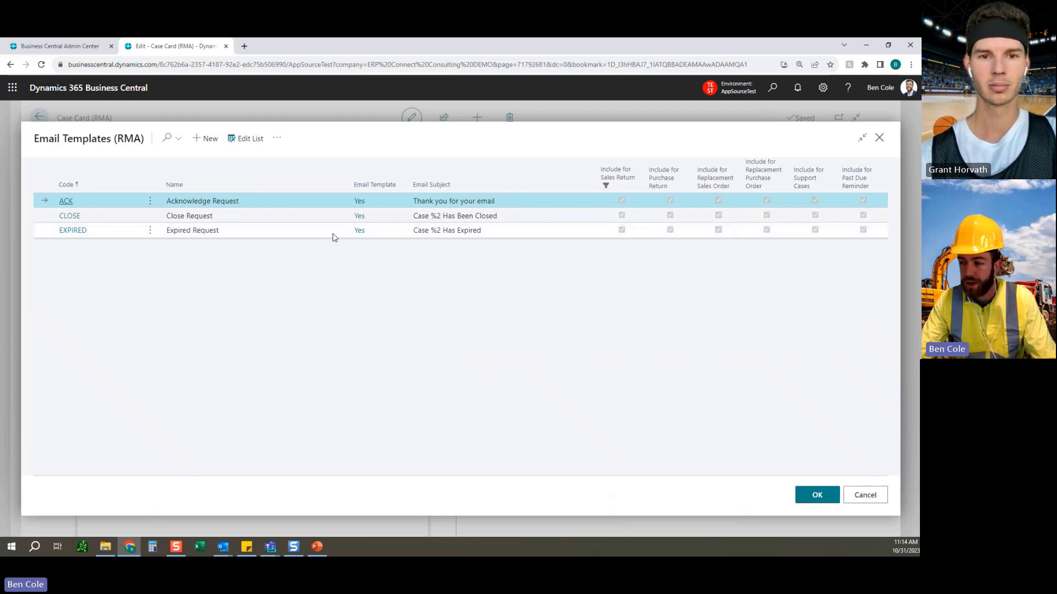
pyautogui.click(864, 495)
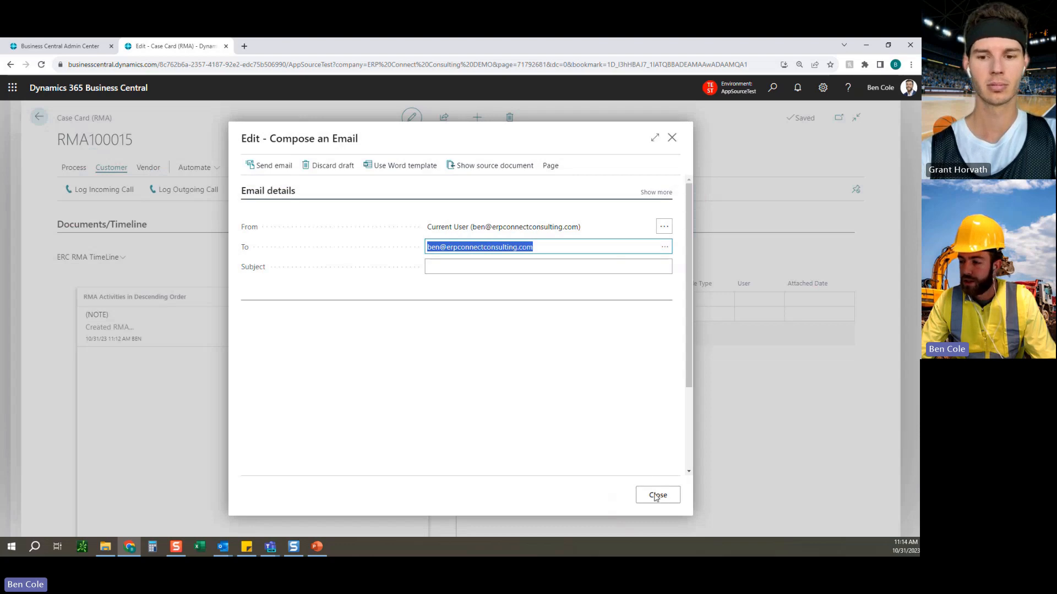
pyautogui.click(657, 496)
pyautogui.click(397, 325)
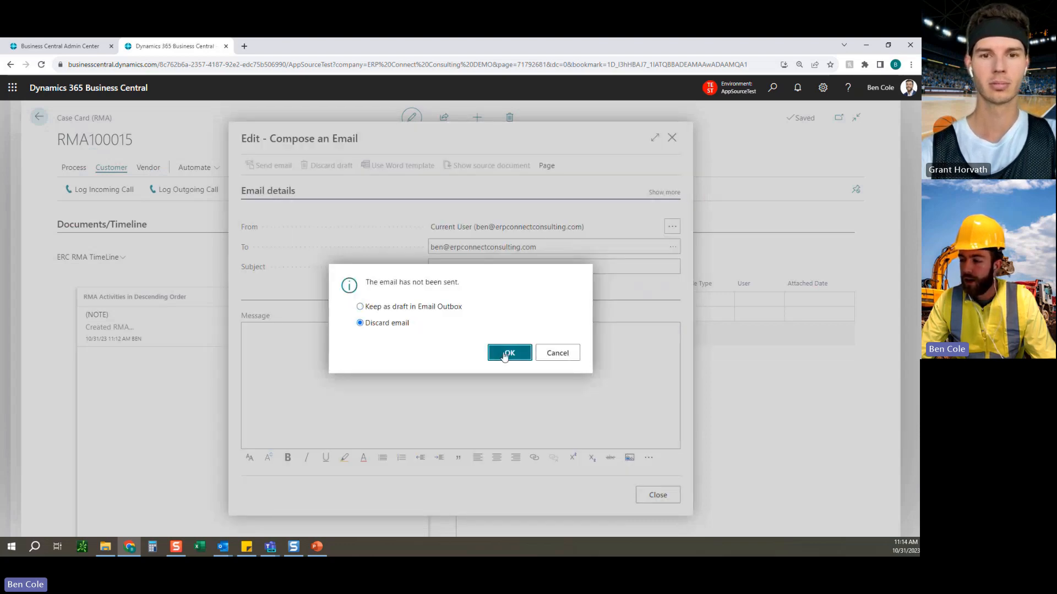
pyautogui.click(507, 354)
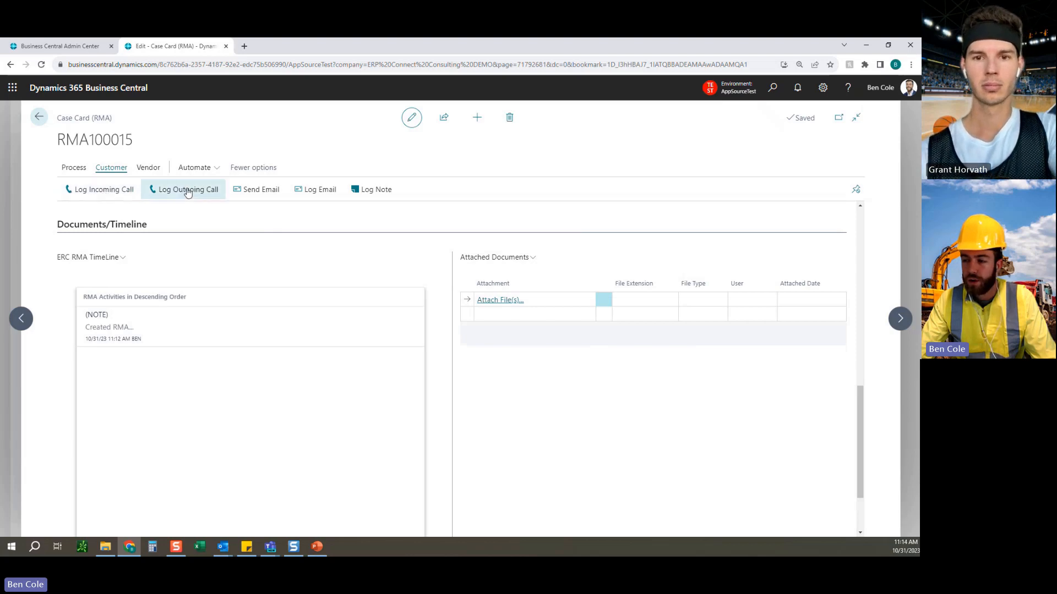
# Log a customer note on the case reading "The keyboard was not plugged in. Issue has been resolved.".
pyautogui.click(373, 197)
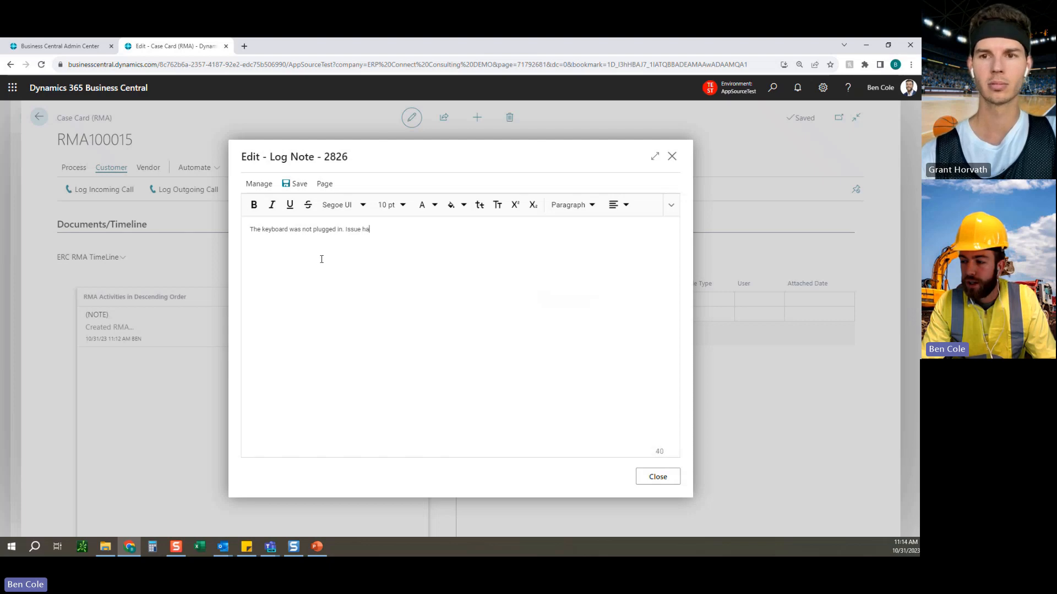
pyautogui.write('solved.')
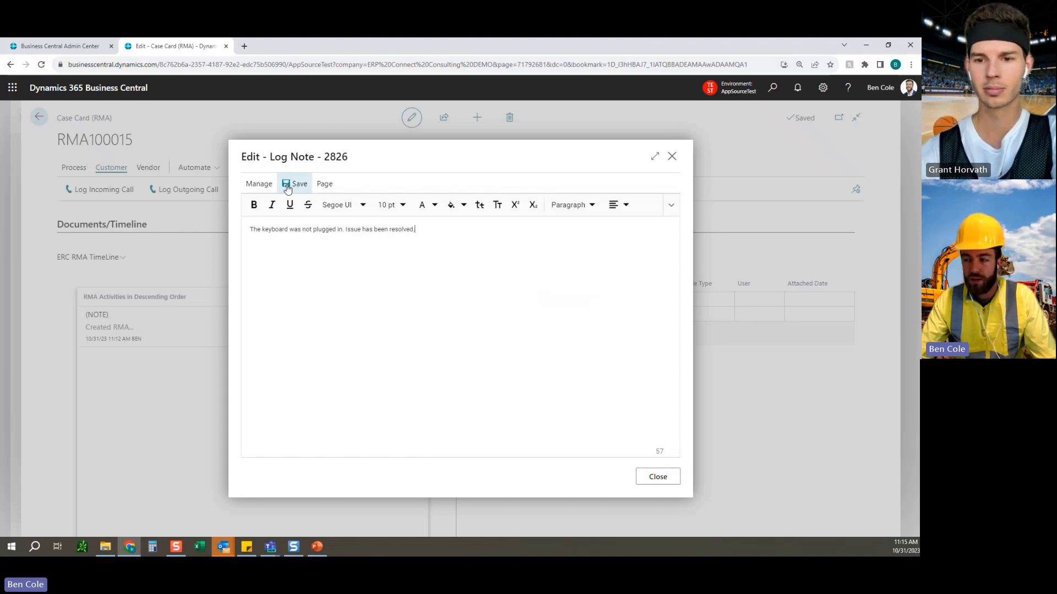
pyautogui.click(654, 477)
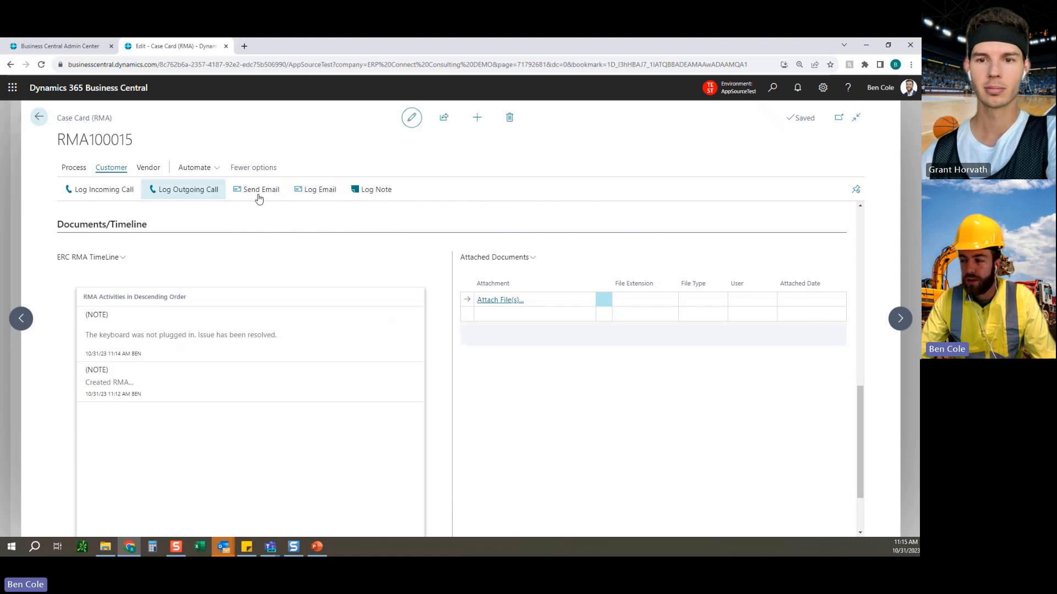
# Review the vendor logging actions, the timeline and Attached Documents, and return to the case's General section.
pyautogui.click(148, 168)
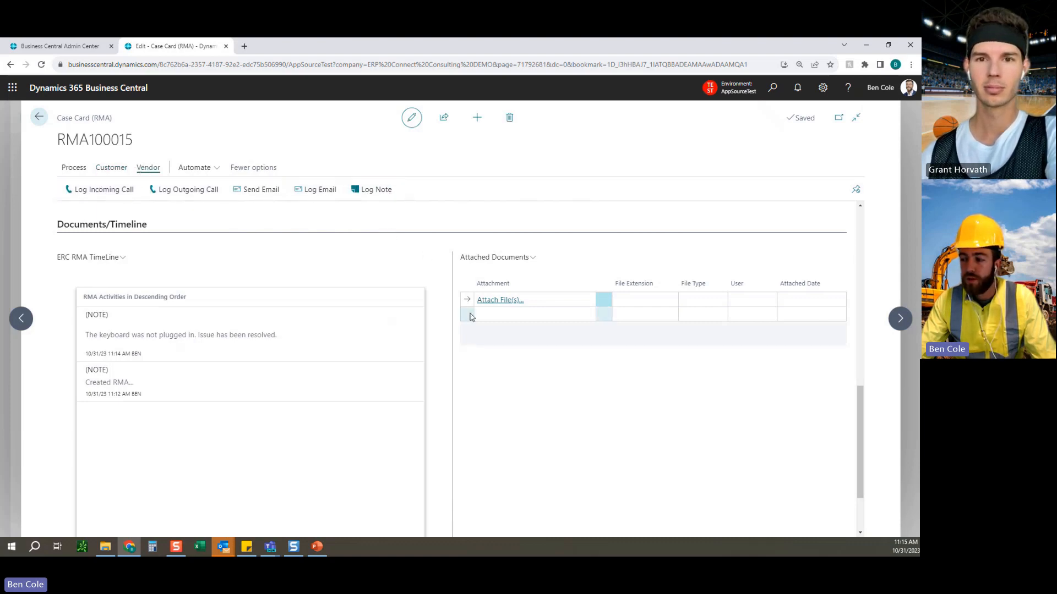
pyautogui.scroll(-1, 490, 297)
pyautogui.scroll(1, 520, 372)
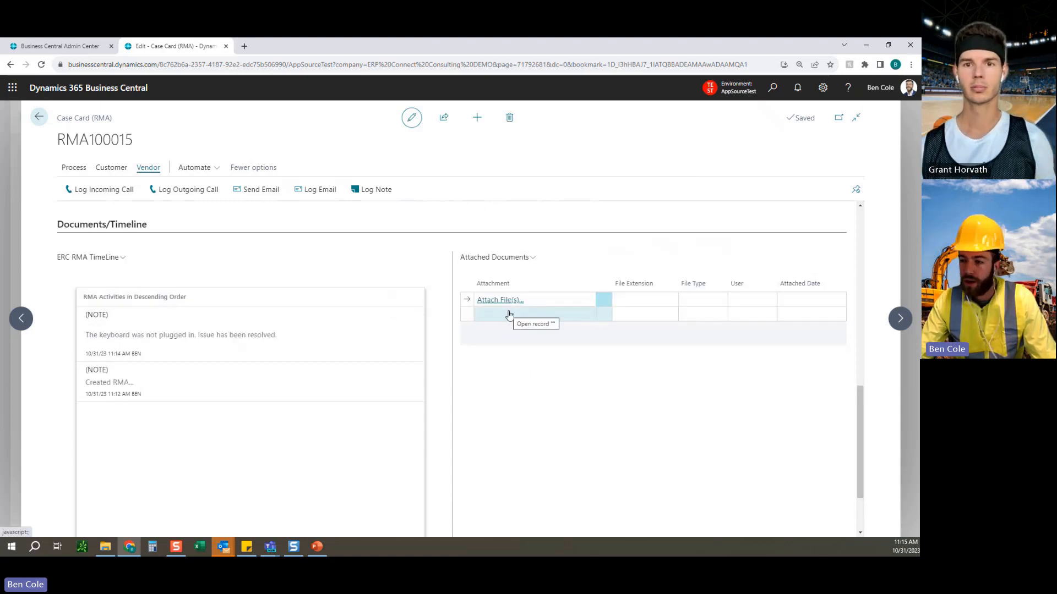
pyautogui.scroll(-2, 447, 373)
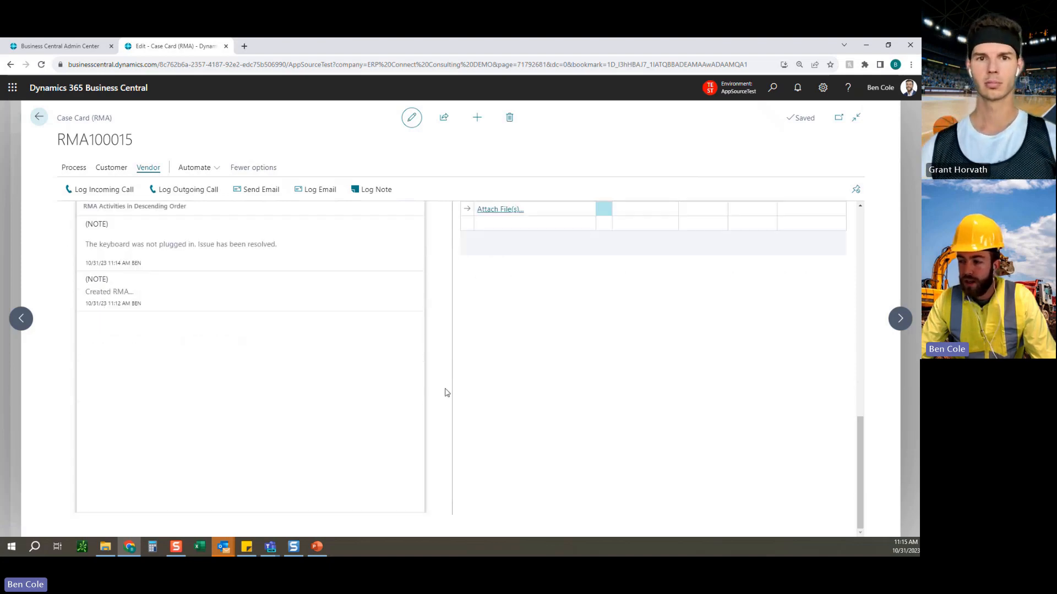
pyautogui.scroll(10, 446, 392)
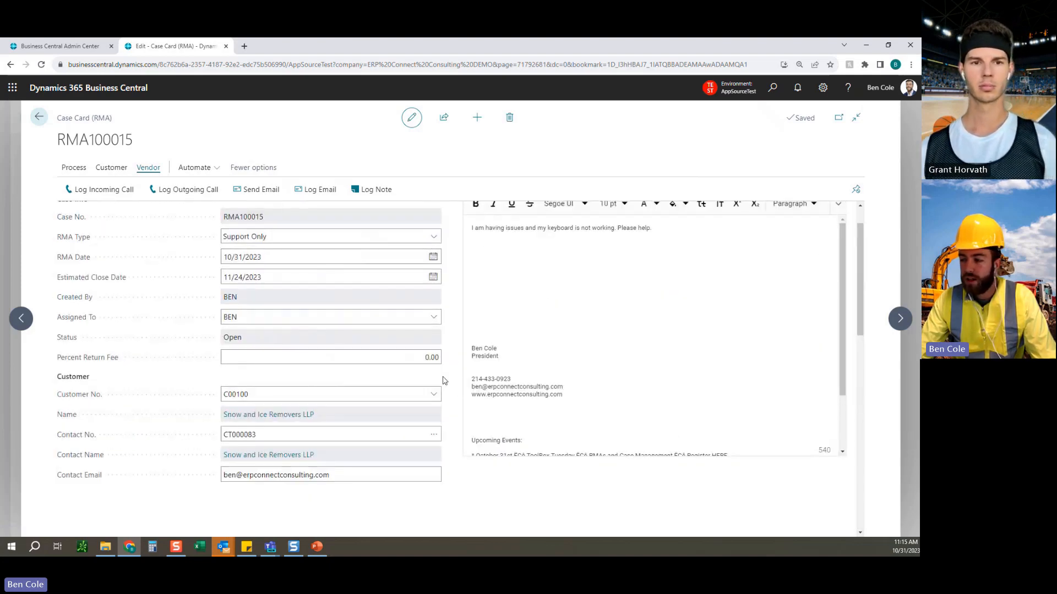
pyautogui.scroll(1, 443, 380)
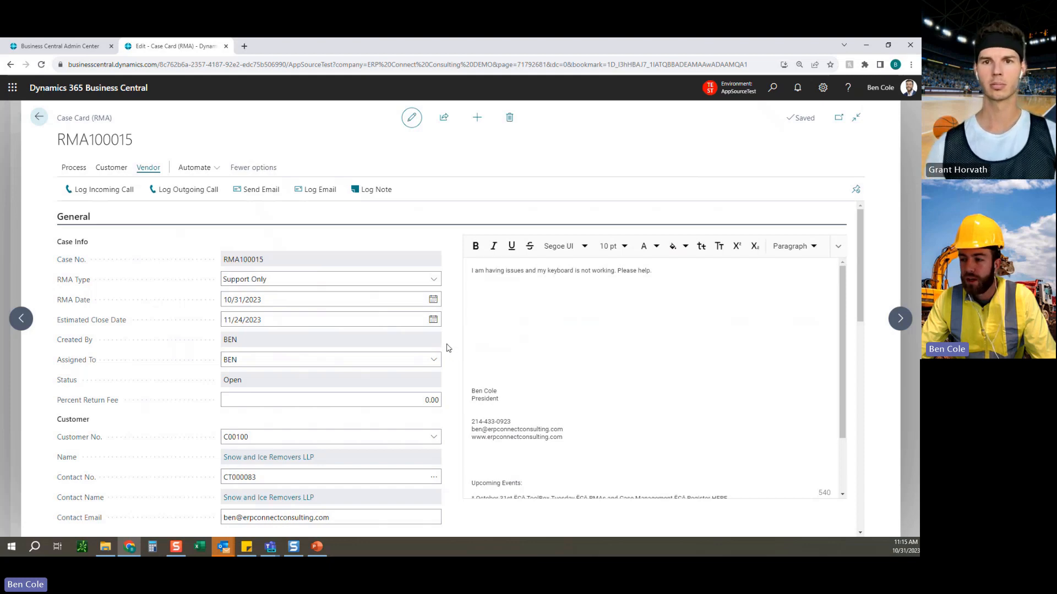
# Close the keyboard support case and check its status and timeline activities.
pyautogui.click(72, 167)
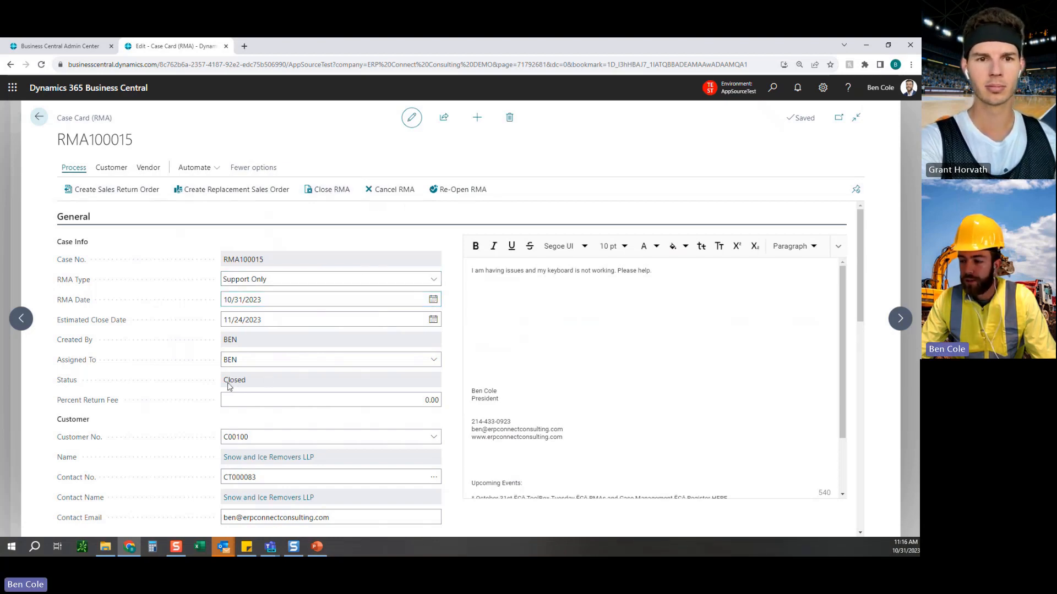
pyautogui.moveTo(222, 382); pyautogui.dragTo(252, 382)
pyautogui.click(335, 382)
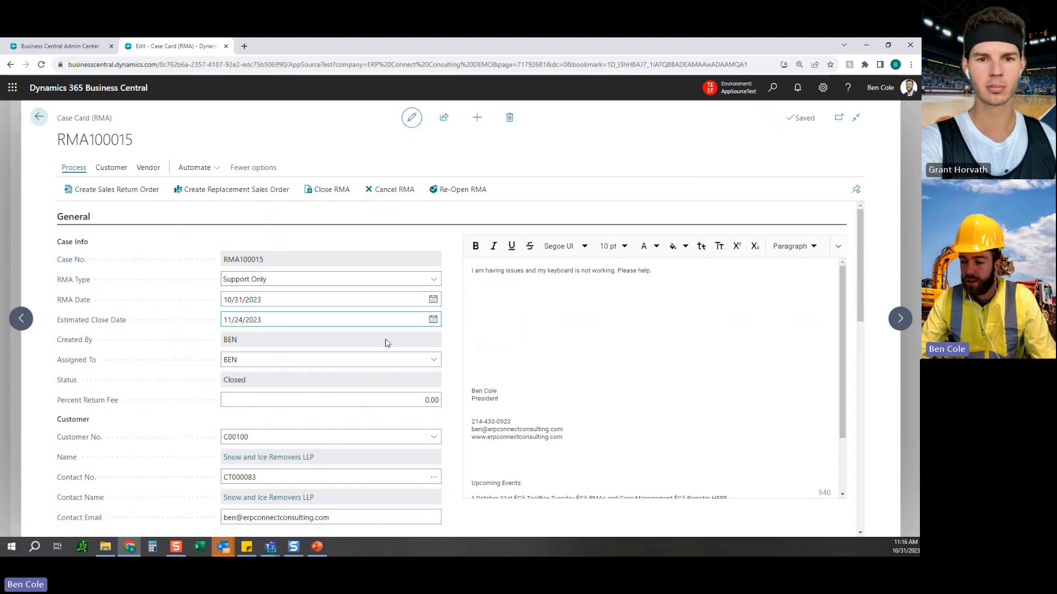
pyautogui.scroll(-4, 385, 342)
pyautogui.scroll(-4, 378, 497)
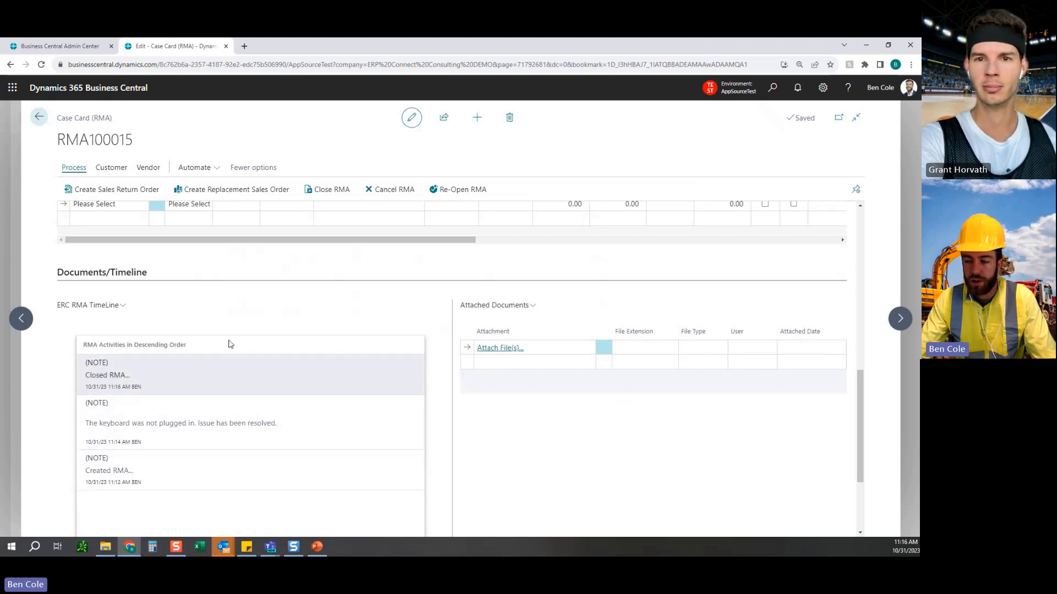
pyautogui.scroll(6, 436, 306)
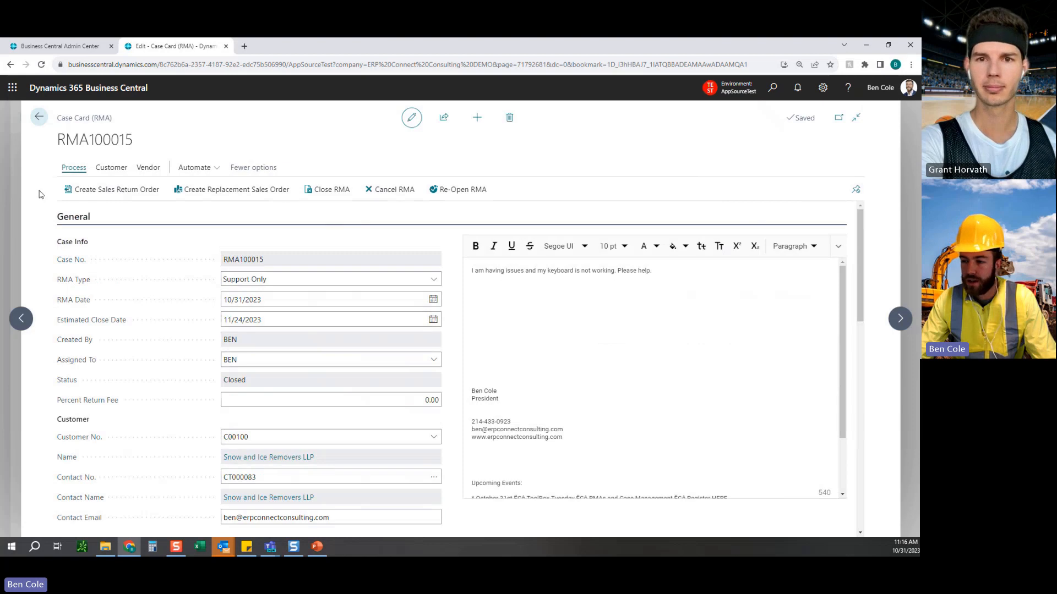
# Review the case list in the Open Cases and All views, including the status and closed date columns.
pyautogui.click(39, 117)
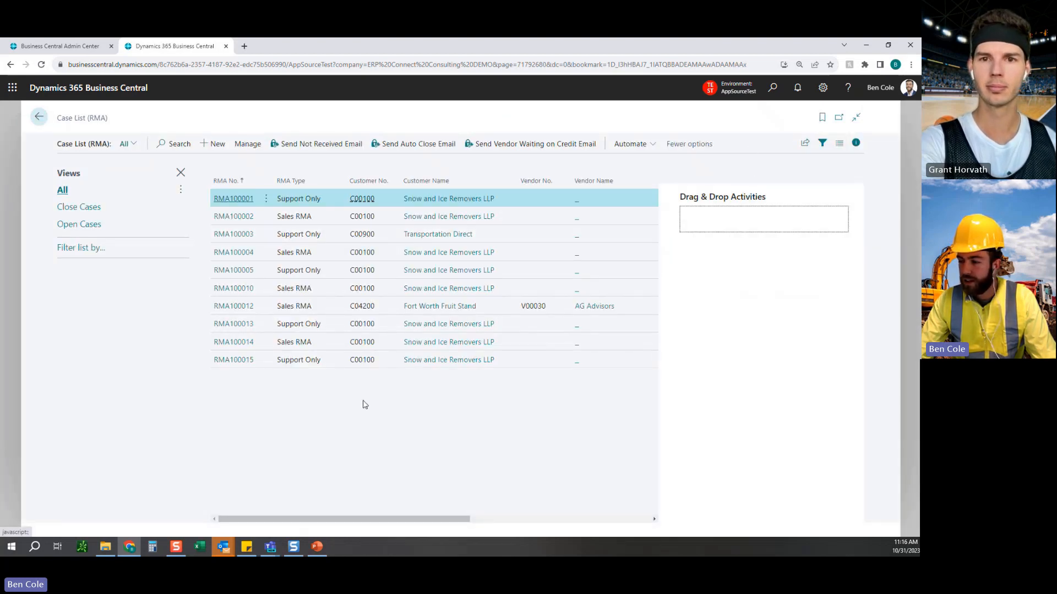
pyautogui.click(80, 225)
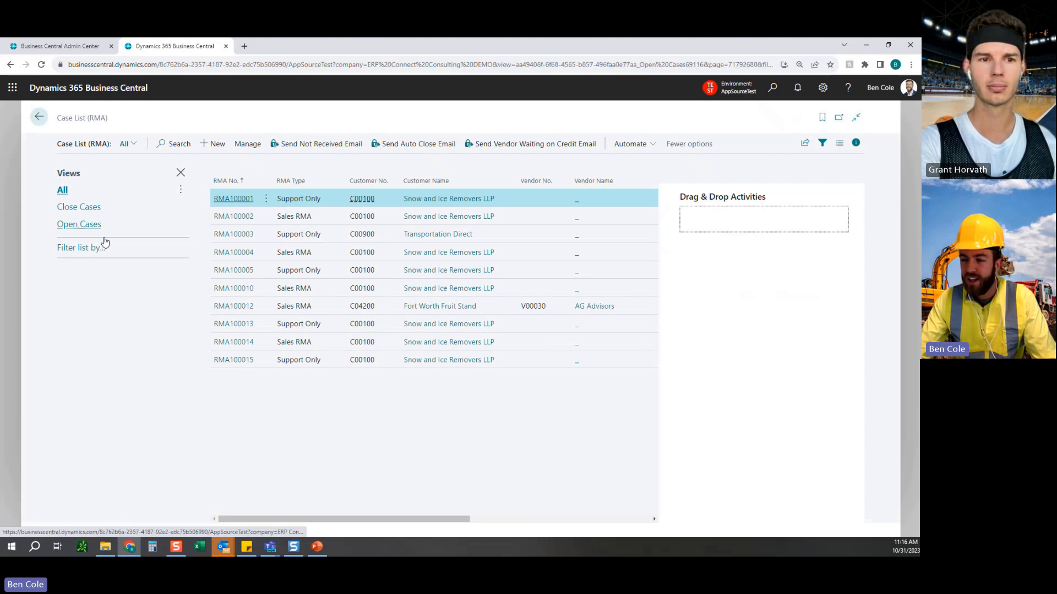
pyautogui.click(62, 191)
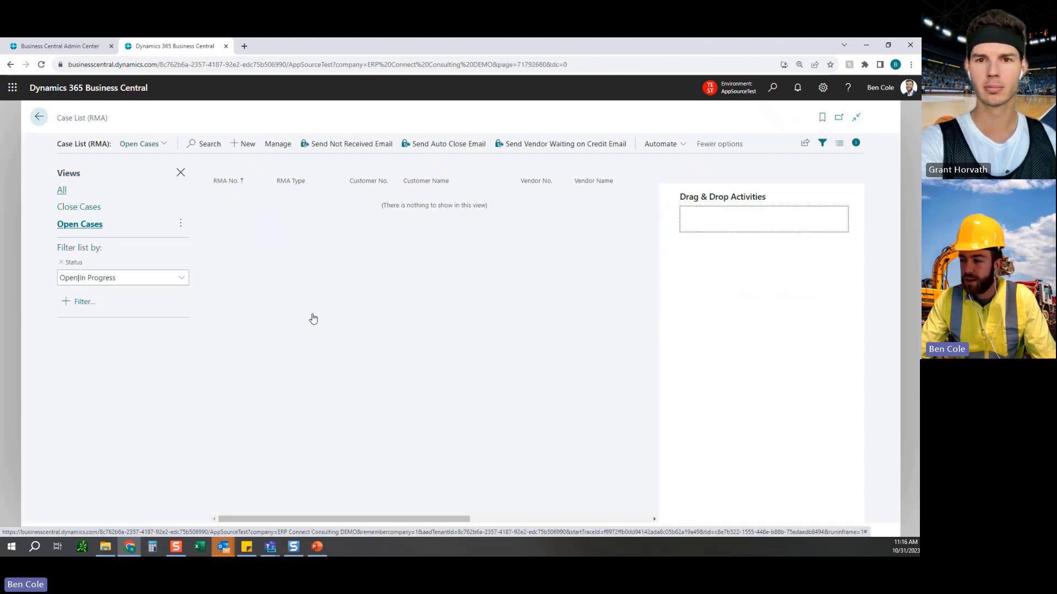
pyautogui.click(856, 143)
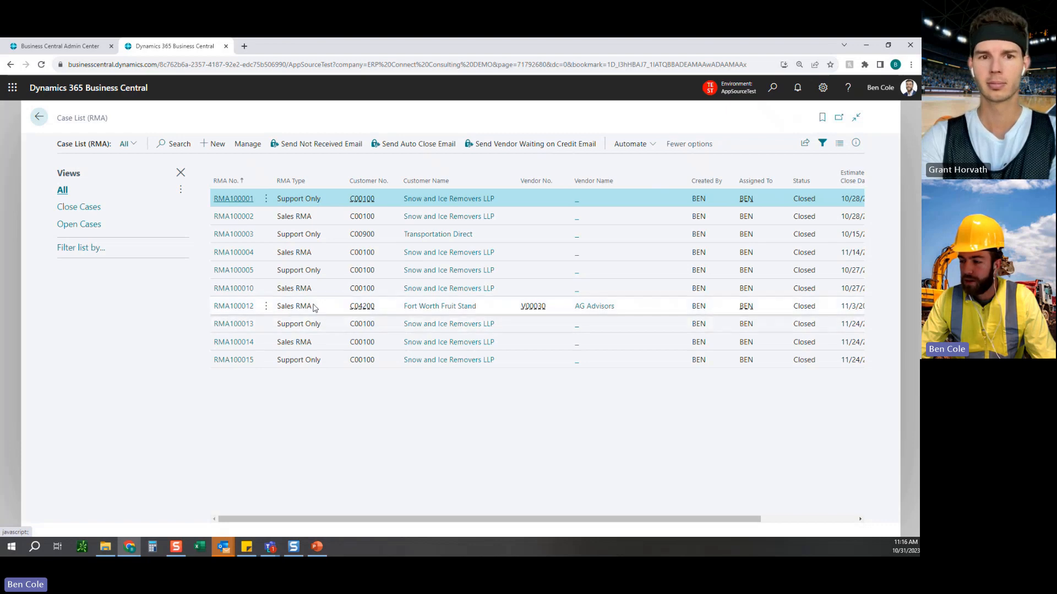
pyautogui.moveTo(639, 524); pyautogui.dragTo(824, 504)
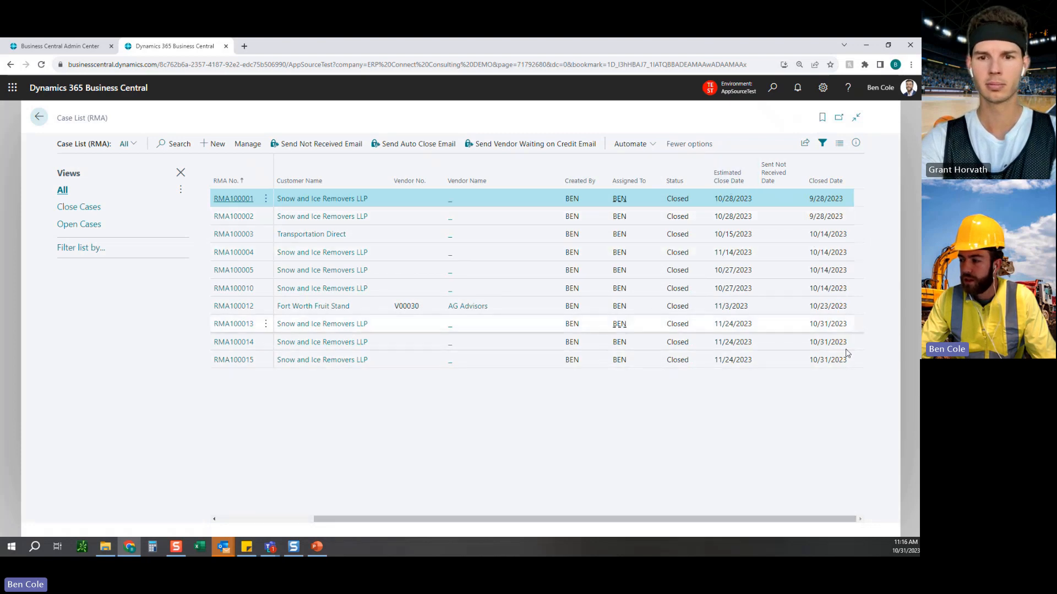
pyautogui.moveTo(760, 519); pyautogui.dragTo(578, 523)
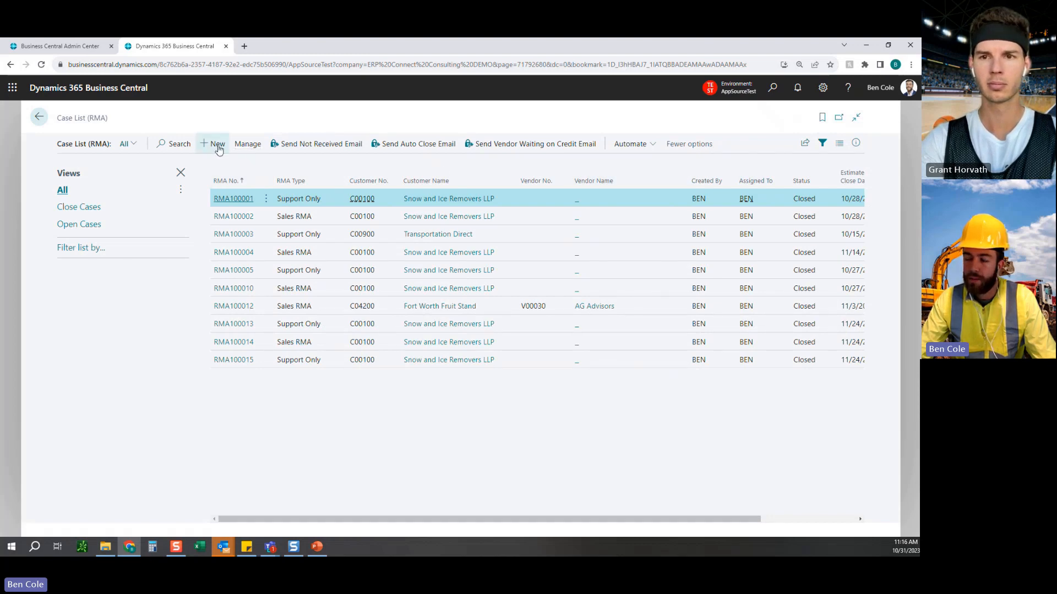
# Create a new case by dropping the damaged Surface email into Drag & Drop Activities, and review its description.
pyautogui.click(861, 144)
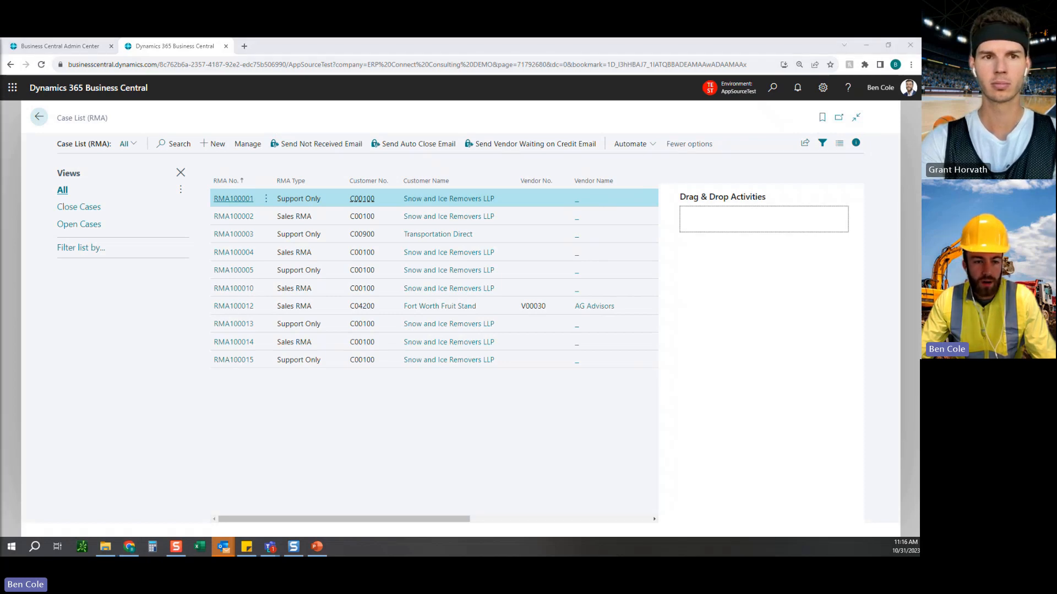
pyautogui.moveTo(533, 231); pyautogui.dragTo(724, 216)
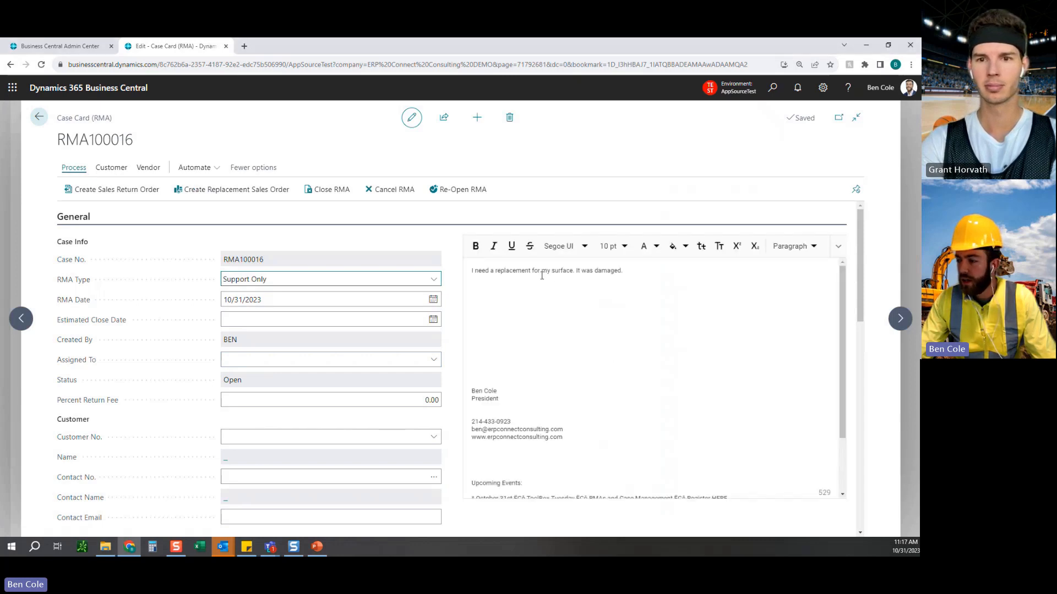
pyautogui.click(541, 275)
pyautogui.moveTo(572, 274); pyautogui.dragTo(622, 273)
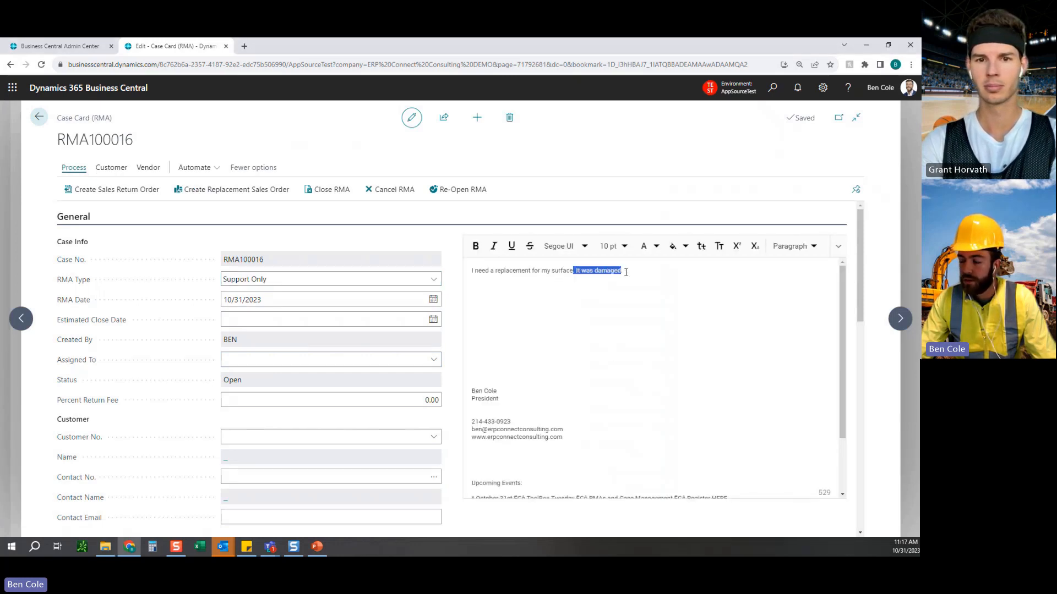
pyautogui.click(634, 276)
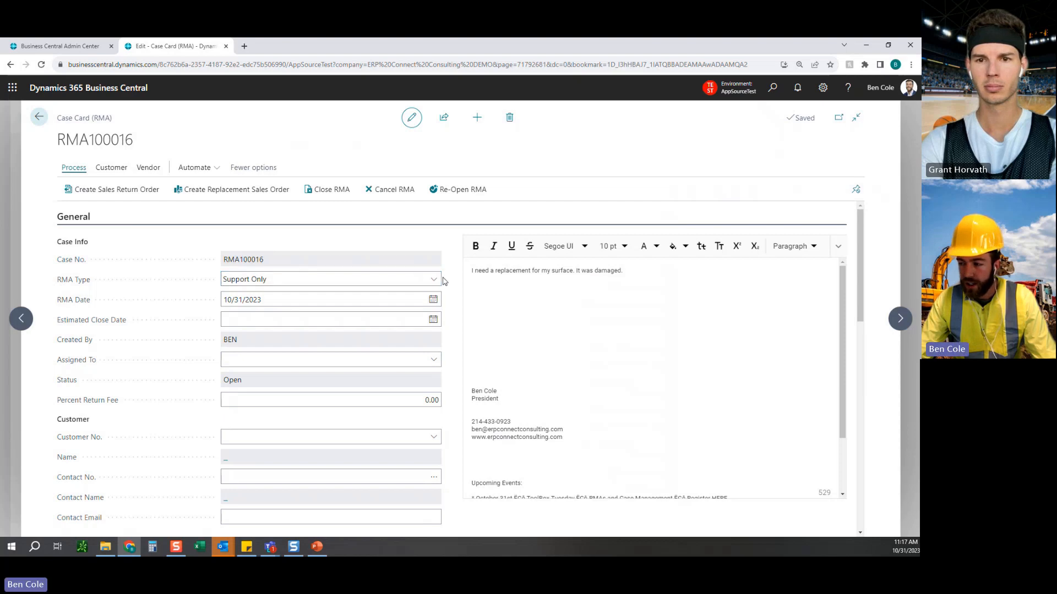
# Set the new case's RMA type to Sales RMA and its estimated close date to 11/24/2023.
pyautogui.click(413, 281)
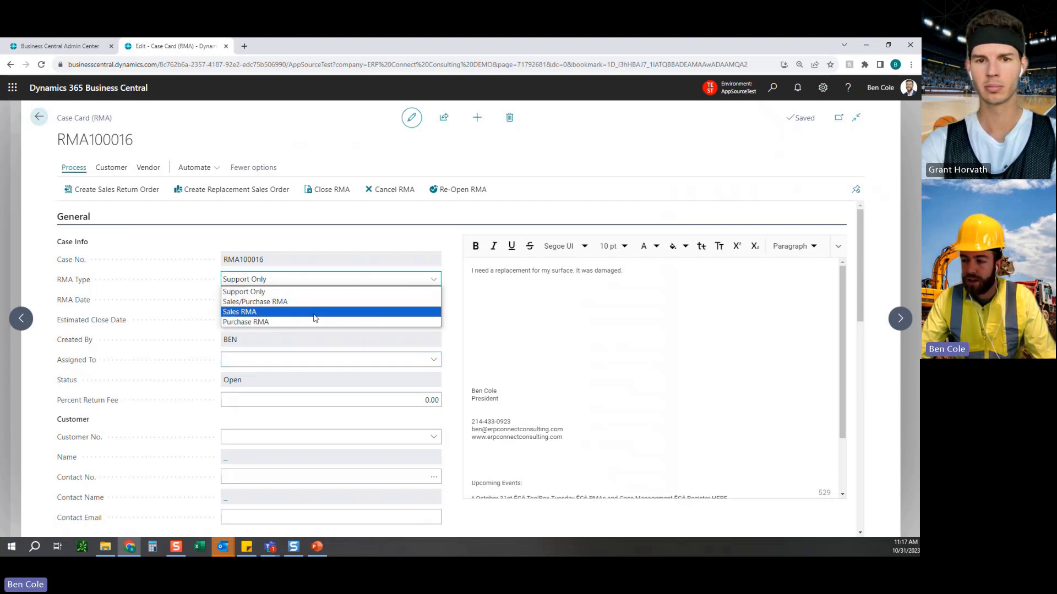
pyautogui.click(314, 313)
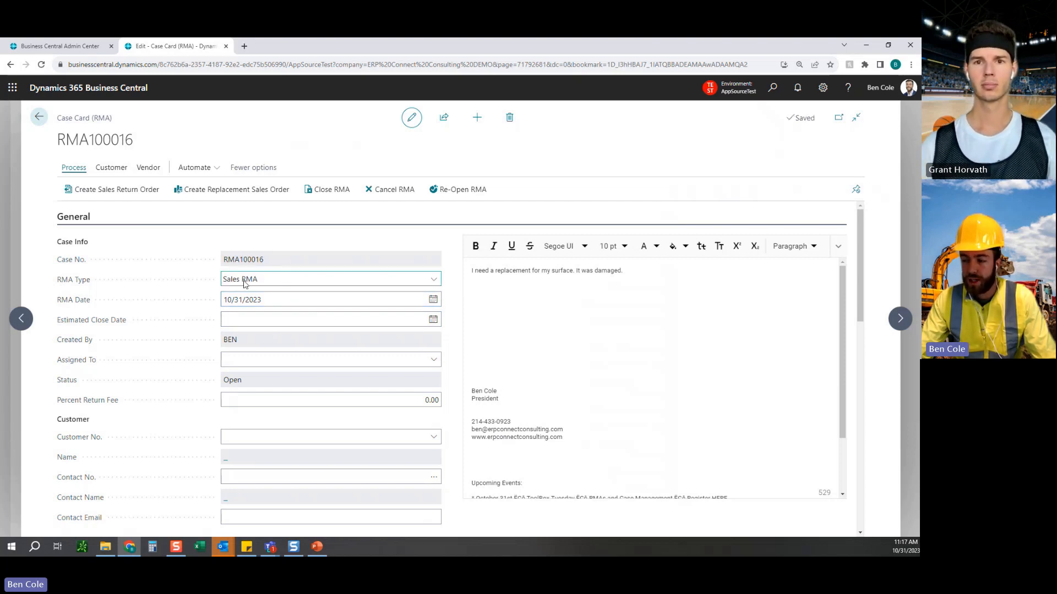
pyautogui.click(433, 319)
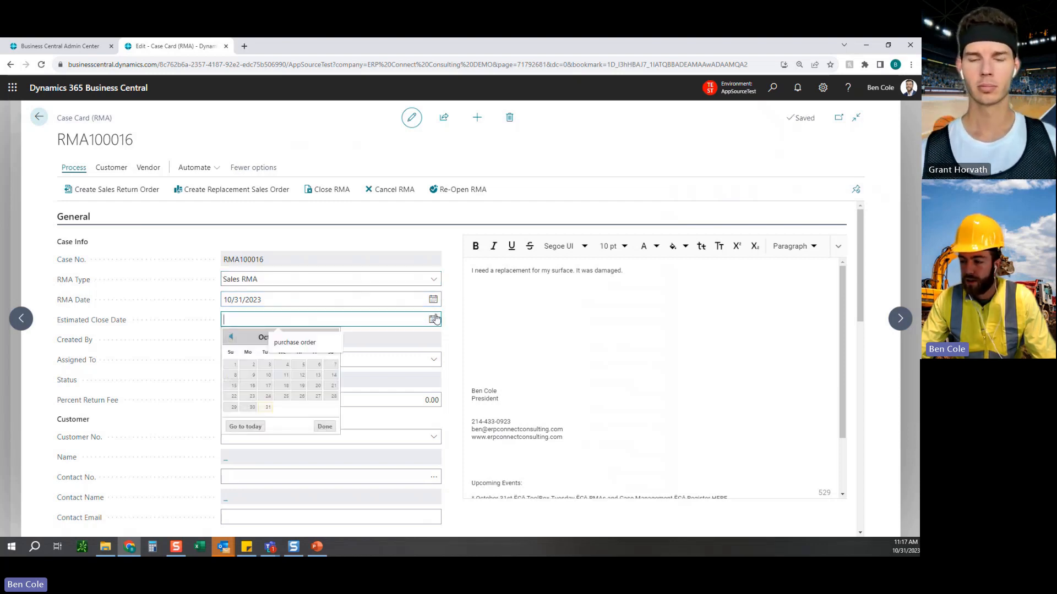
pyautogui.click(330, 337)
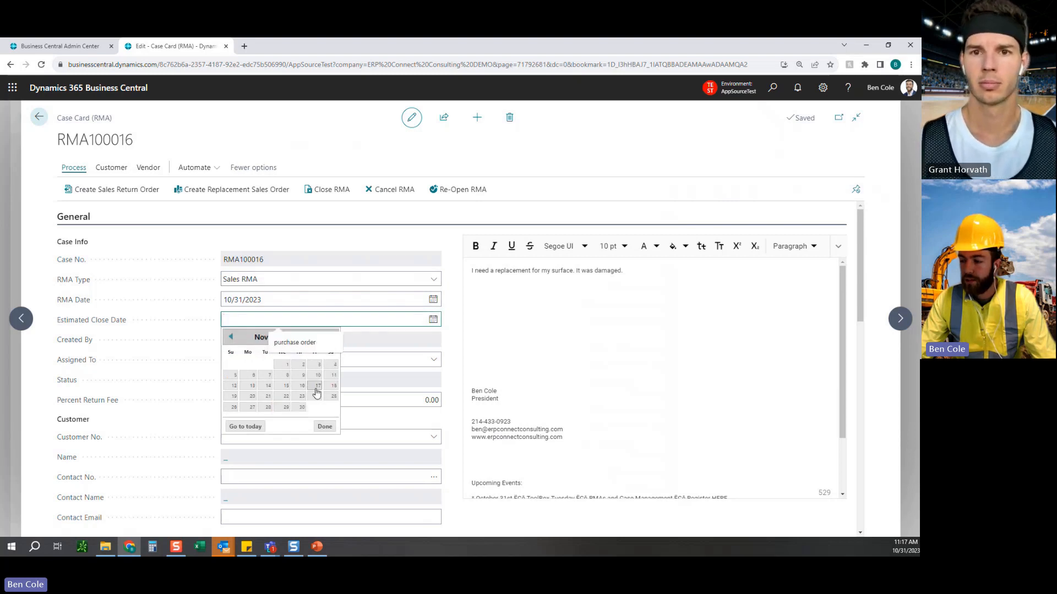
pyautogui.click(317, 397)
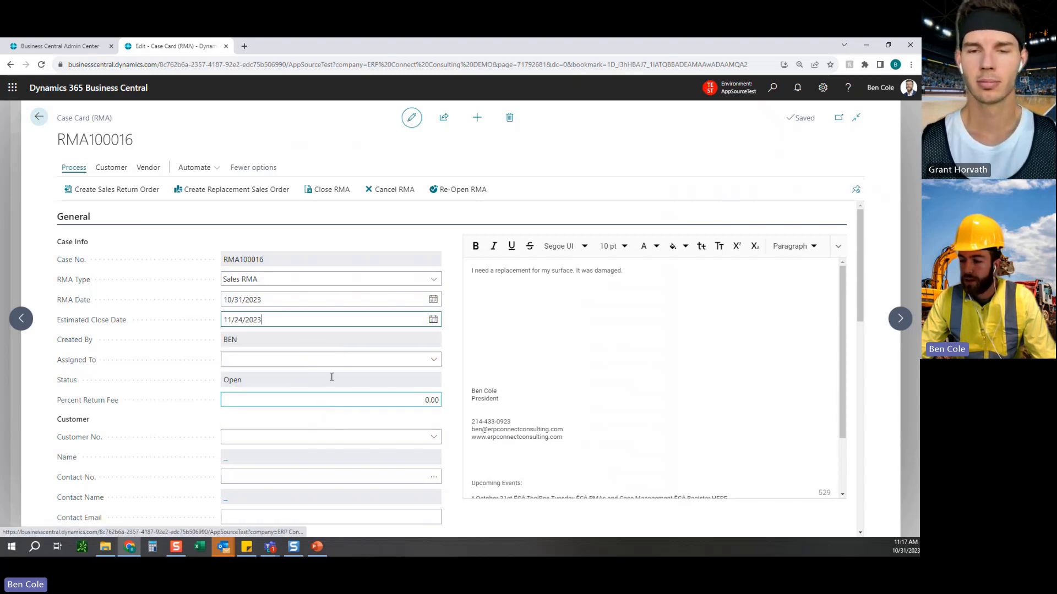
# Assign the case to the user who created it and set the percent return fee to 5.
pyautogui.click(434, 362)
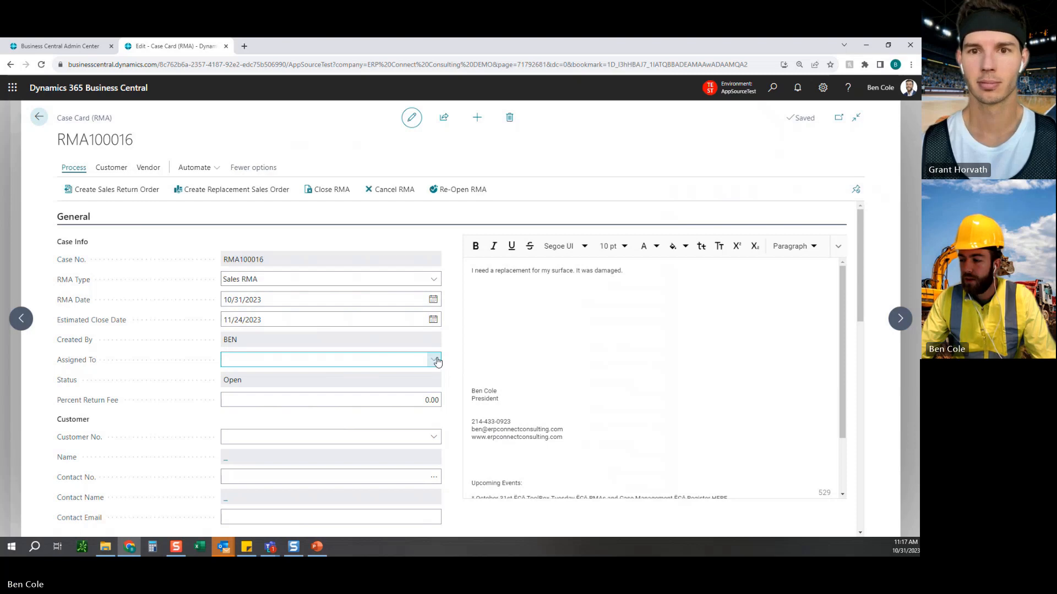
pyautogui.click(438, 362)
pyautogui.click(328, 404)
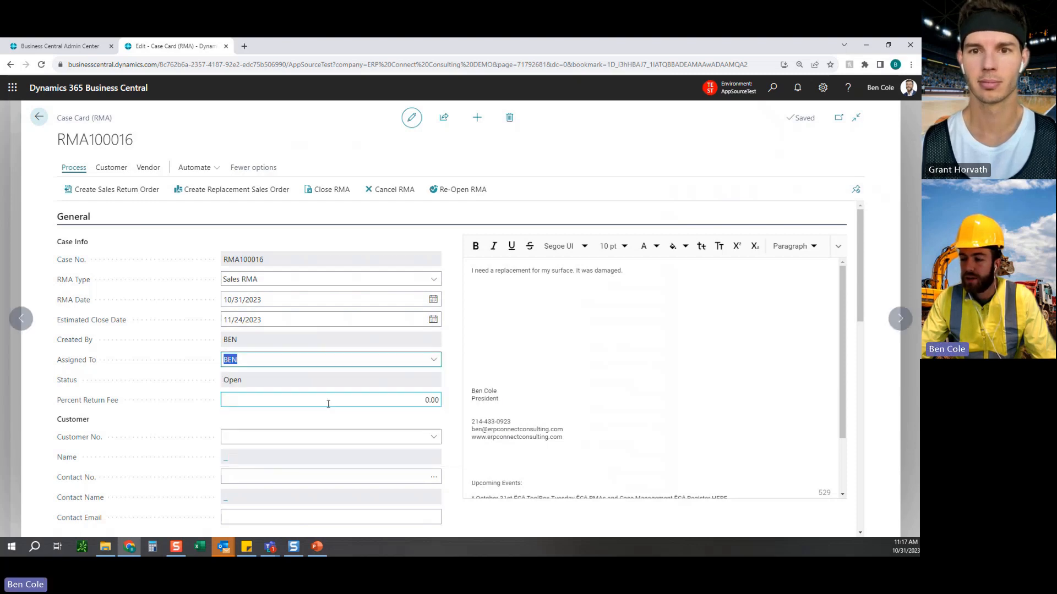
pyautogui.click(454, 364)
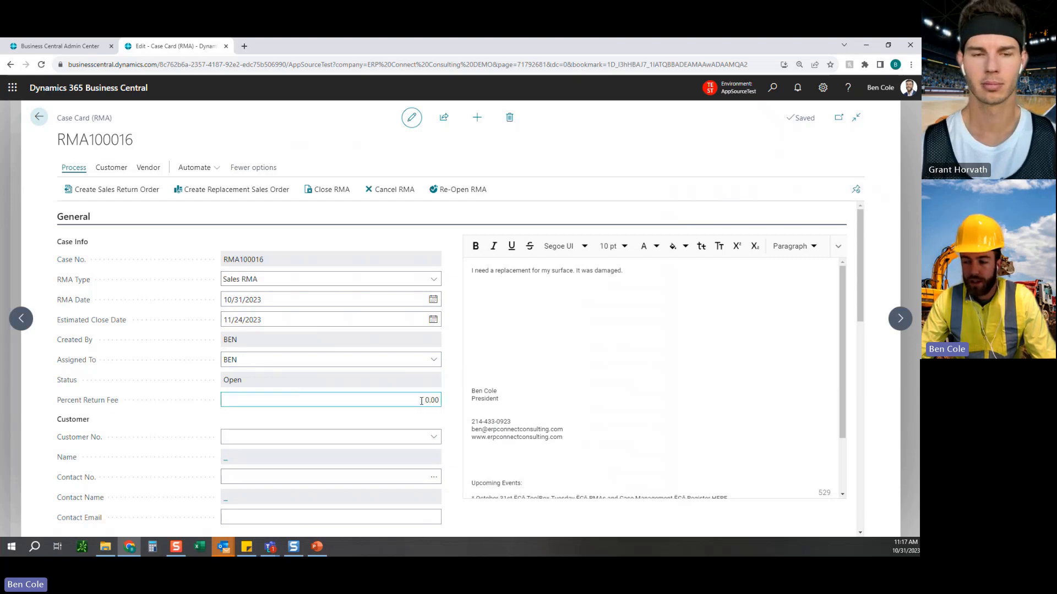
pyautogui.moveTo(421, 400); pyautogui.dragTo(443, 405)
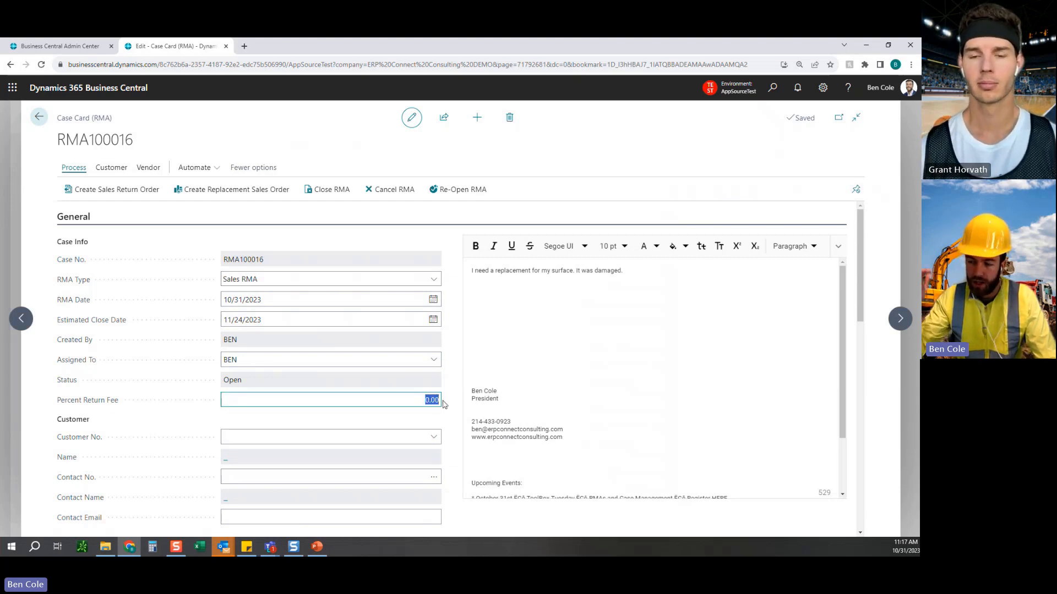
pyautogui.write('5')
pyautogui.press('Tab')
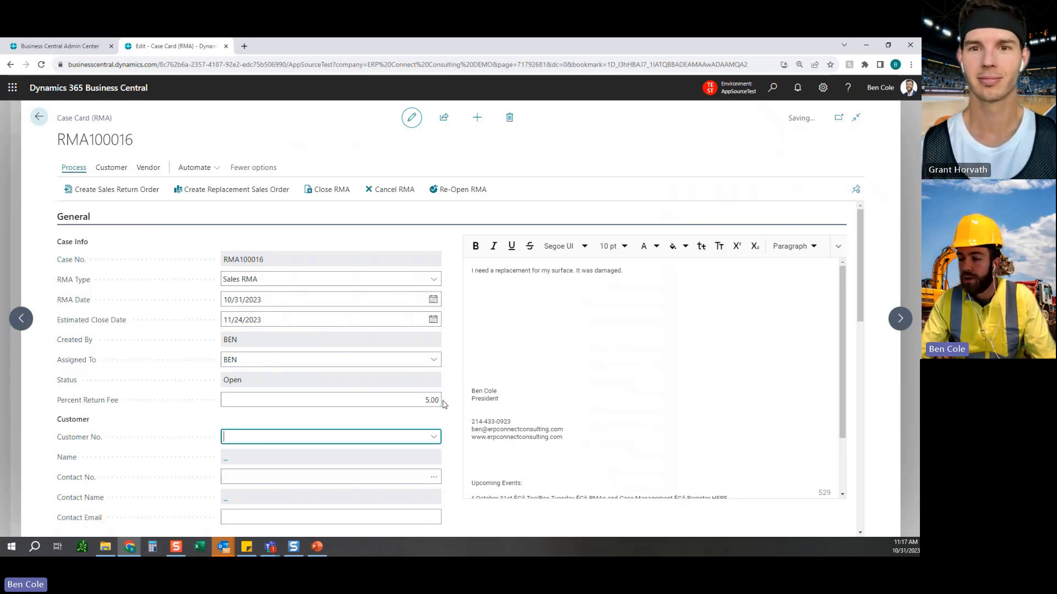
# Set the case's customer to Snow and Ice Removers LLP and select that company's contact.
pyautogui.click(434, 437)
pyautogui.click(282, 342)
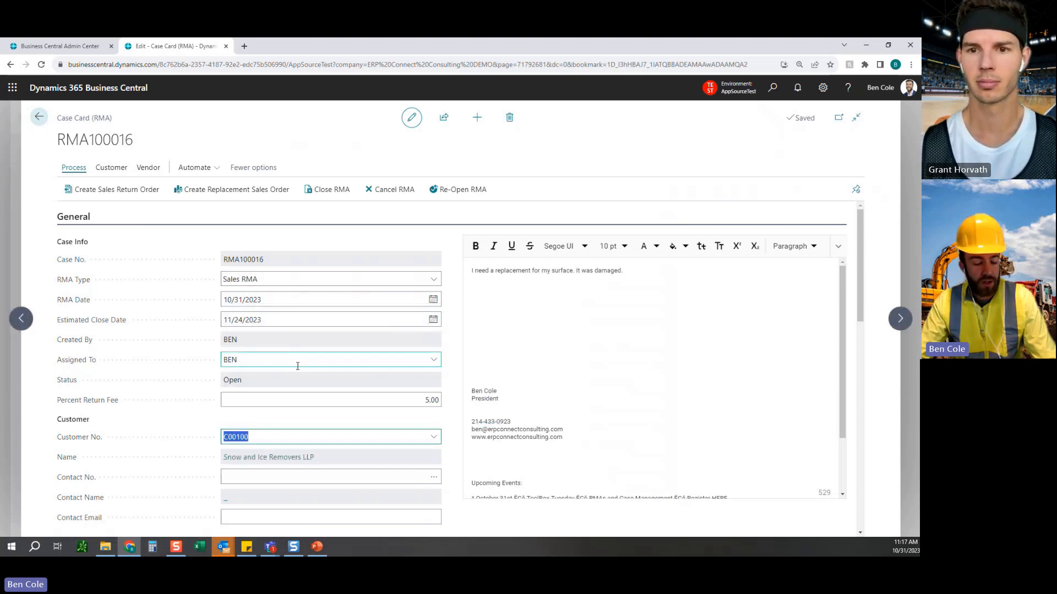
pyautogui.click(458, 395)
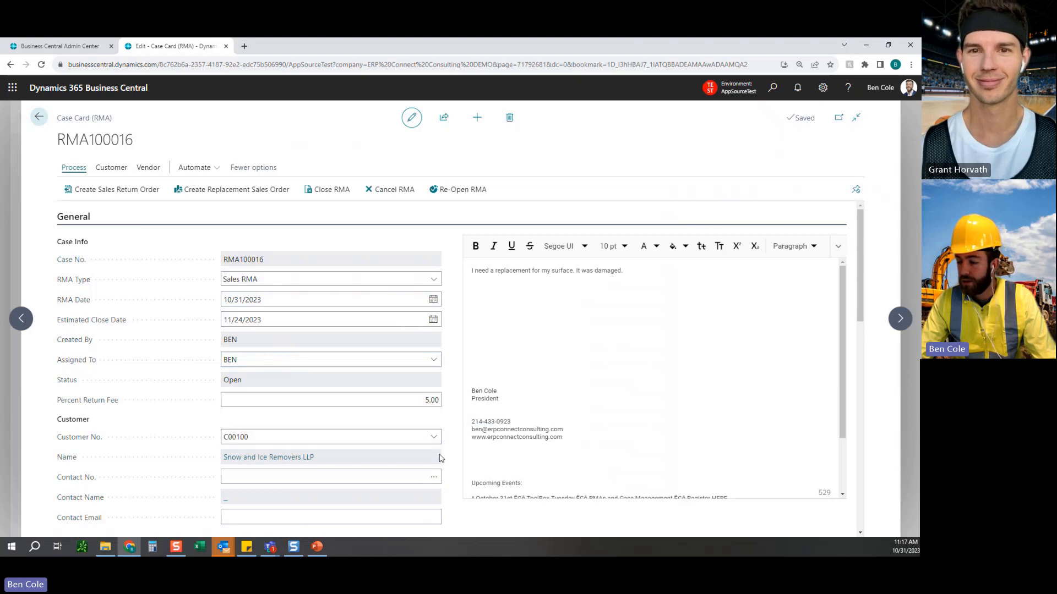
pyautogui.scroll(-1, 453, 447)
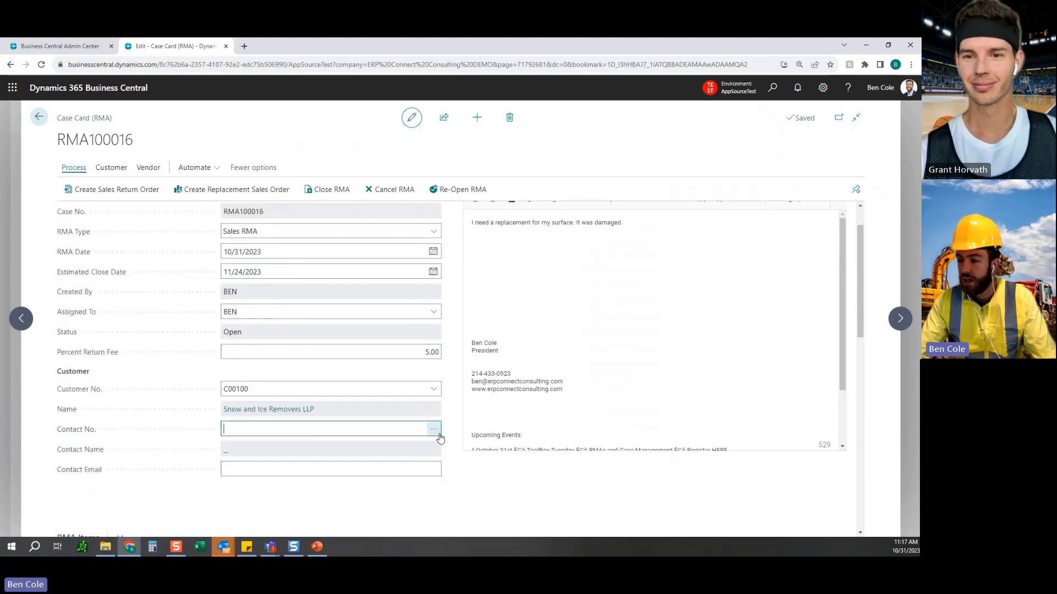
pyautogui.click(434, 429)
pyautogui.click(596, 450)
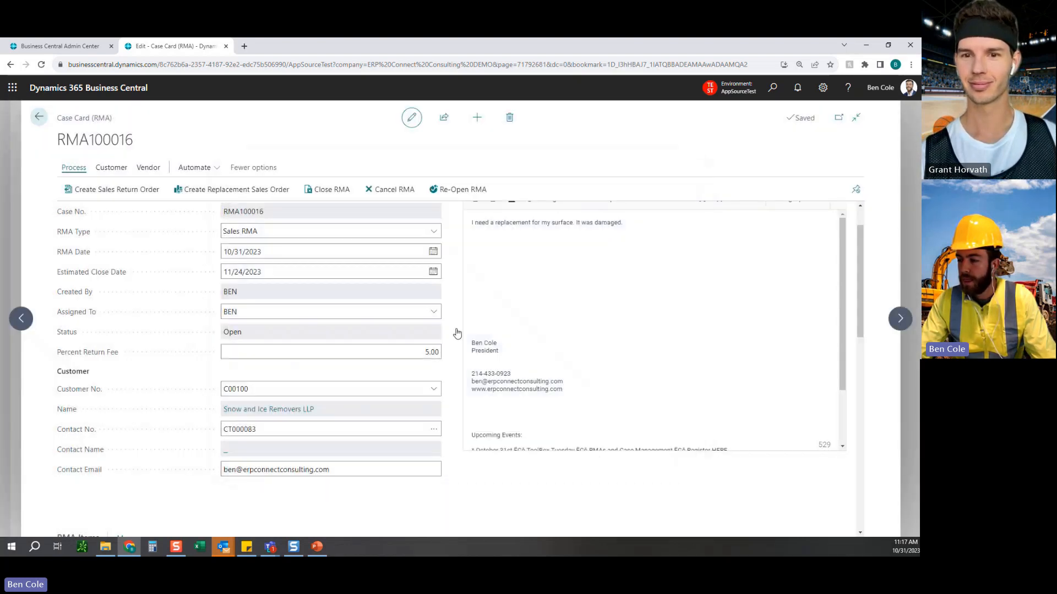
pyautogui.scroll(1, 455, 362)
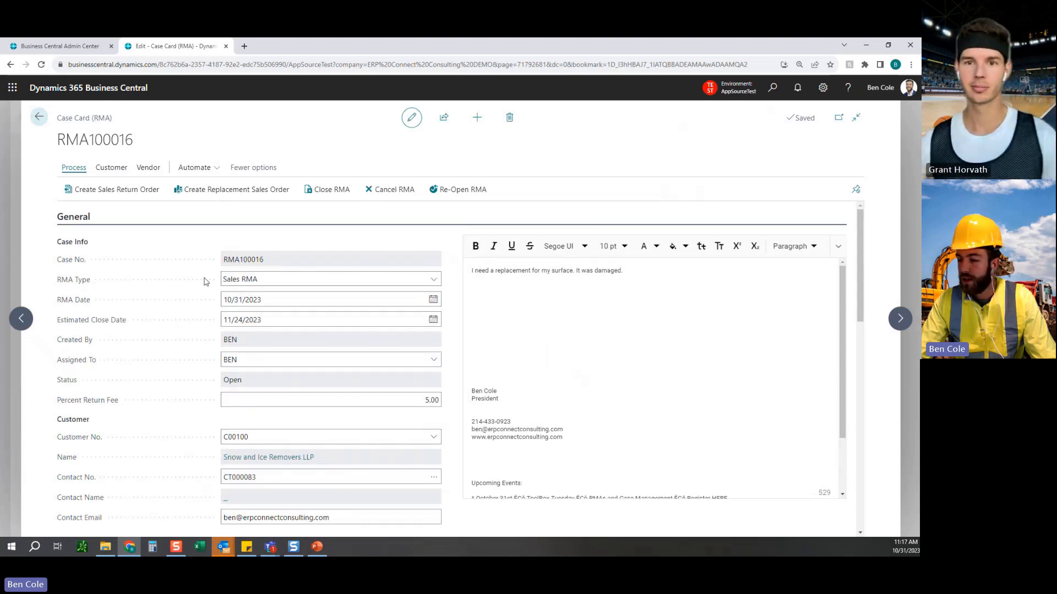
pyautogui.moveTo(469, 270); pyautogui.dragTo(623, 271)
pyautogui.click(559, 318)
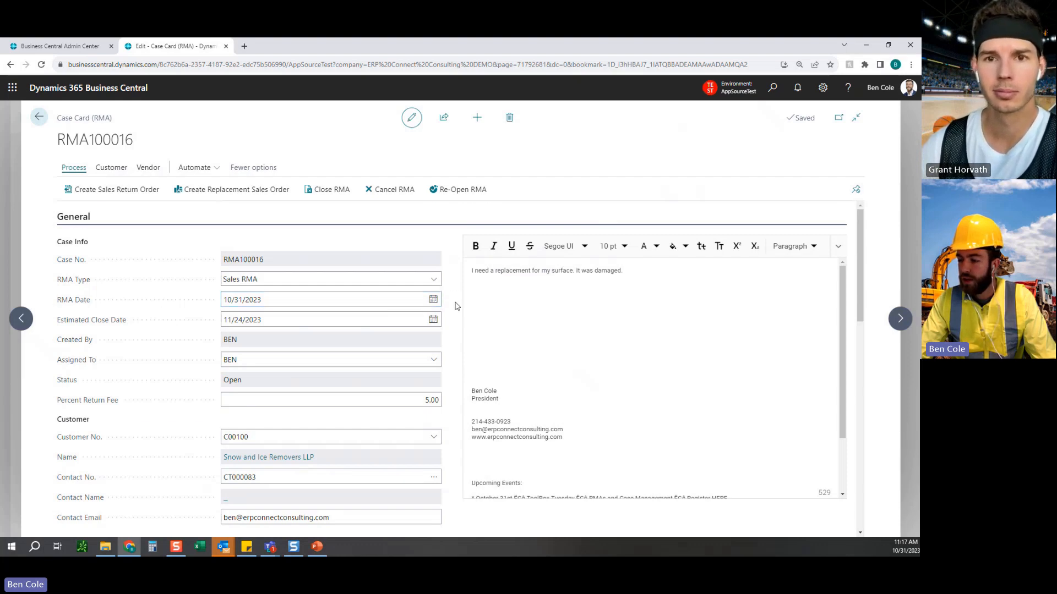
# Attach the BrokenWoodSnappedinHalf PDF to the case's Attached Documents and return to the RMA Items section.
pyautogui.scroll(-10, 456, 306)
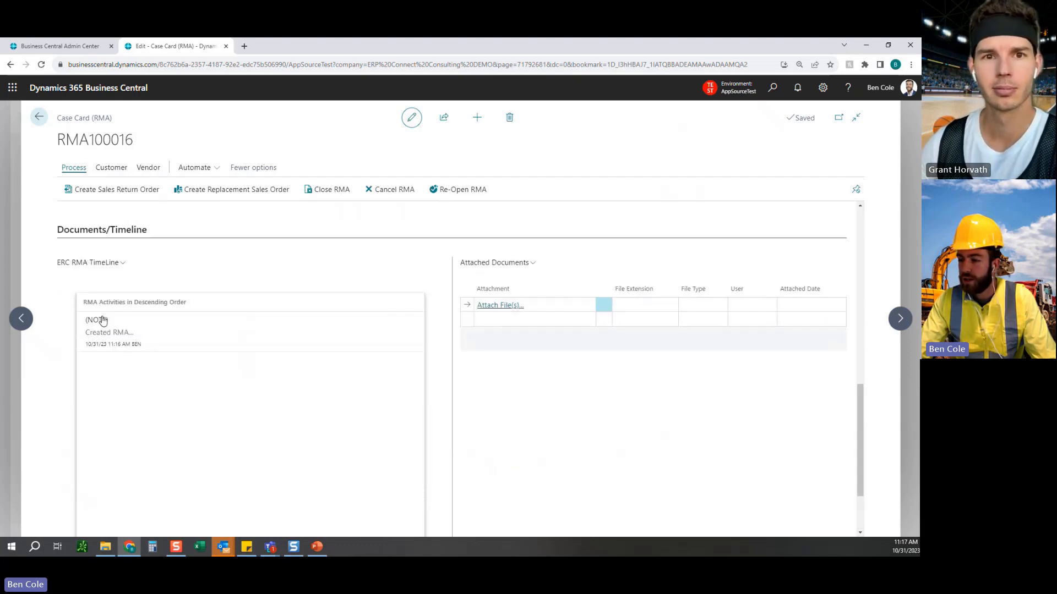
pyautogui.click(517, 310)
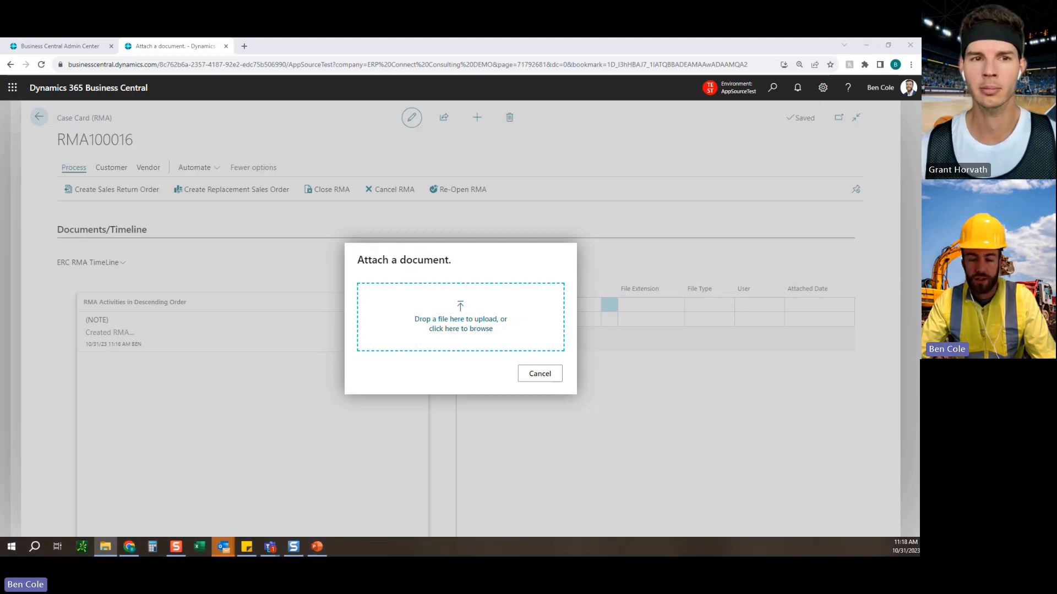
pyautogui.moveTo(259, 388); pyautogui.dragTo(432, 329)
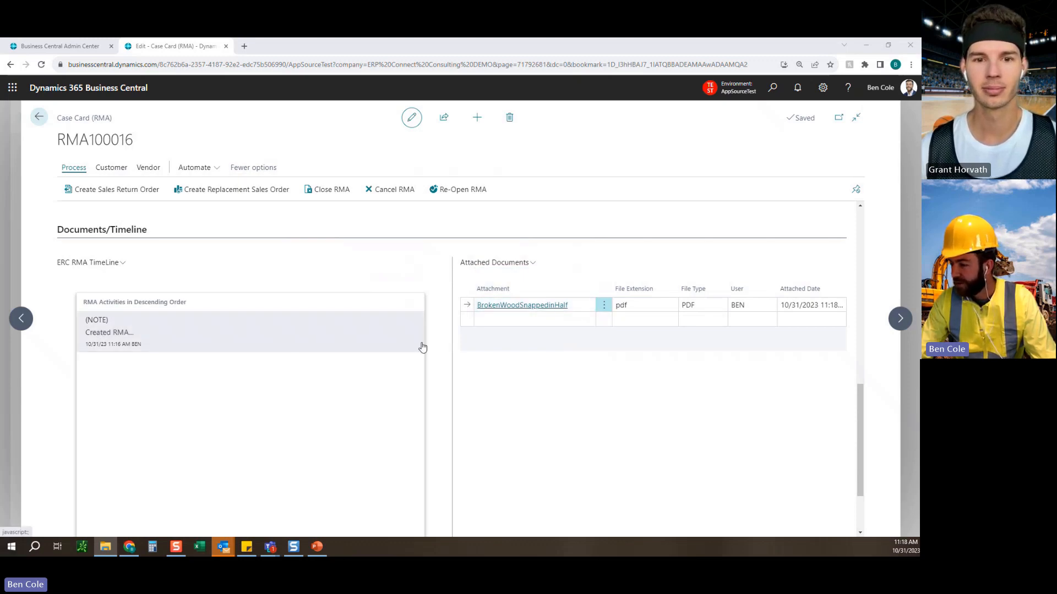
pyautogui.scroll(-2, 446, 330)
pyautogui.scroll(3, 446, 330)
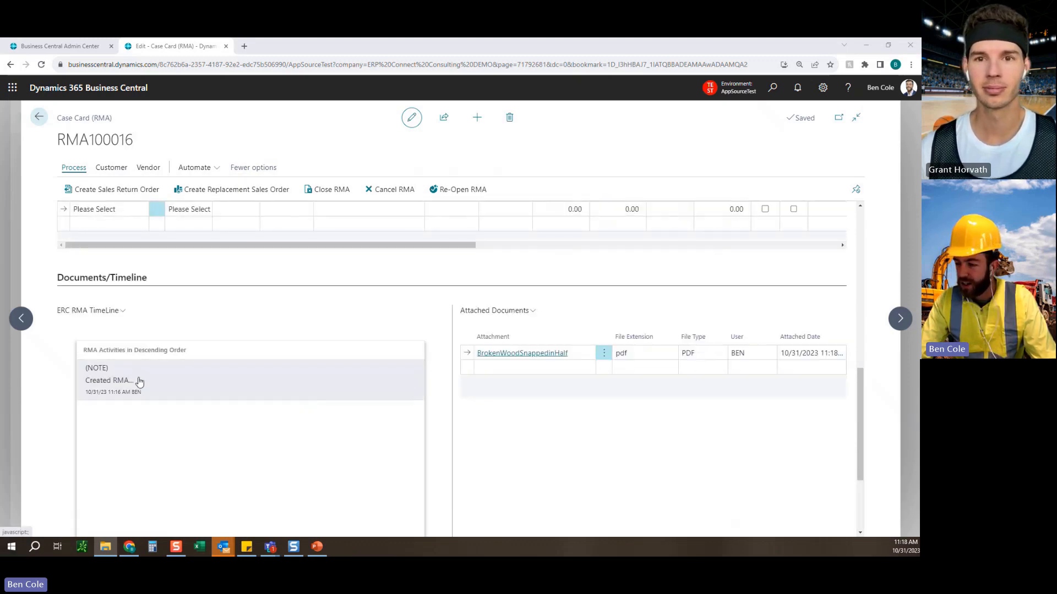
pyautogui.scroll(4, 425, 377)
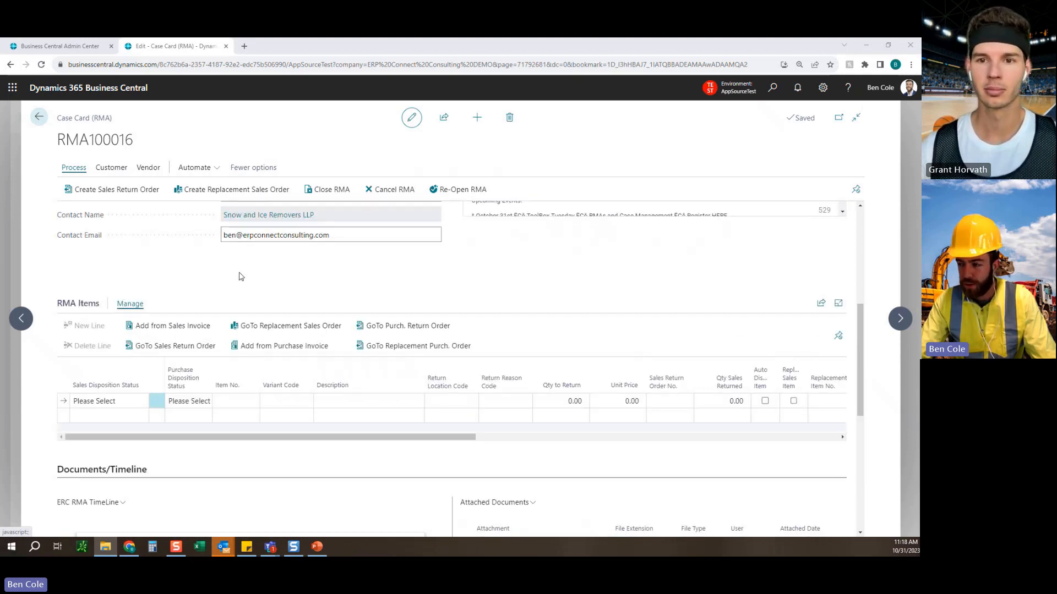
# Log and save a customer note on the case reading "After customer emailed us they called us. We need to replace the surface 8 for them.".
pyautogui.scroll(-4, 378, 289)
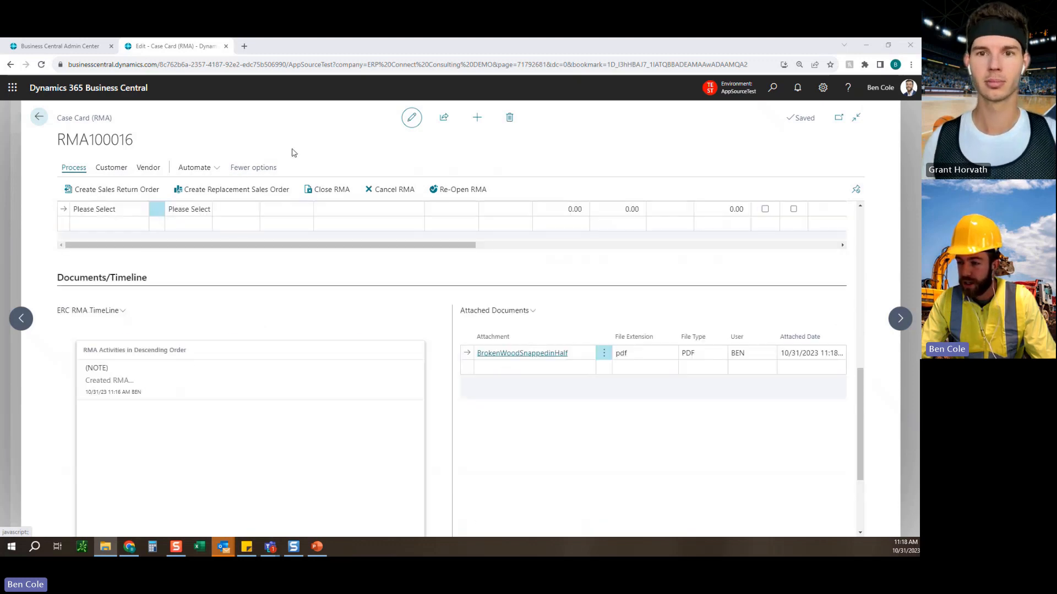
pyautogui.click(111, 168)
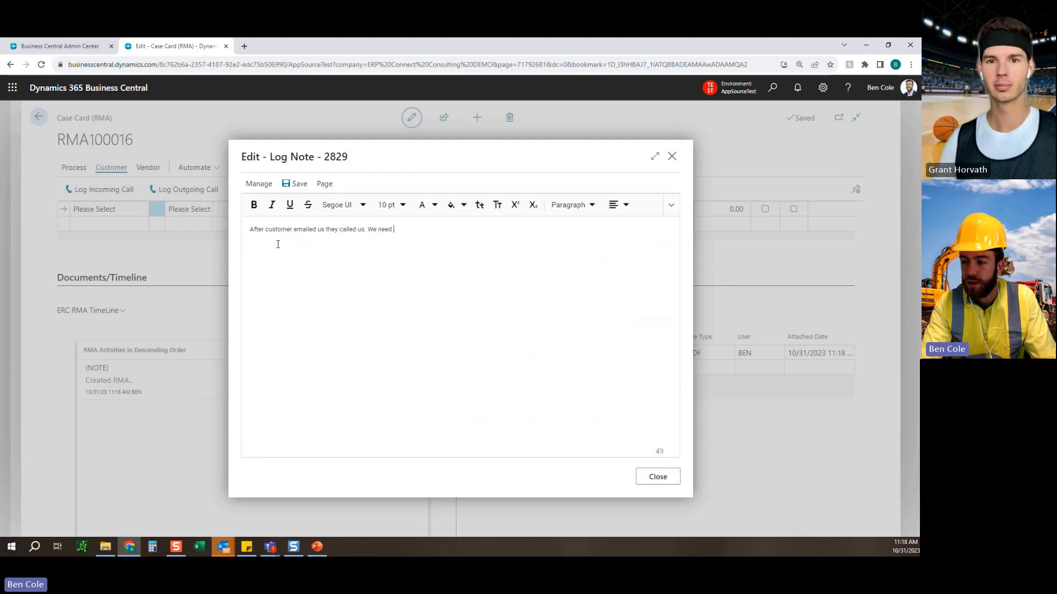
pyautogui.write('ce the ')
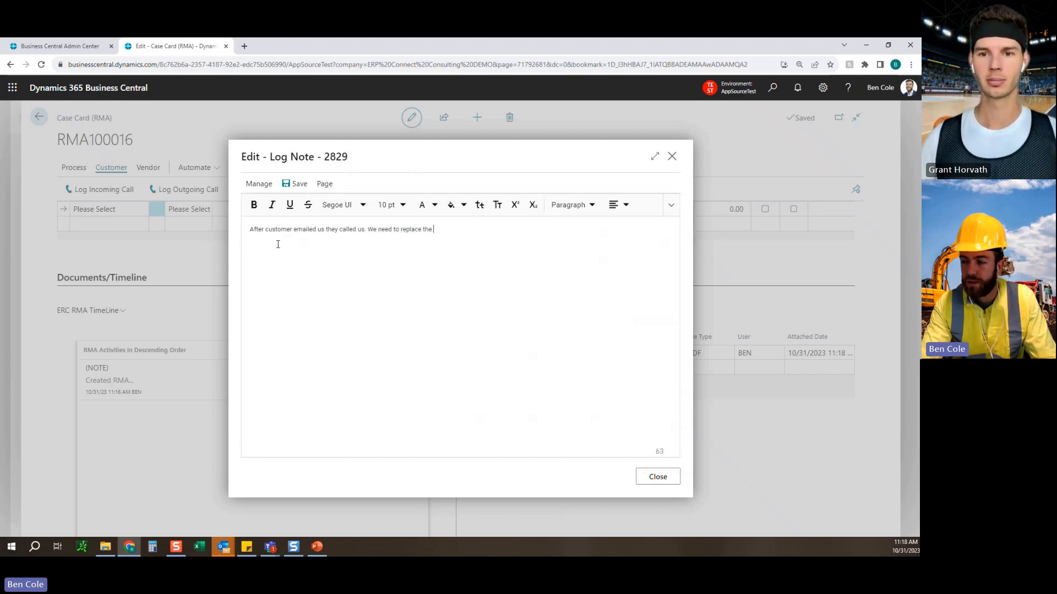
pyautogui.write('surface 8 for them')
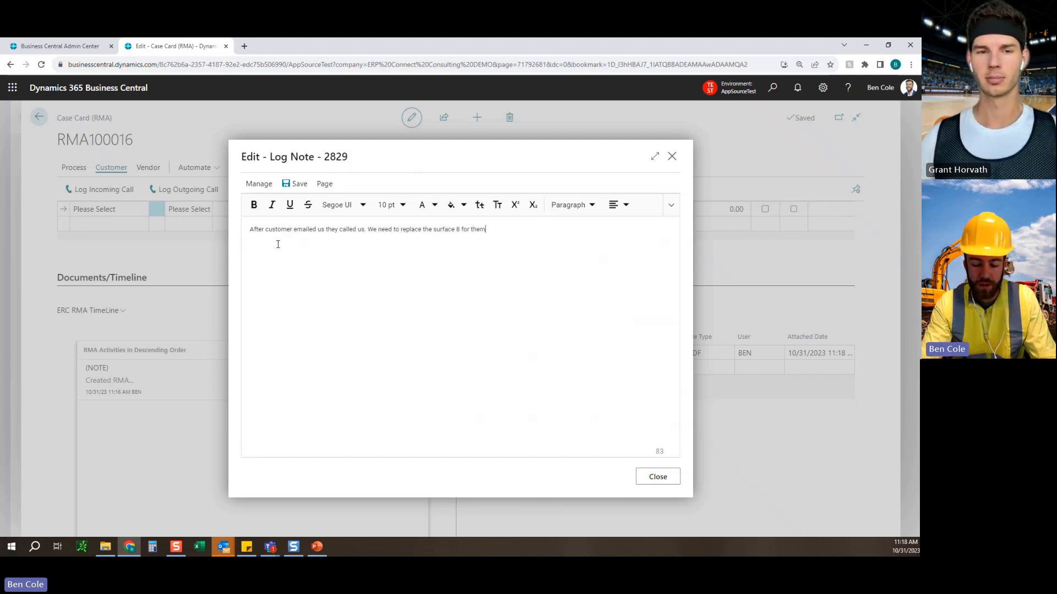
pyautogui.write('.')
pyautogui.click(295, 184)
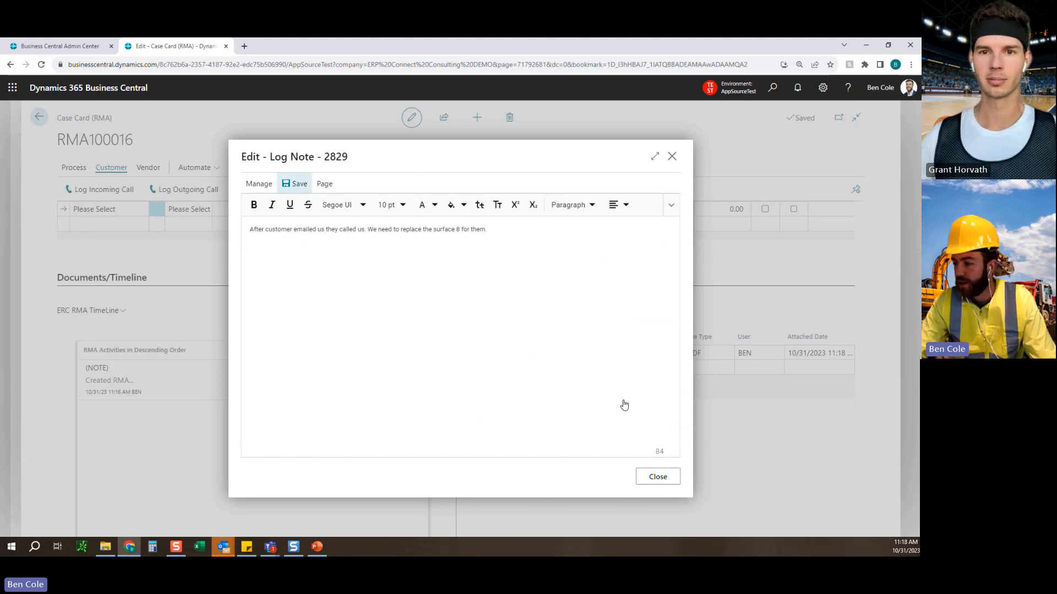
pyautogui.click(658, 477)
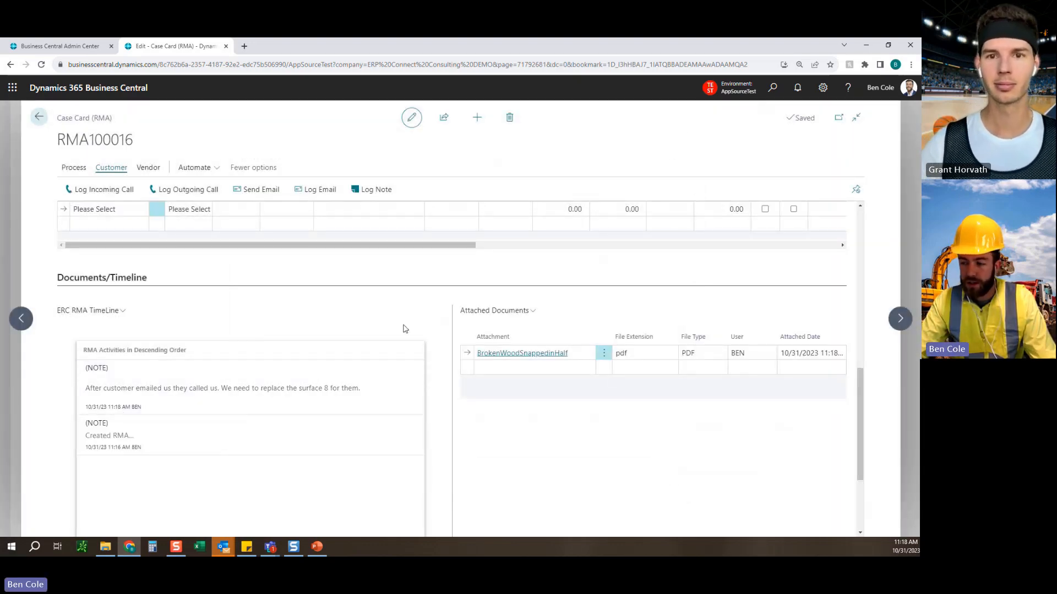
# Search the posted sales invoice lines for 103701 and add its Microsoft Surface 8 line to the RMA Items.
pyautogui.scroll(3, 432, 352)
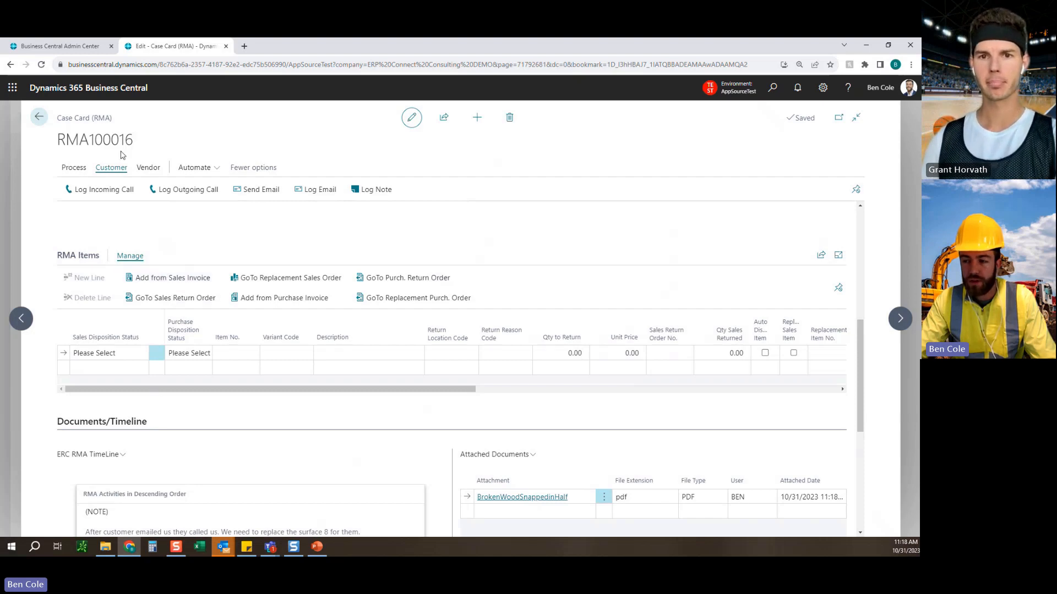
pyautogui.click(159, 283)
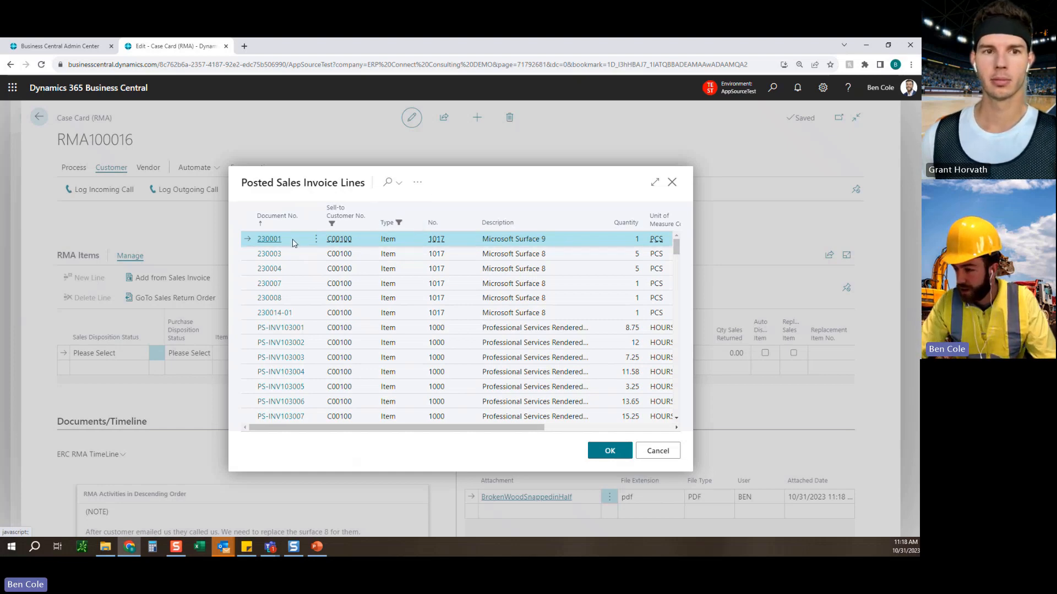
pyautogui.click(394, 192)
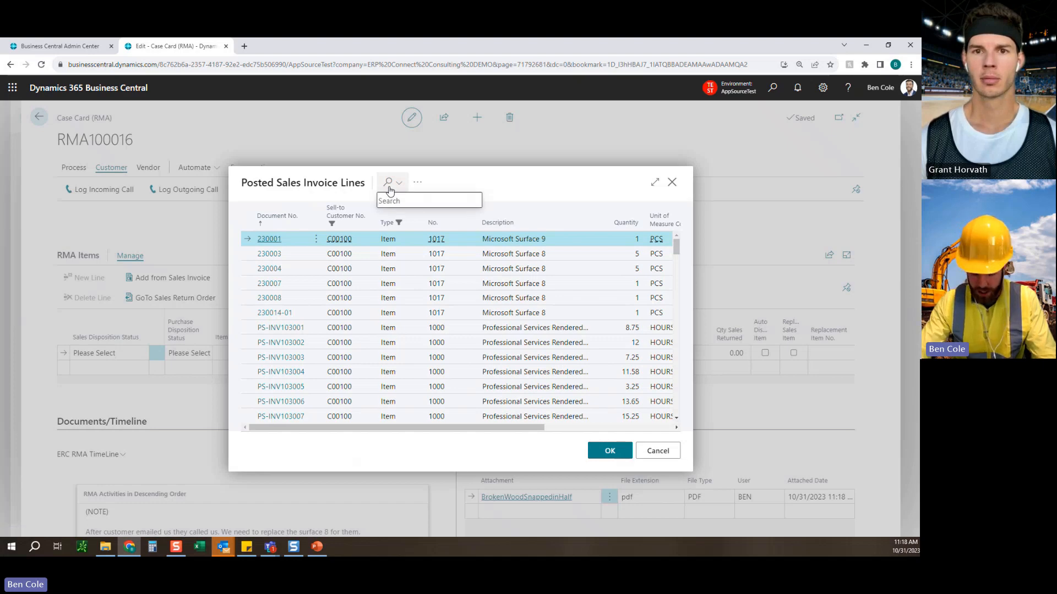
pyautogui.write('103701')
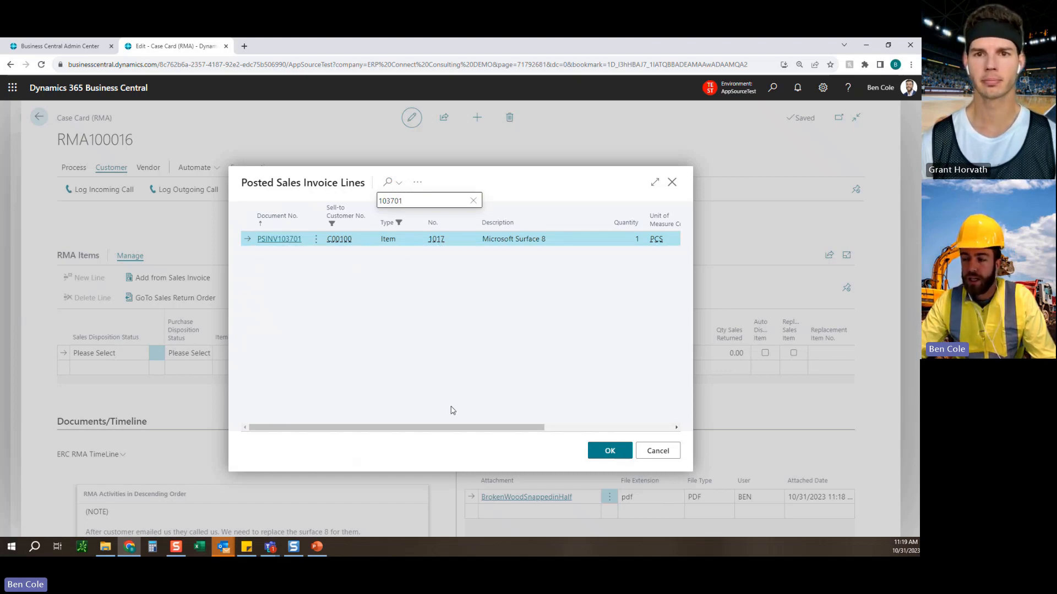
pyautogui.click(610, 450)
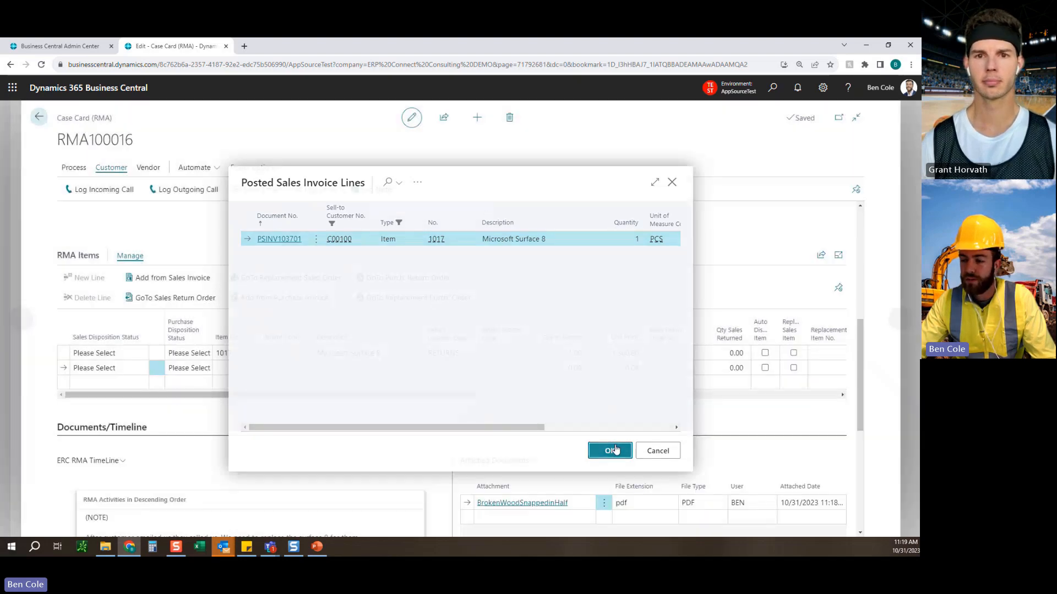
# Set the Microsoft Surface 8 line's return reason code to 2.1BROKEN (Product Broken).
pyautogui.click(66, 355)
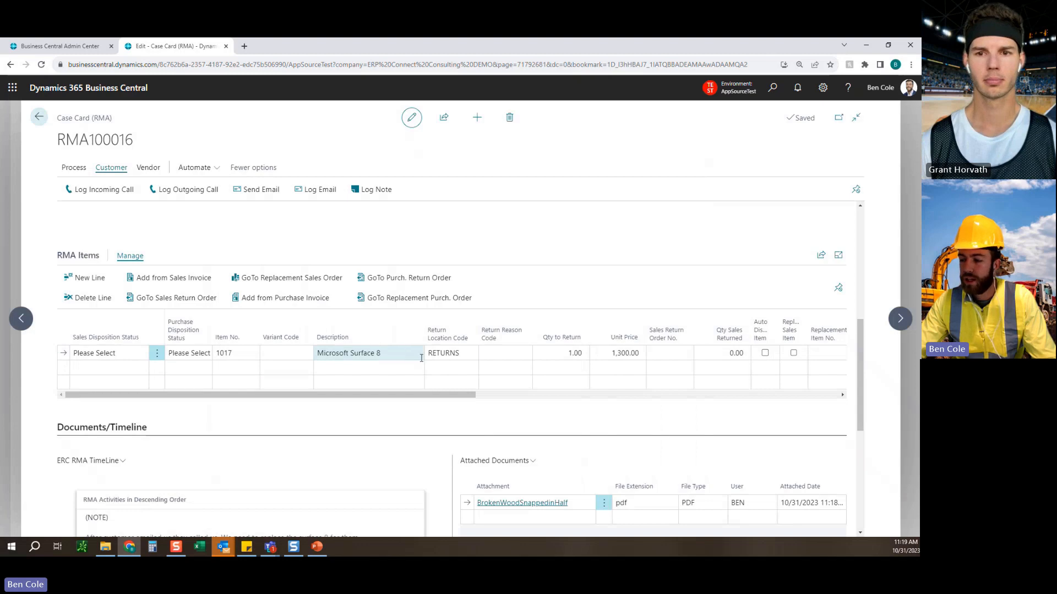
pyautogui.click(445, 357)
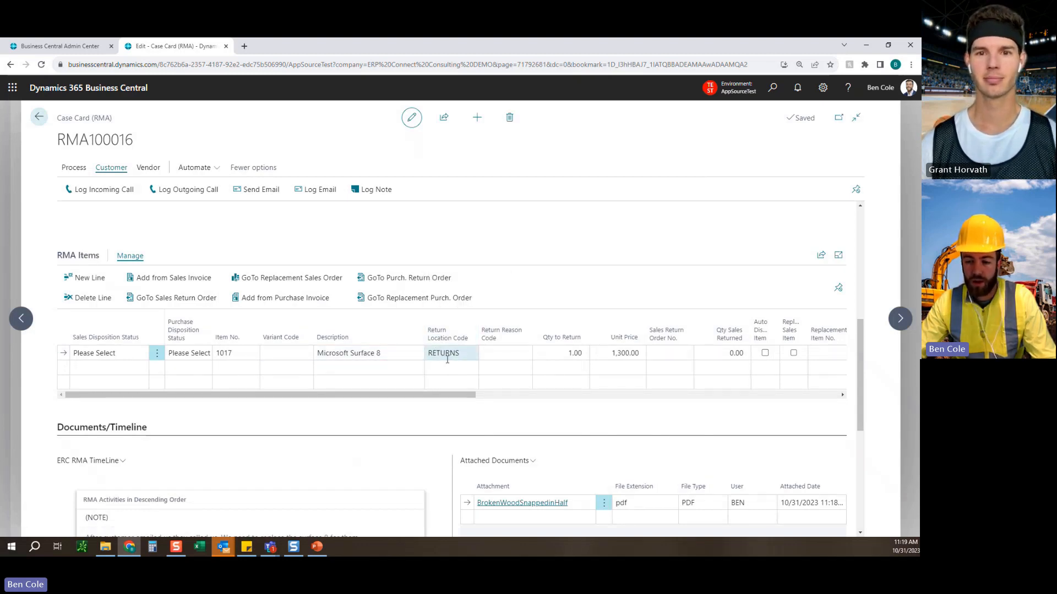
pyautogui.click(503, 353)
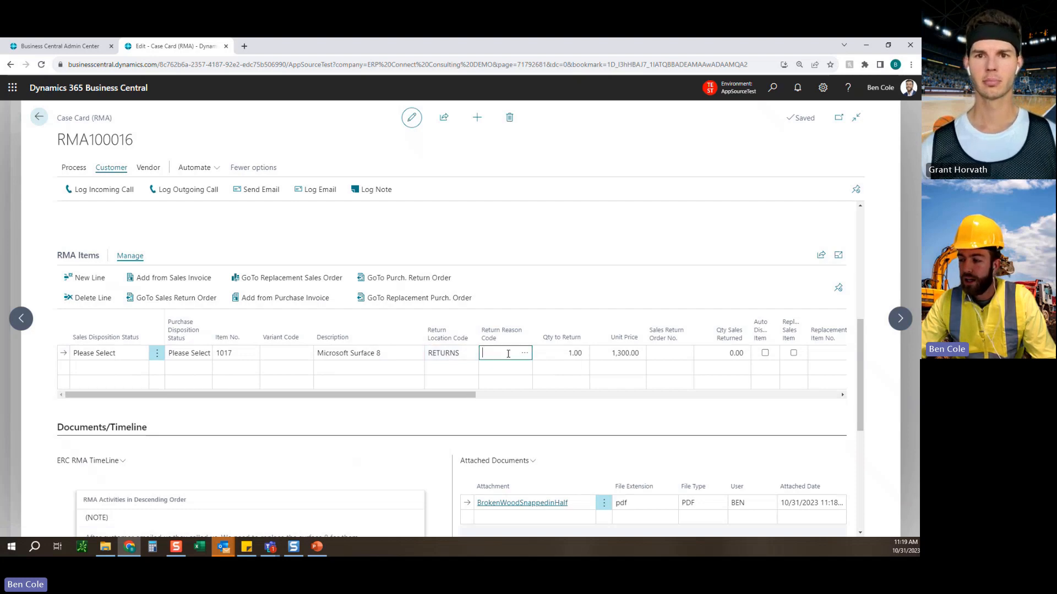
pyautogui.click(523, 355)
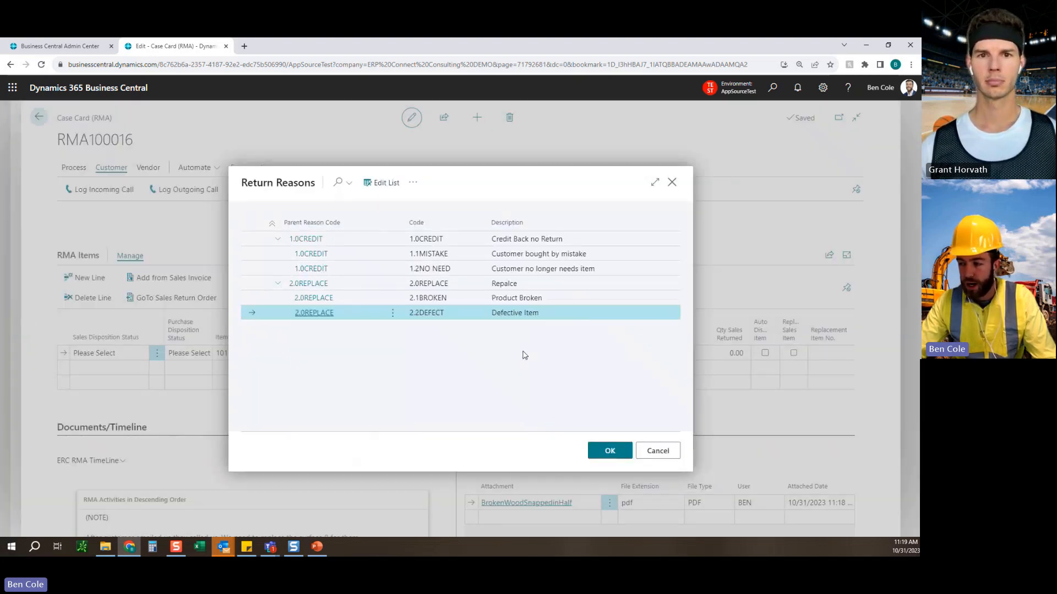
pyautogui.click(272, 223)
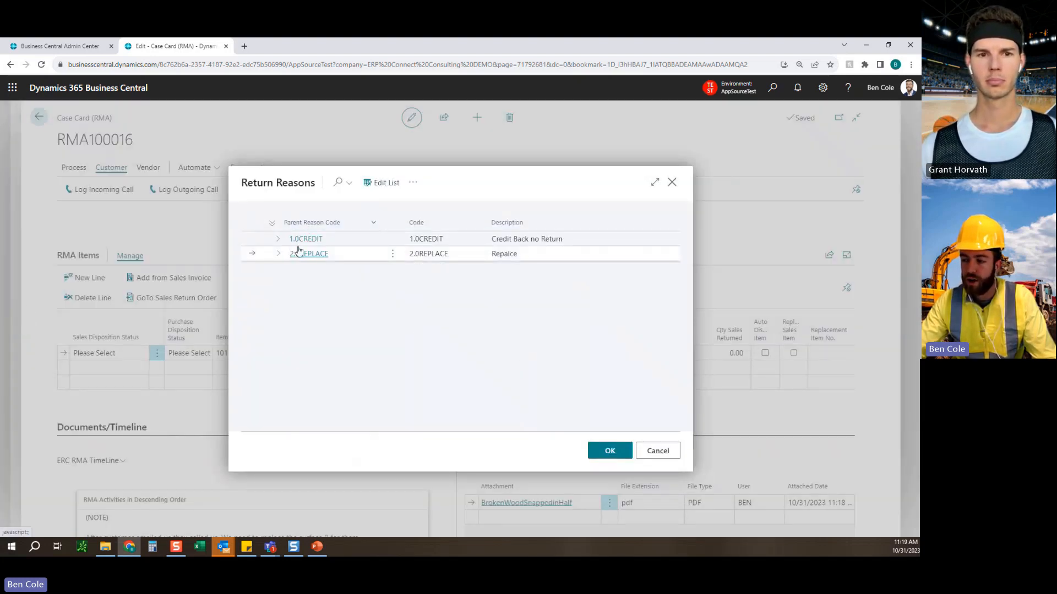
pyautogui.click(271, 225)
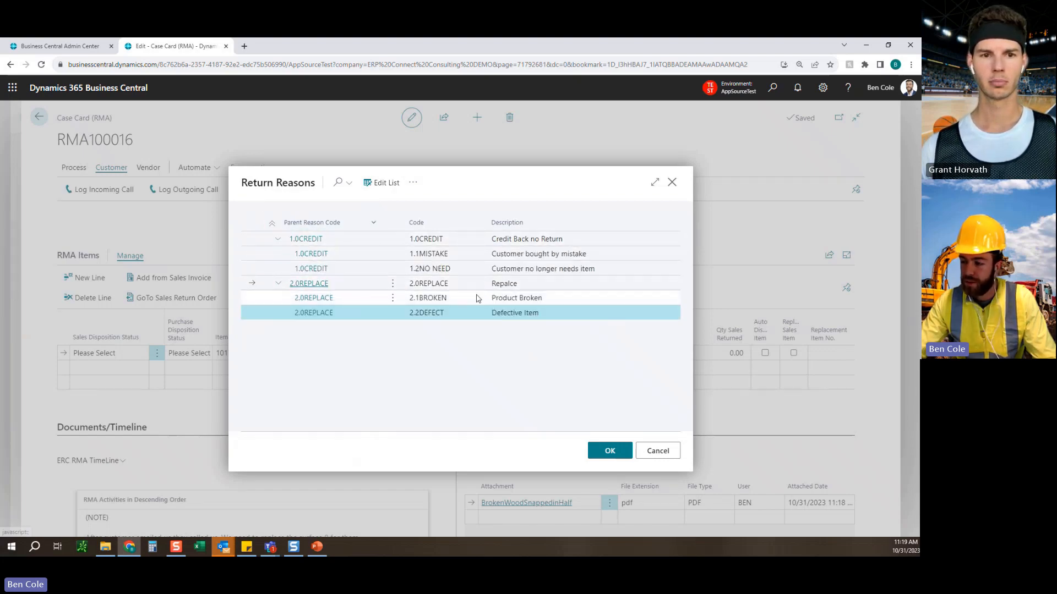
pyautogui.click(450, 301)
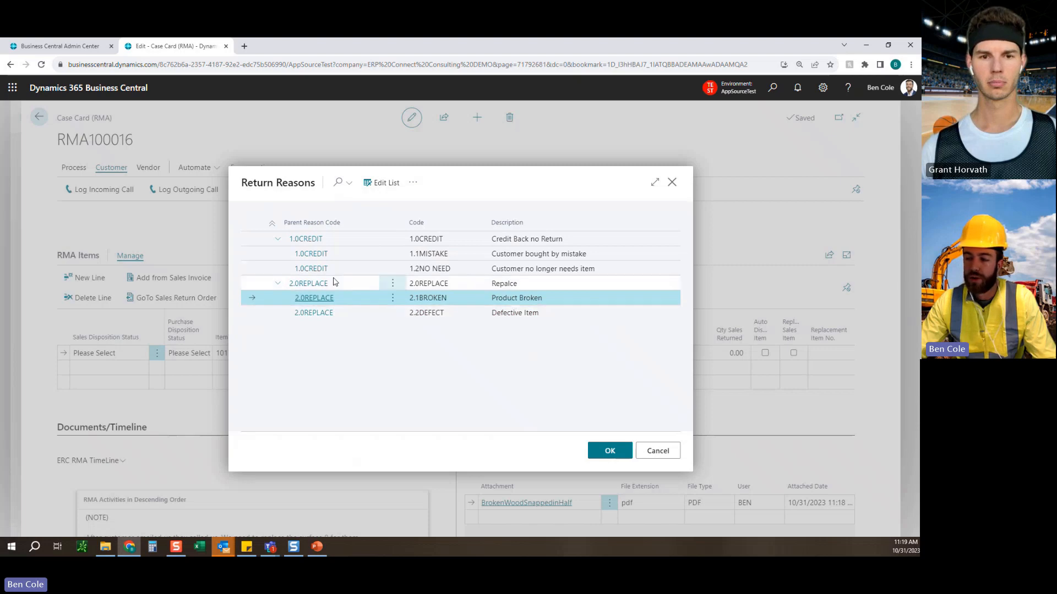
pyautogui.click(607, 449)
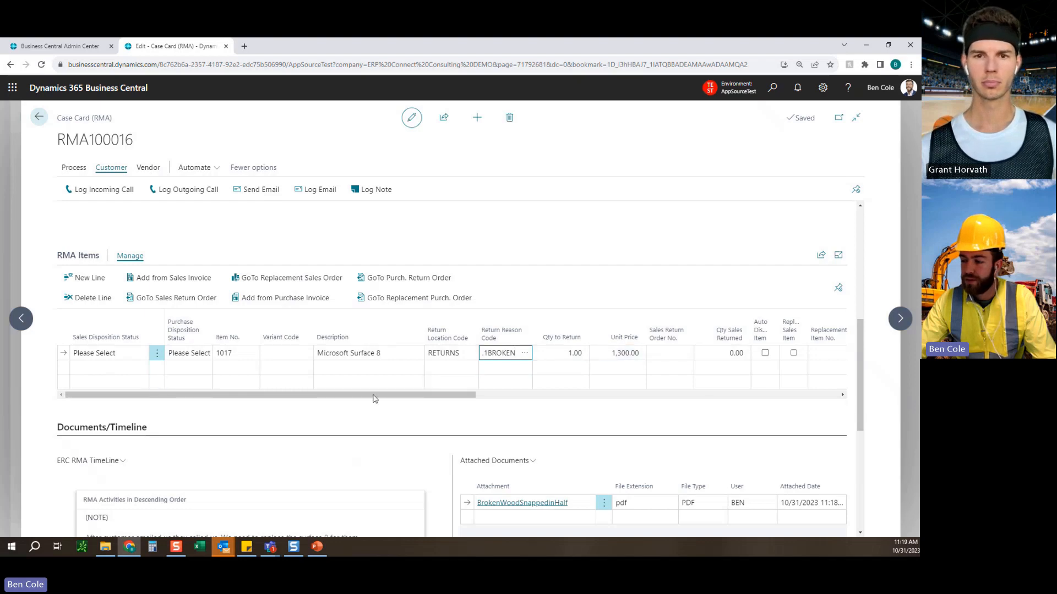
# Enable the auto-disposition item and replacement sales item options on the Microsoft Surface 8 line.
pyautogui.moveTo(397, 396); pyautogui.dragTo(514, 396)
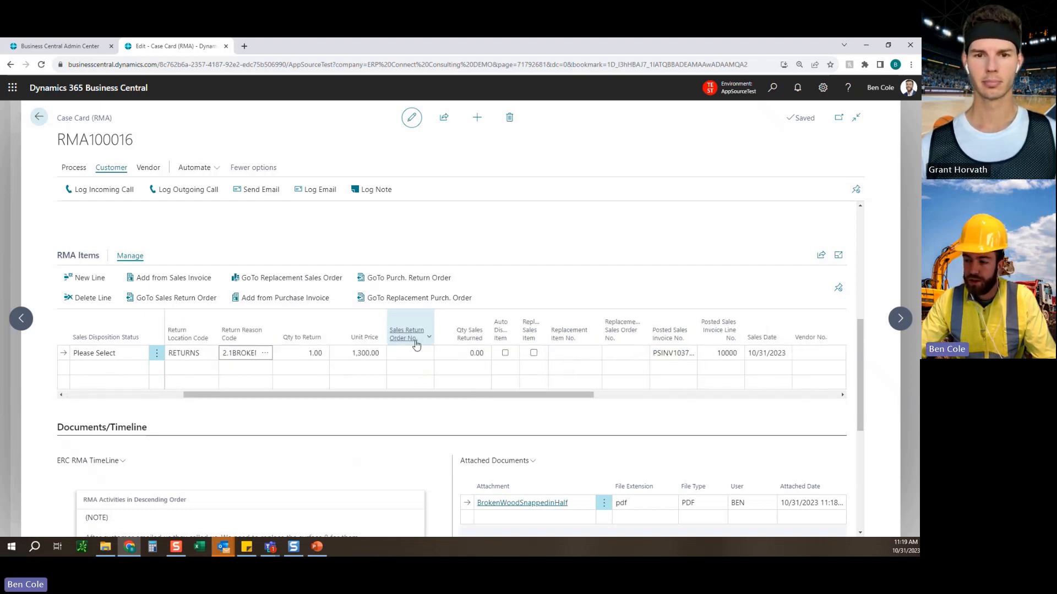
pyautogui.click(73, 168)
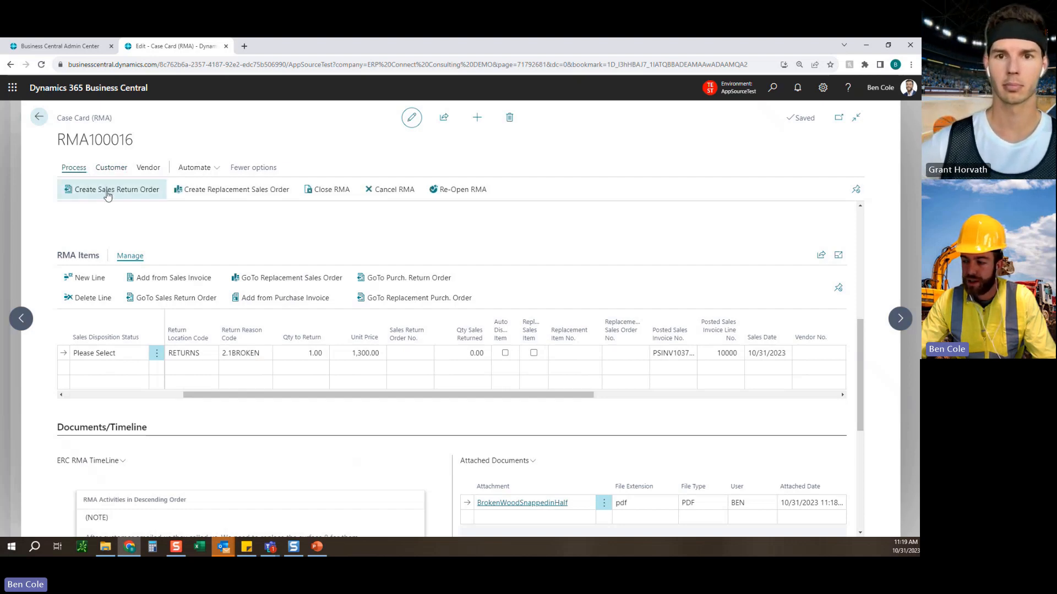
pyautogui.moveTo(465, 397); pyautogui.dragTo(493, 397)
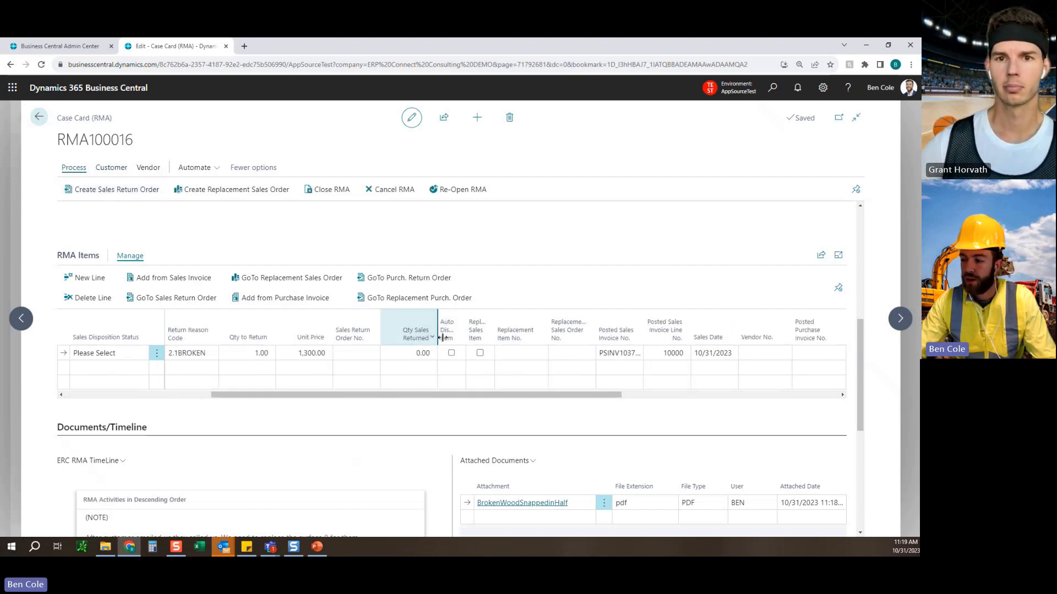
pyautogui.click(452, 353)
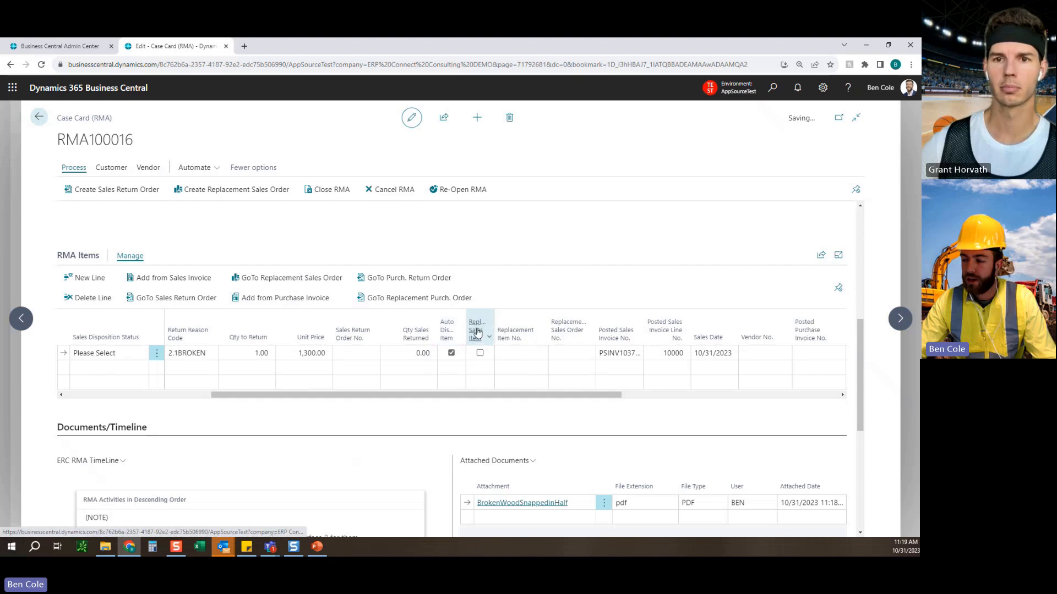
pyautogui.click(480, 352)
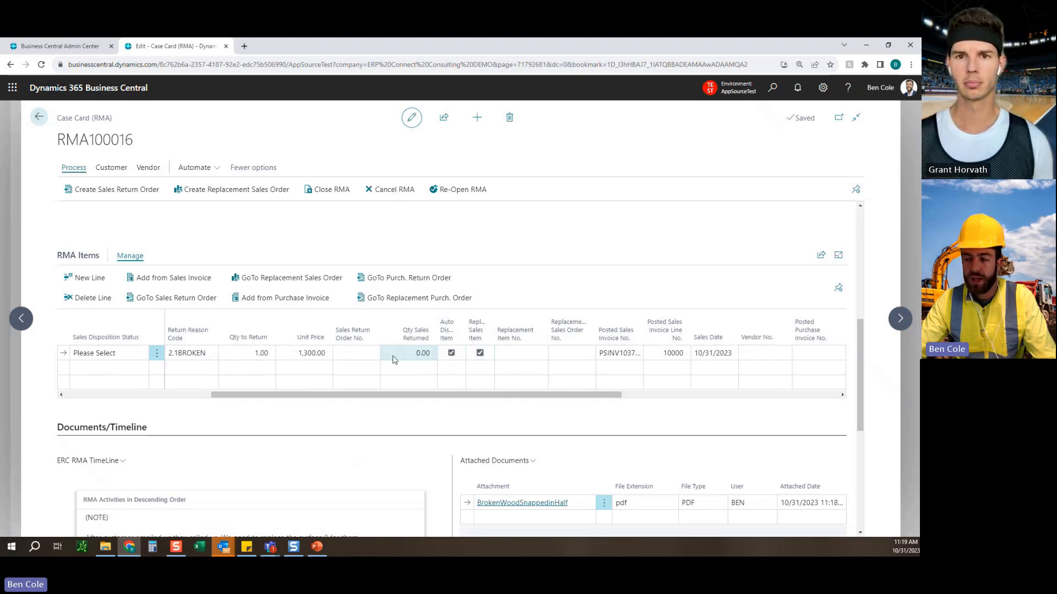
pyautogui.click(452, 353)
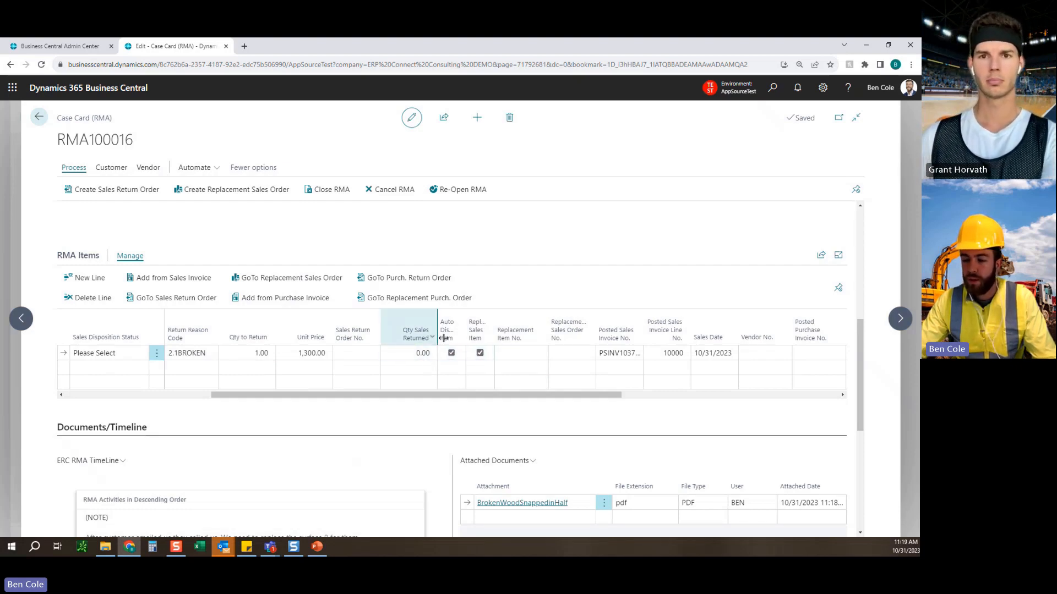
pyautogui.click(451, 353)
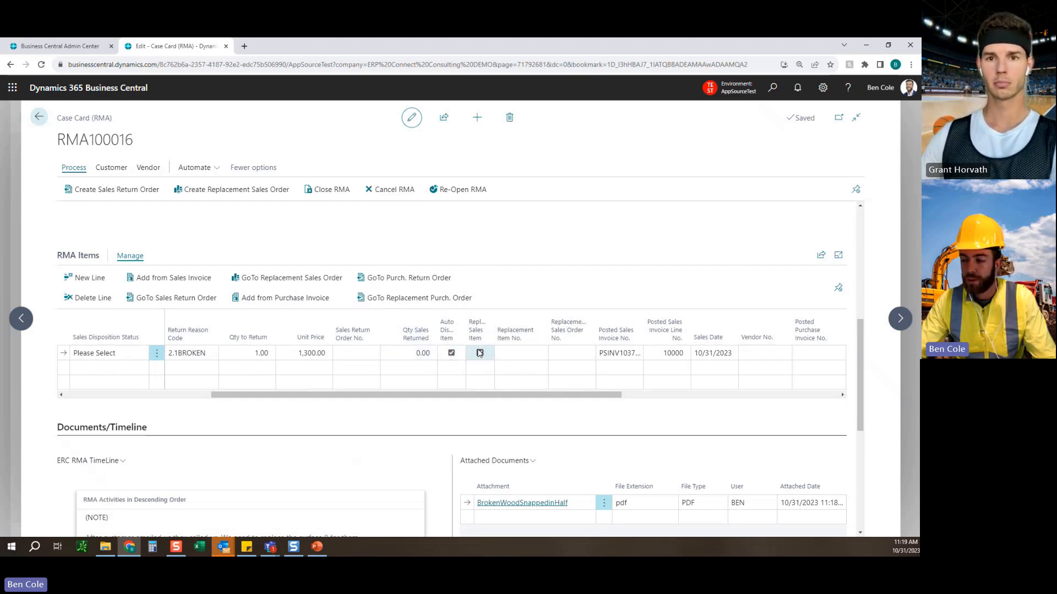
# Examine the Surface 8 line's replacement item, item number, posted sales invoice and purchase return fields across the RMA Items list.
pyautogui.click(541, 354)
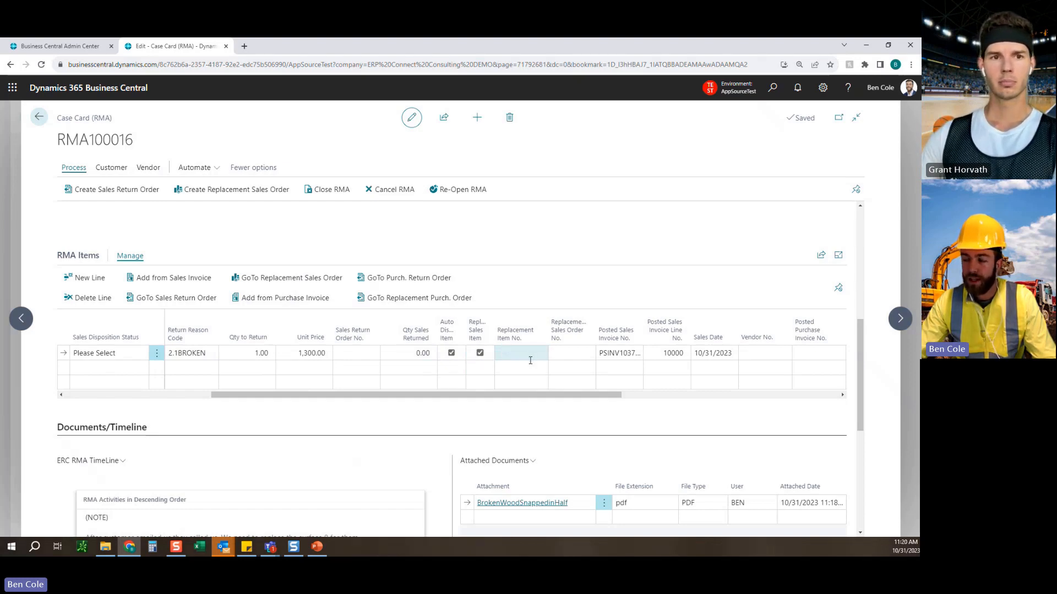
pyautogui.click(199, 394)
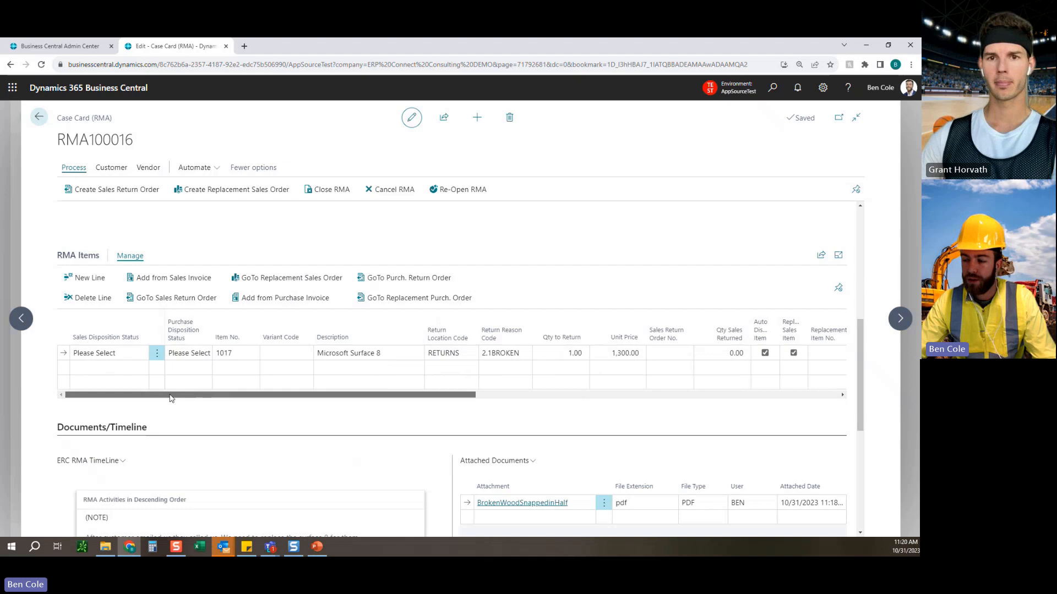
pyautogui.click(225, 354)
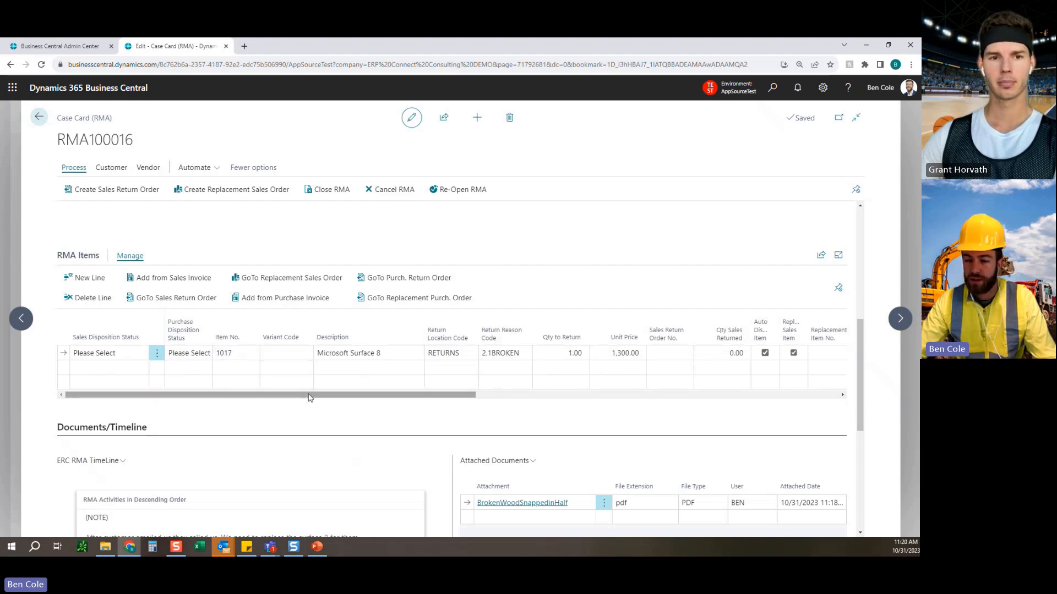
pyautogui.moveTo(306, 395); pyautogui.dragTo(454, 395)
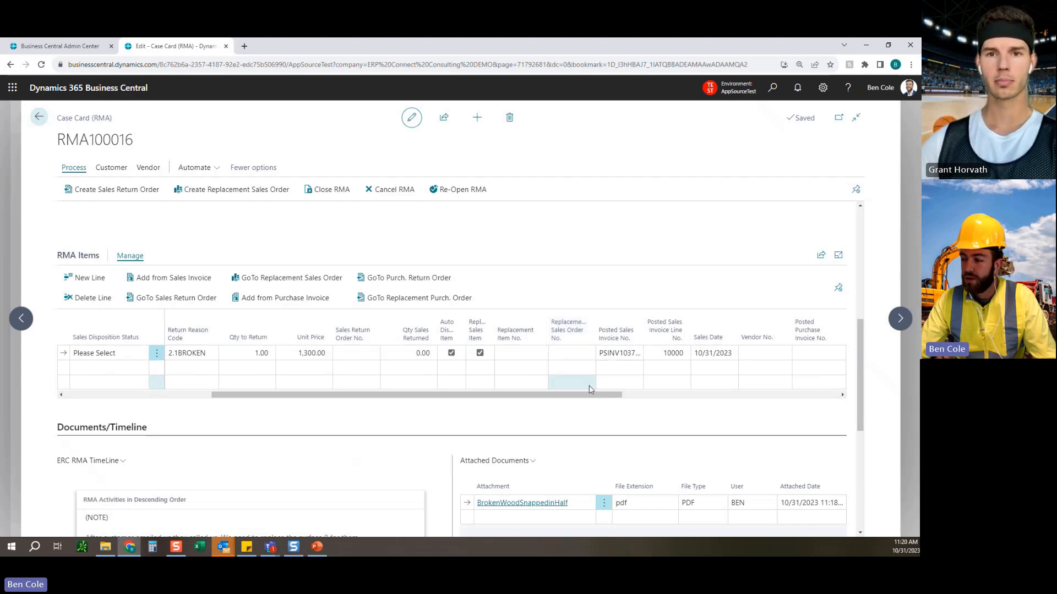
pyautogui.moveTo(589, 395); pyautogui.dragTo(814, 394)
pyautogui.click(355, 353)
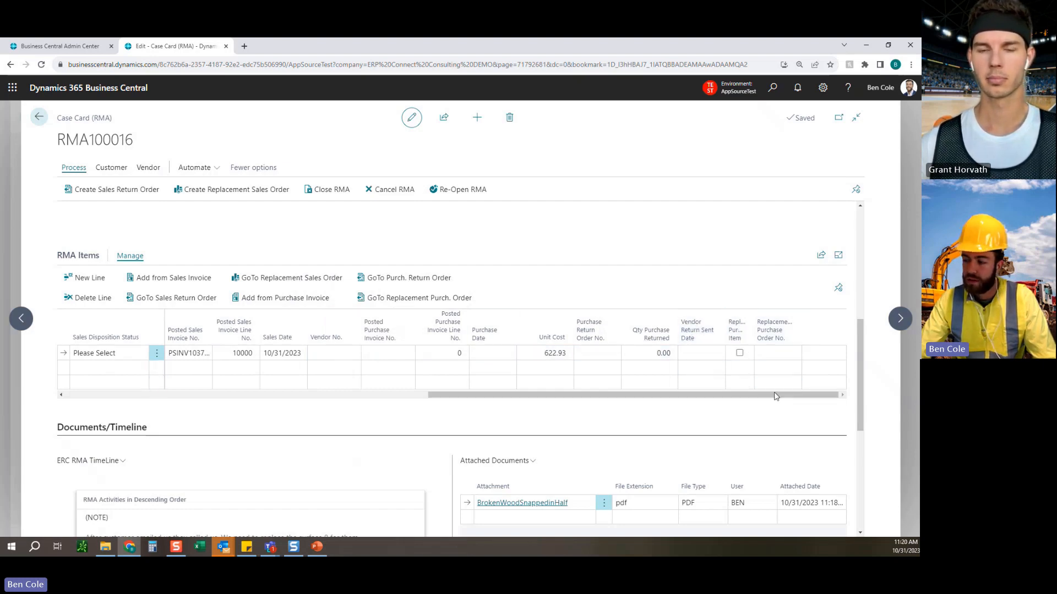
pyautogui.moveTo(775, 396); pyautogui.dragTo(280, 387)
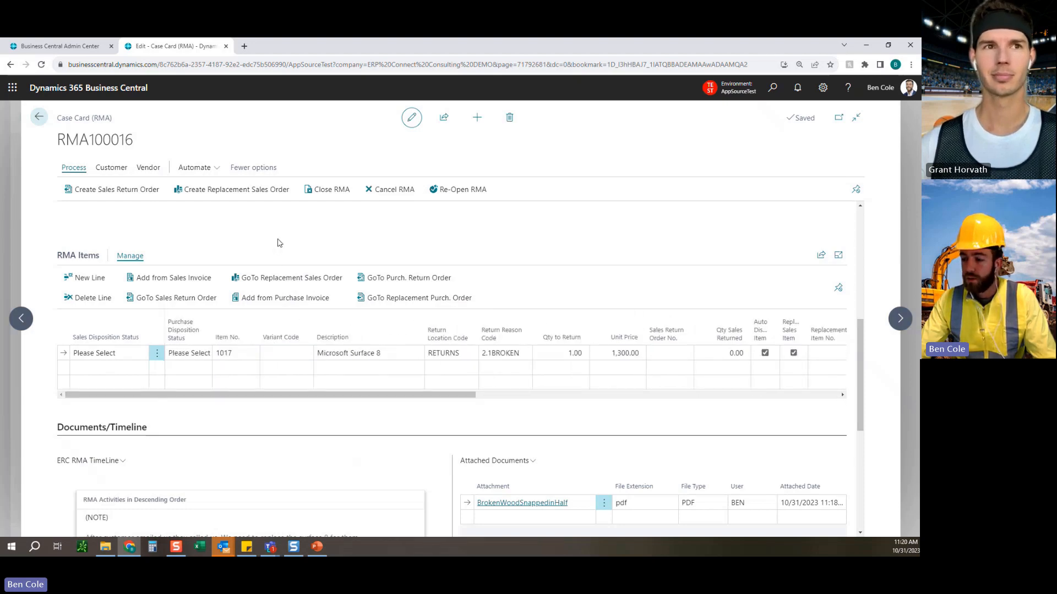
# Create a sales return order for the case's RMA item and bring its Sales Return Order No. into view.
pyautogui.click(126, 190)
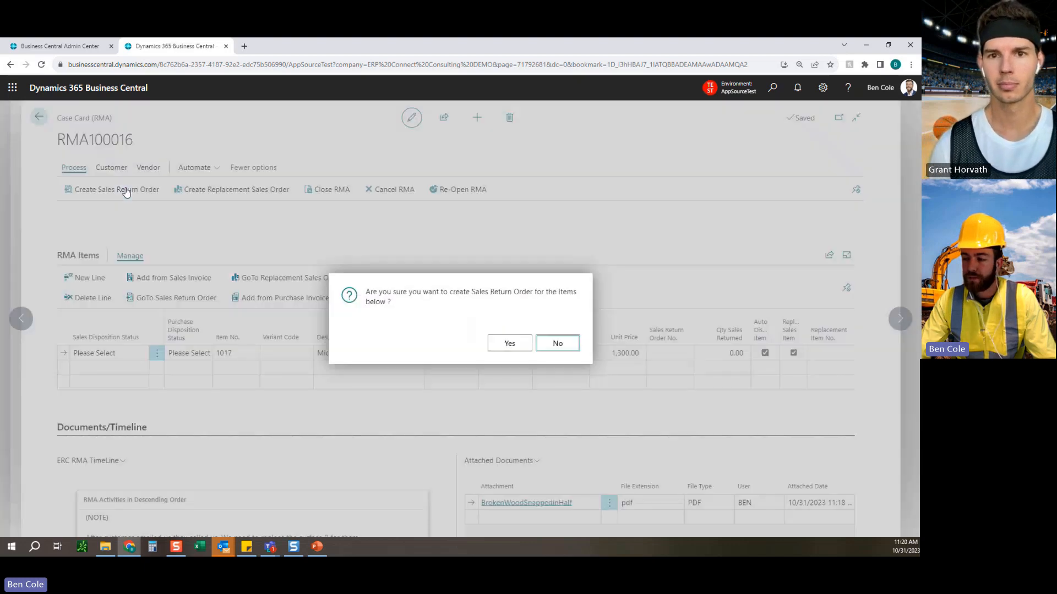
pyautogui.click(509, 344)
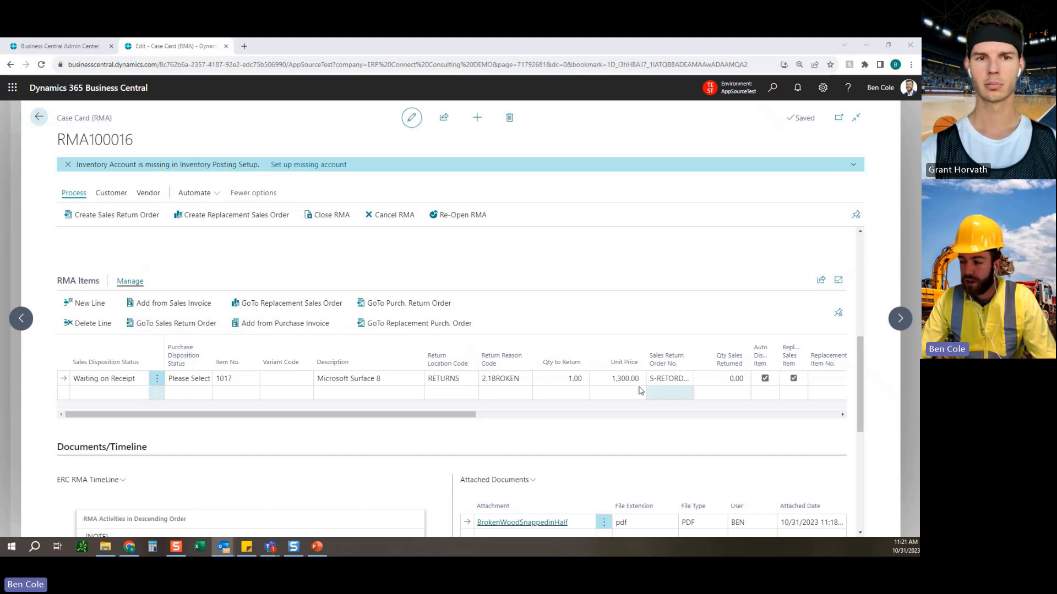
pyautogui.moveTo(466, 416); pyautogui.dragTo(534, 416)
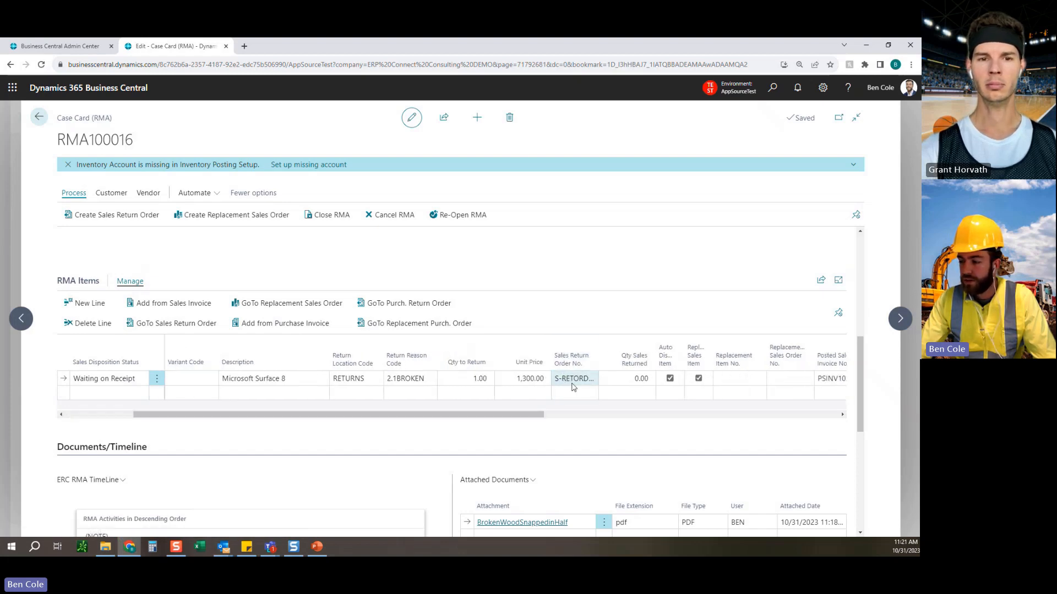
# Open the sales return order linked to the Microsoft Surface 8 line and review its header and lines.
pyautogui.moveTo(542, 414); pyautogui.dragTo(339, 422)
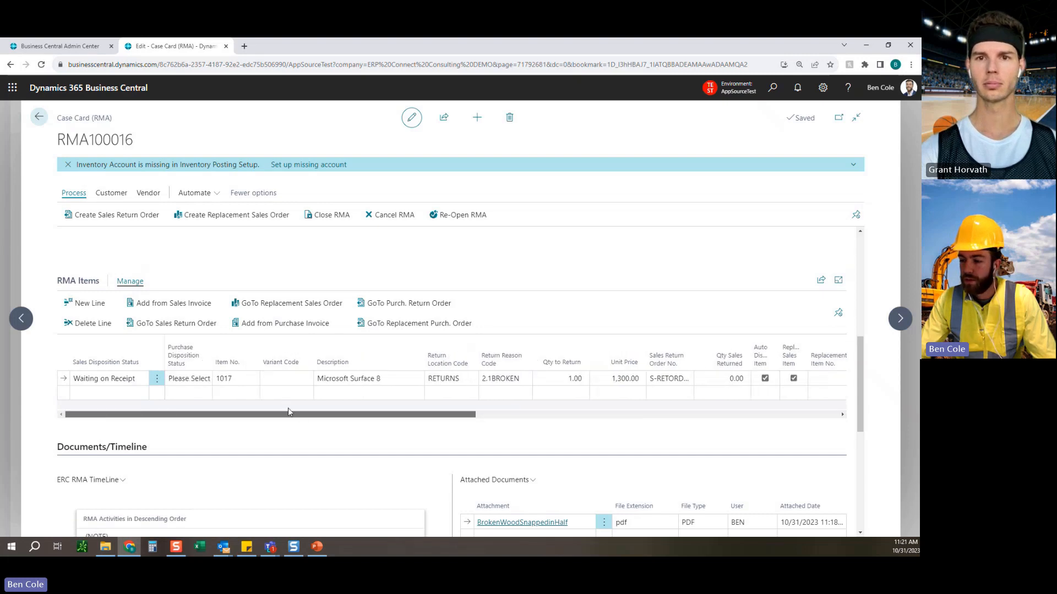
pyautogui.click(176, 324)
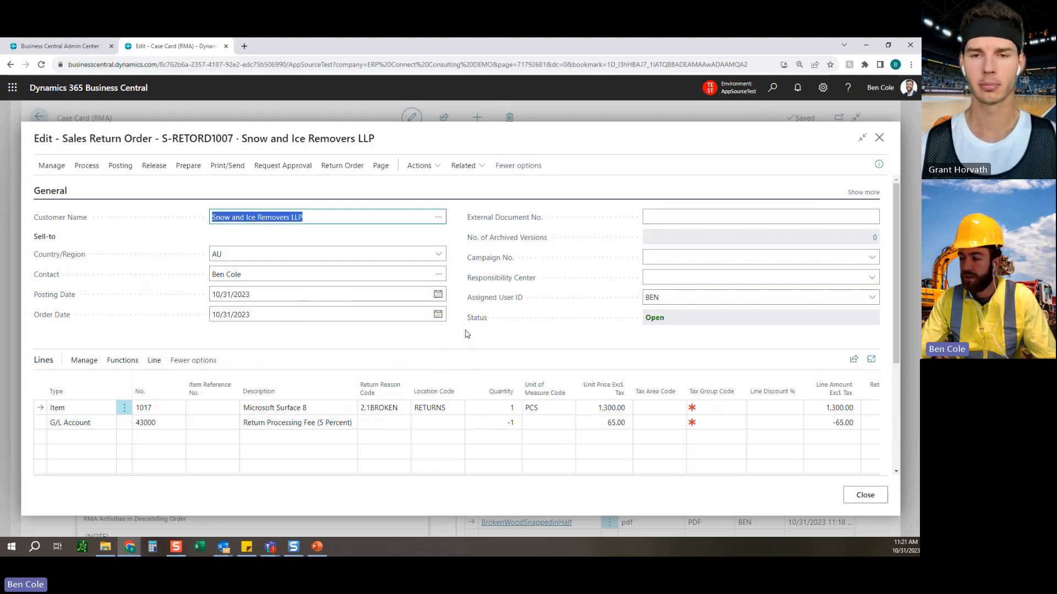
pyautogui.scroll(-5, 462, 358)
pyautogui.scroll(5, 455, 396)
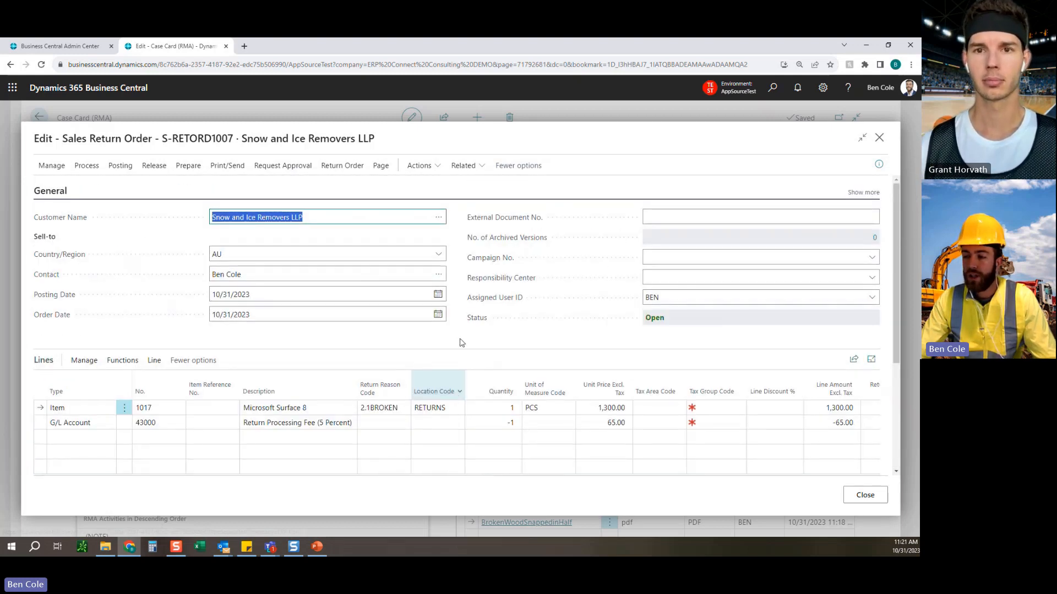
# Post the sales return order with the Receive option, confirm auto-disposal of item 1017, and return to the order.
pyautogui.click(117, 167)
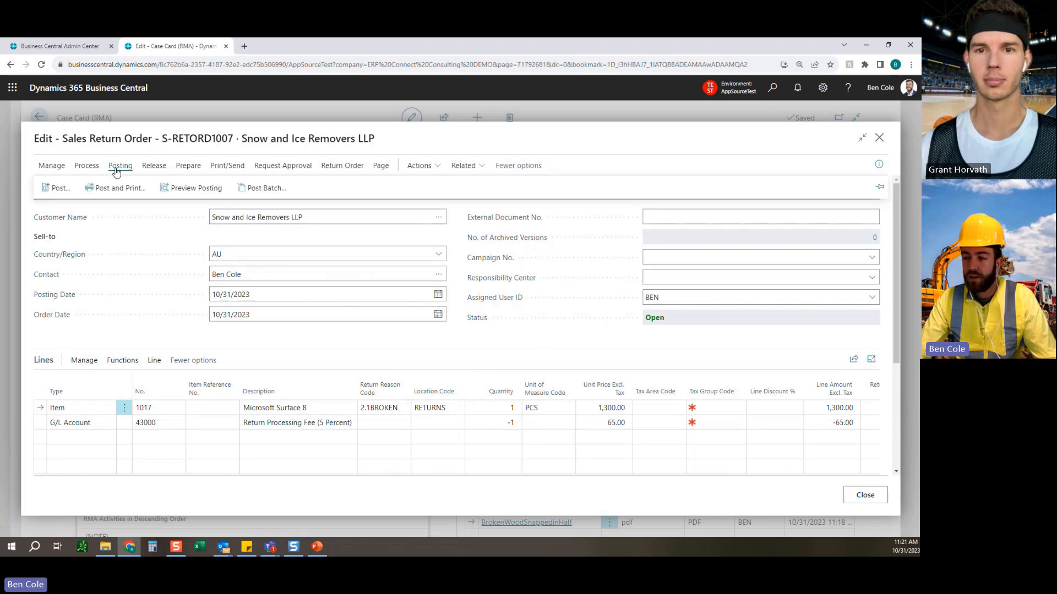
pyautogui.click(57, 188)
pyautogui.click(384, 289)
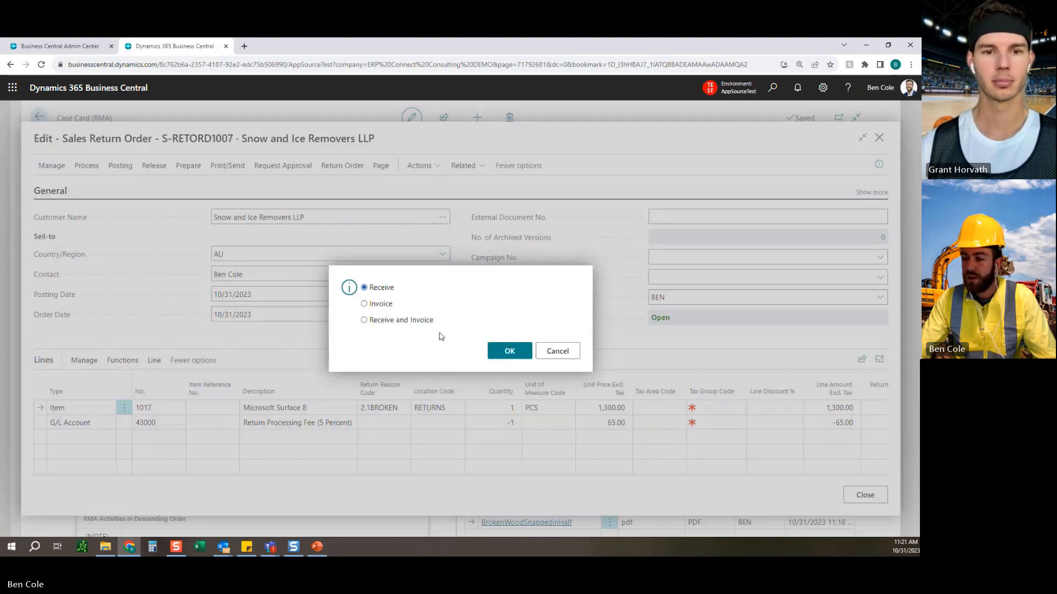
pyautogui.click(511, 351)
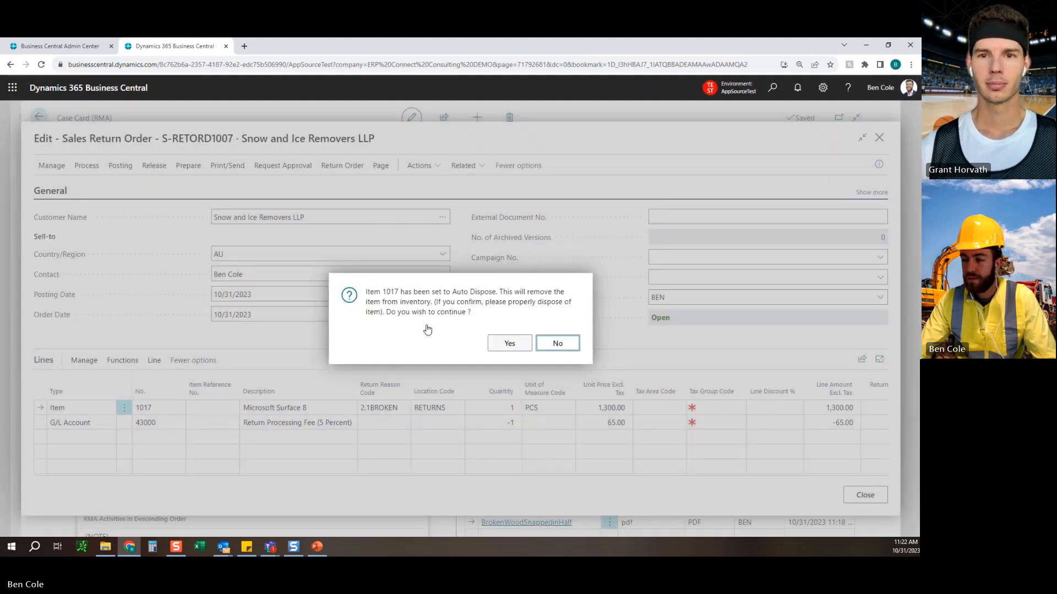
pyautogui.moveTo(373, 296); pyautogui.dragTo(495, 297)
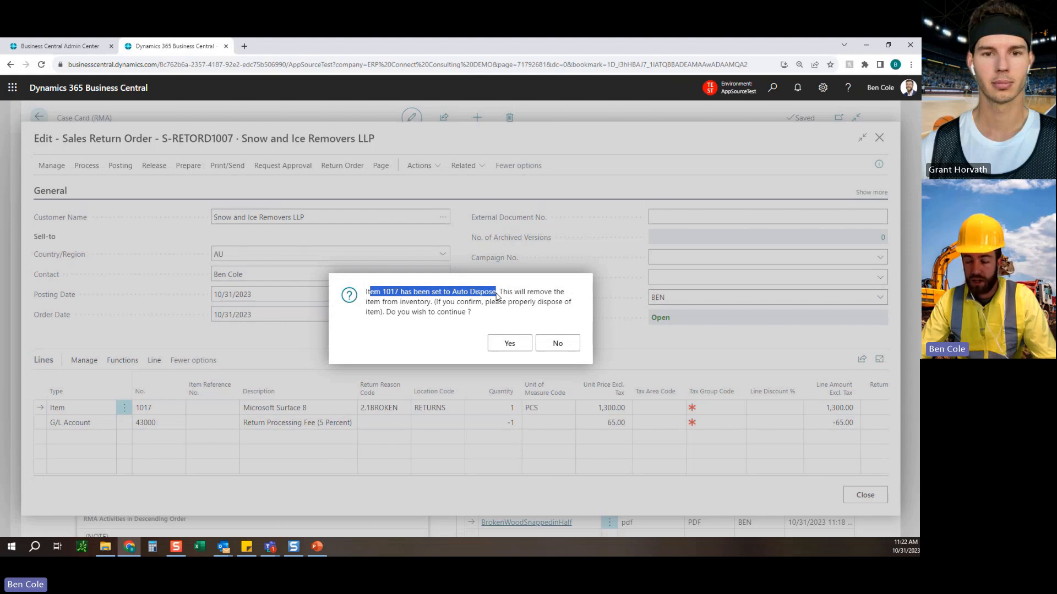
pyautogui.click(499, 296)
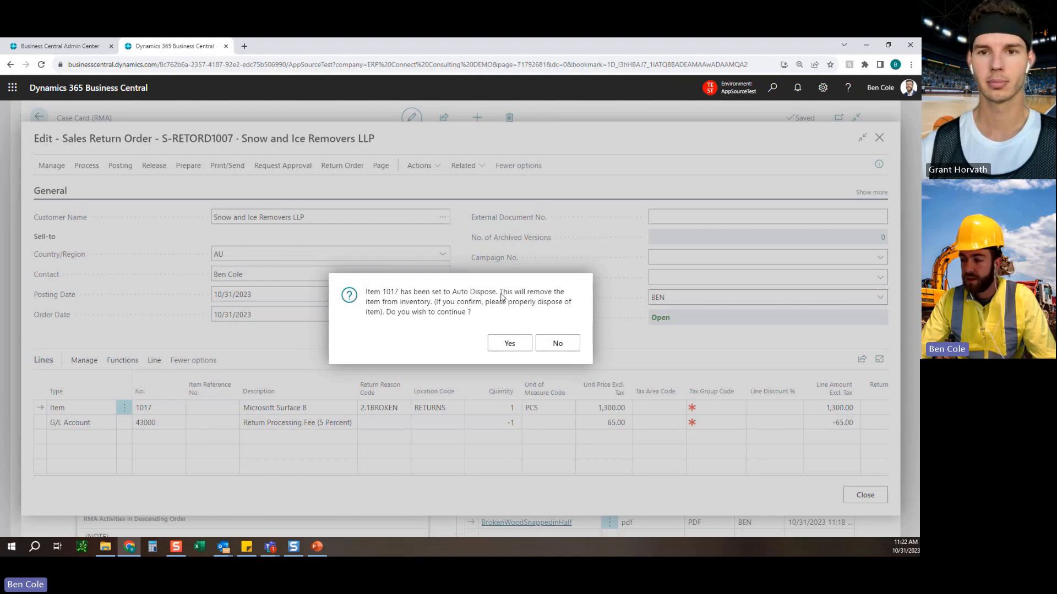
pyautogui.moveTo(498, 296); pyautogui.dragTo(507, 336)
pyautogui.click(510, 343)
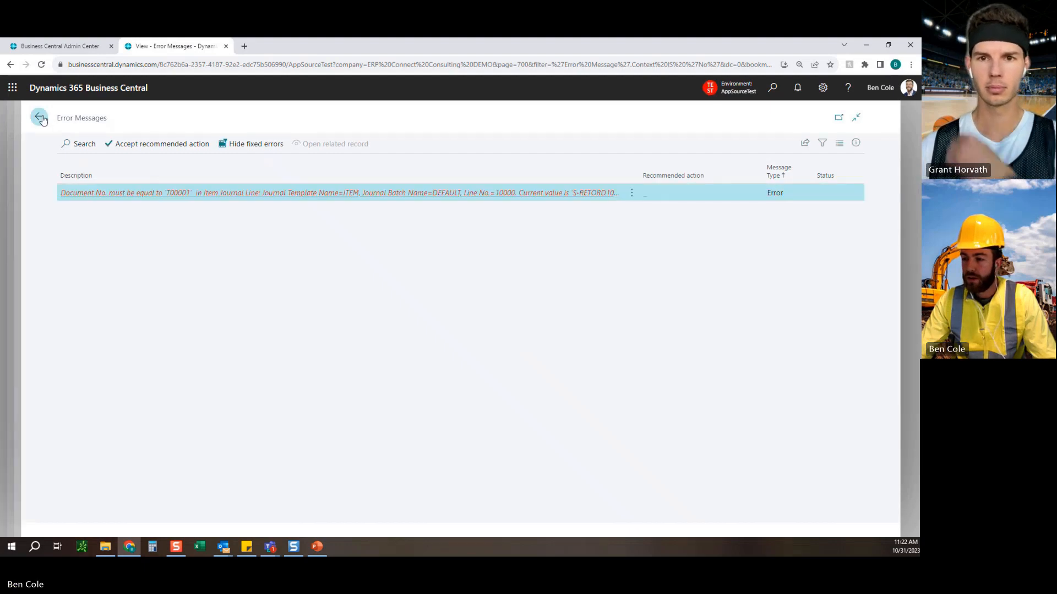
pyautogui.click(40, 118)
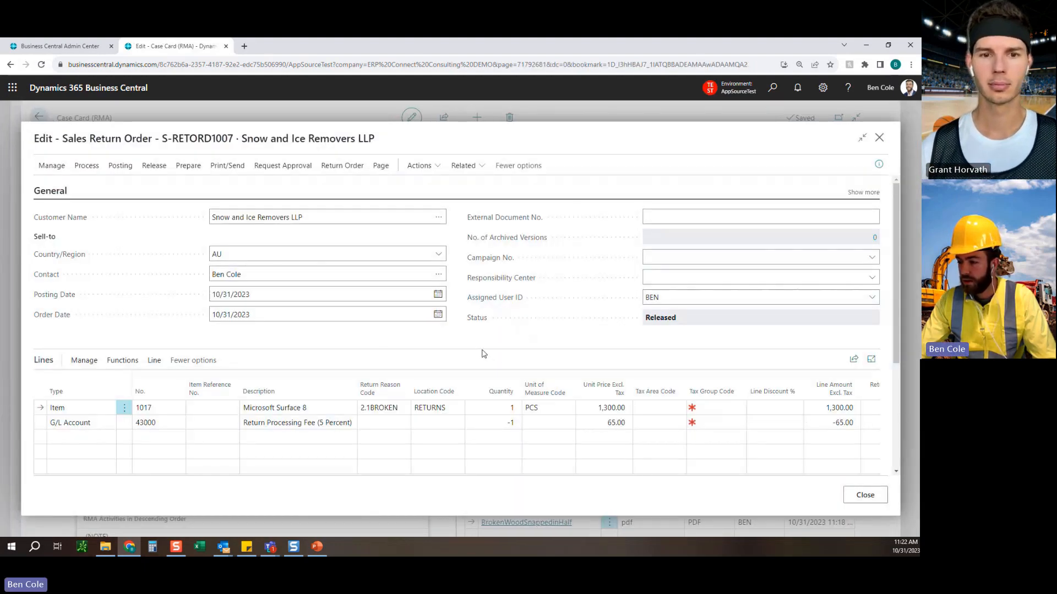
pyautogui.scroll(-3, 462, 345)
pyautogui.scroll(3, 361, 332)
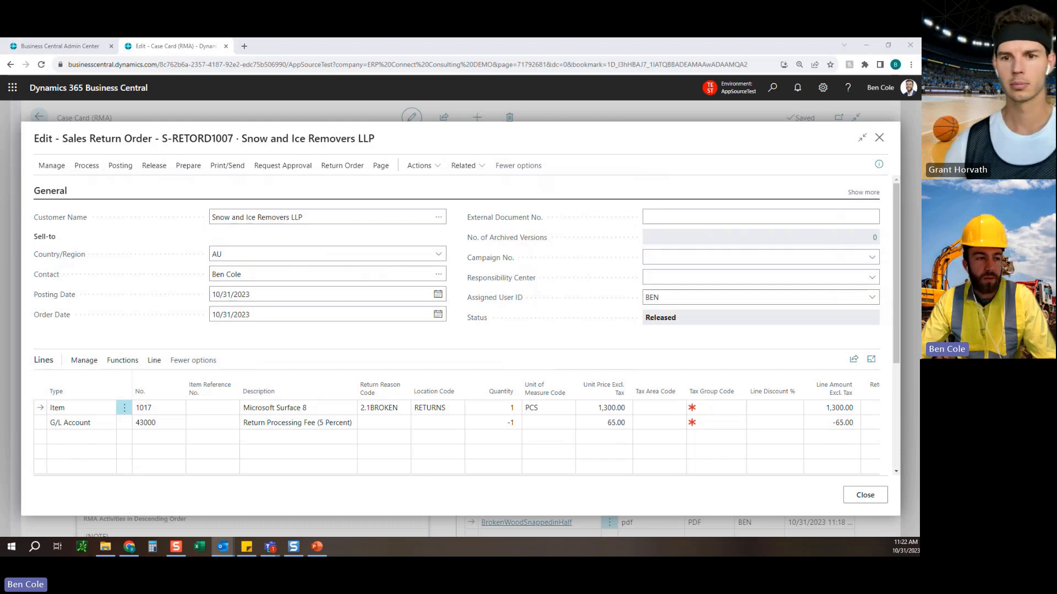
# Switch to the Outlook email telling the customer that the RMA has been received, read its text, and close it.
pyautogui.moveTo(0, 134); pyautogui.dragTo(317, 96)
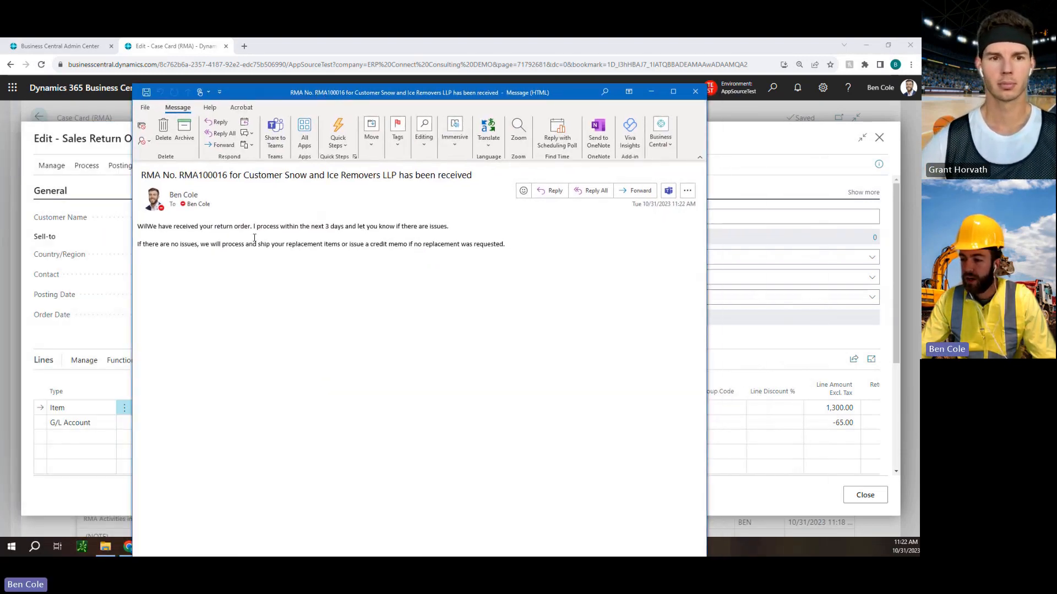
pyautogui.moveTo(164, 226); pyautogui.dragTo(454, 228)
pyautogui.moveTo(143, 244); pyautogui.dragTo(485, 244)
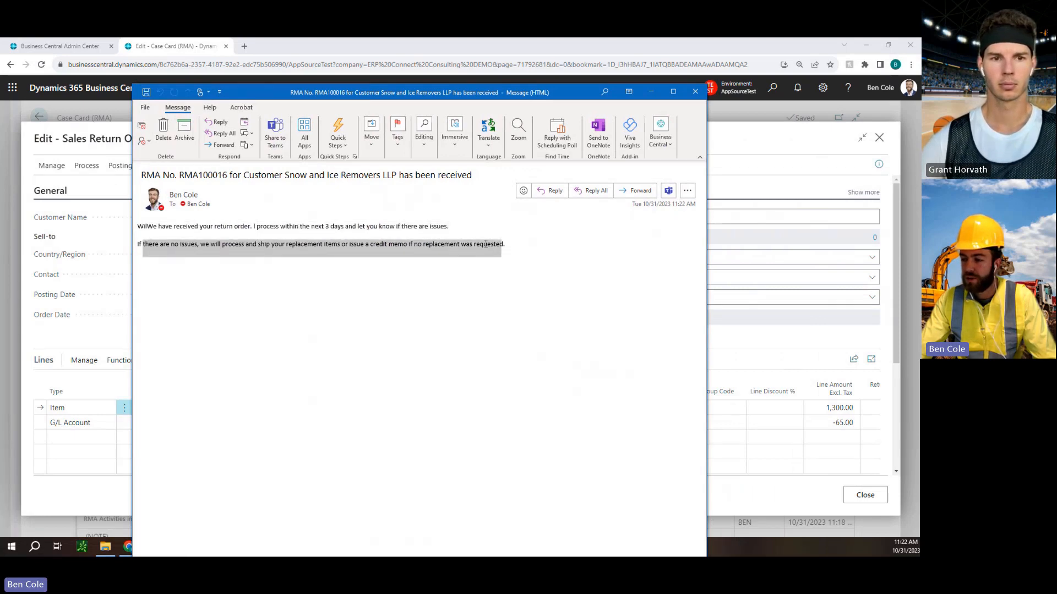
pyautogui.click(392, 247)
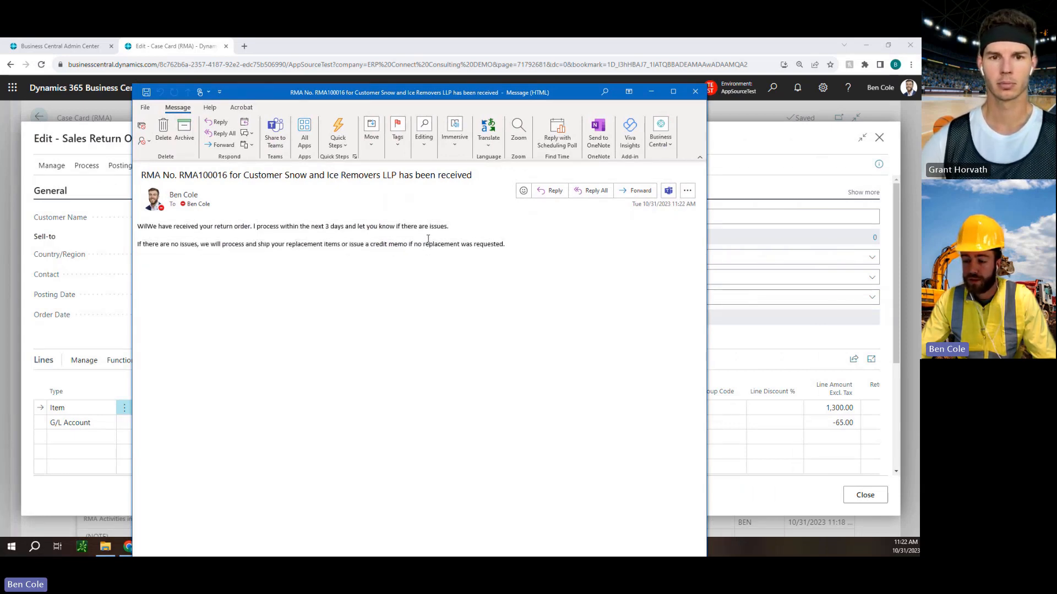
pyautogui.click(695, 92)
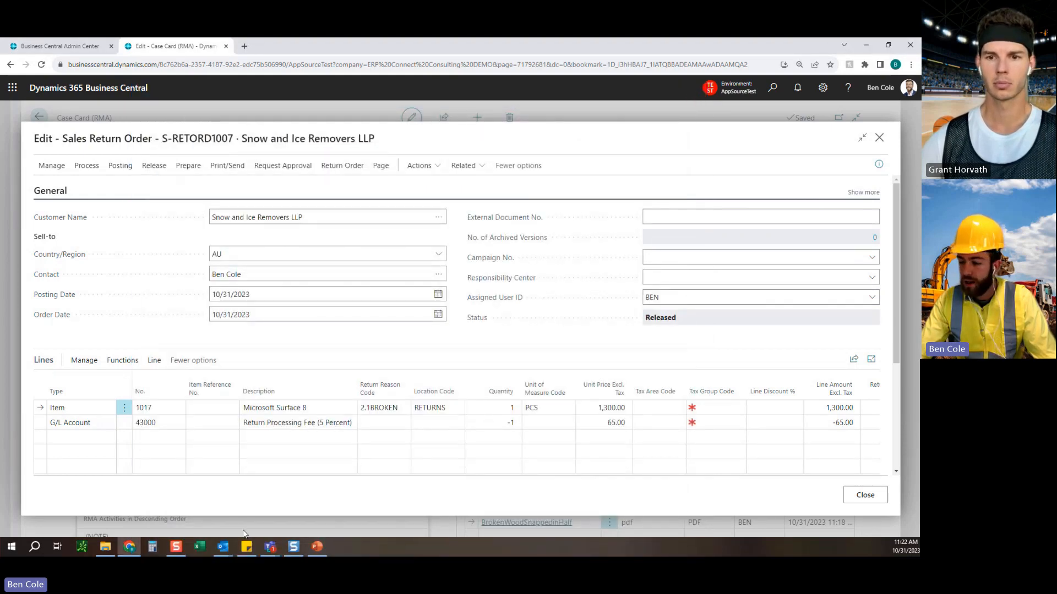
# Open the internal Outlook notification for the received RMA and read its message and case details.
pyautogui.click(222, 546)
pyautogui.click(182, 511)
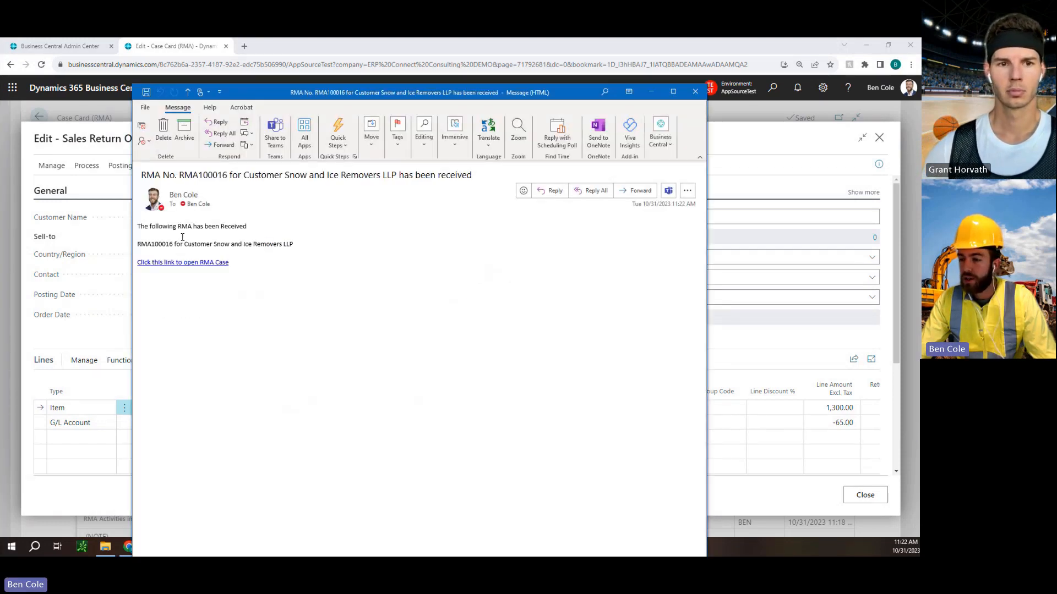
pyautogui.moveTo(138, 226); pyautogui.dragTo(242, 248)
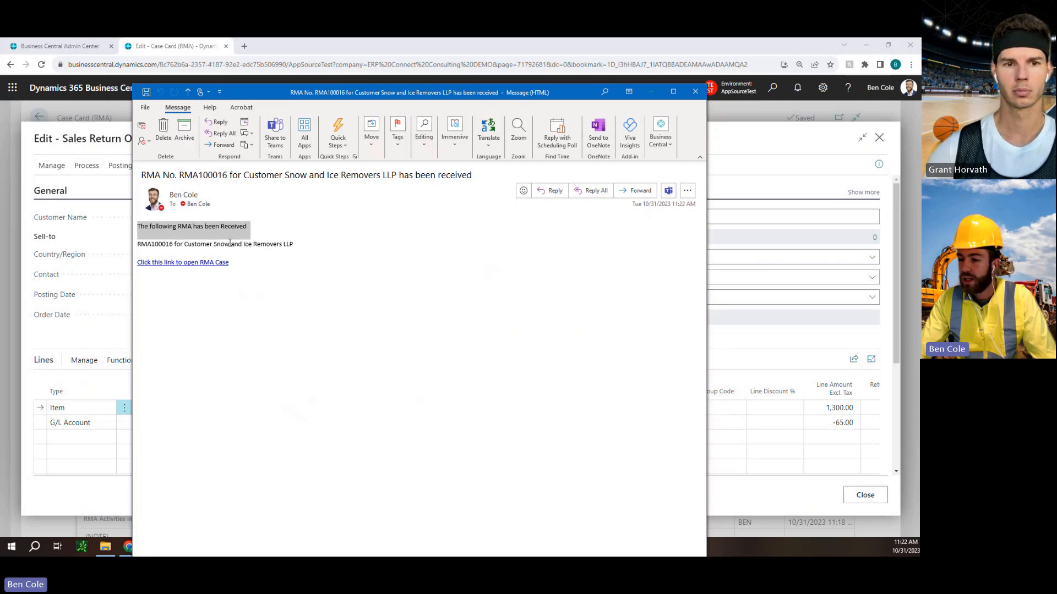
pyautogui.click(185, 241)
pyautogui.moveTo(145, 230); pyautogui.dragTo(221, 227)
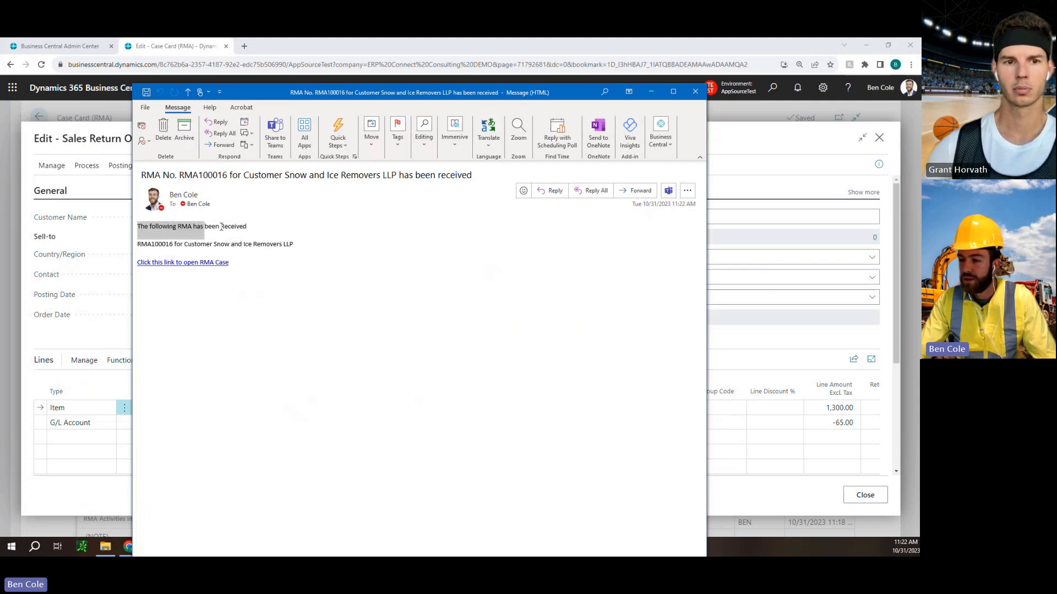
pyautogui.moveTo(139, 244); pyautogui.dragTo(283, 245)
# Follow the email's link to the RMA case in Business Central and examine its status, description and item disposition status.
pyautogui.click(206, 266)
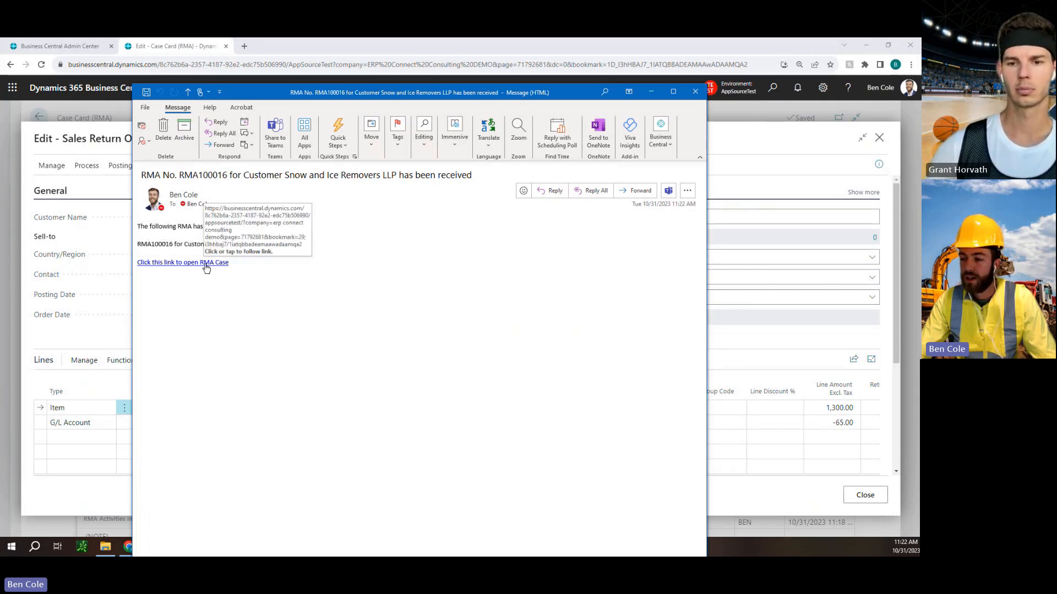
pyautogui.click(207, 267)
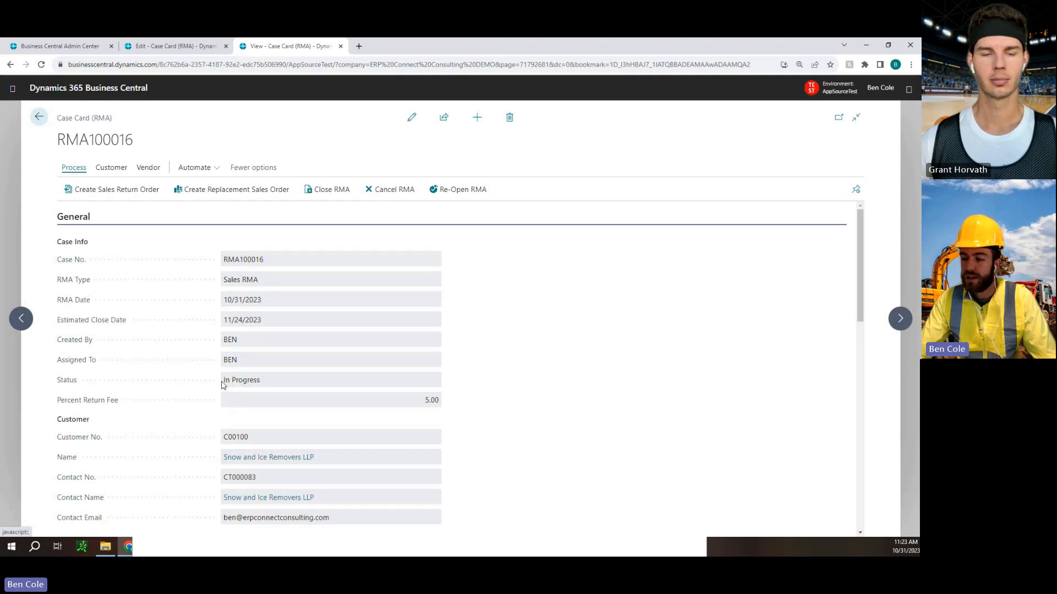
pyautogui.moveTo(222, 381); pyautogui.dragTo(266, 381)
pyautogui.click(266, 380)
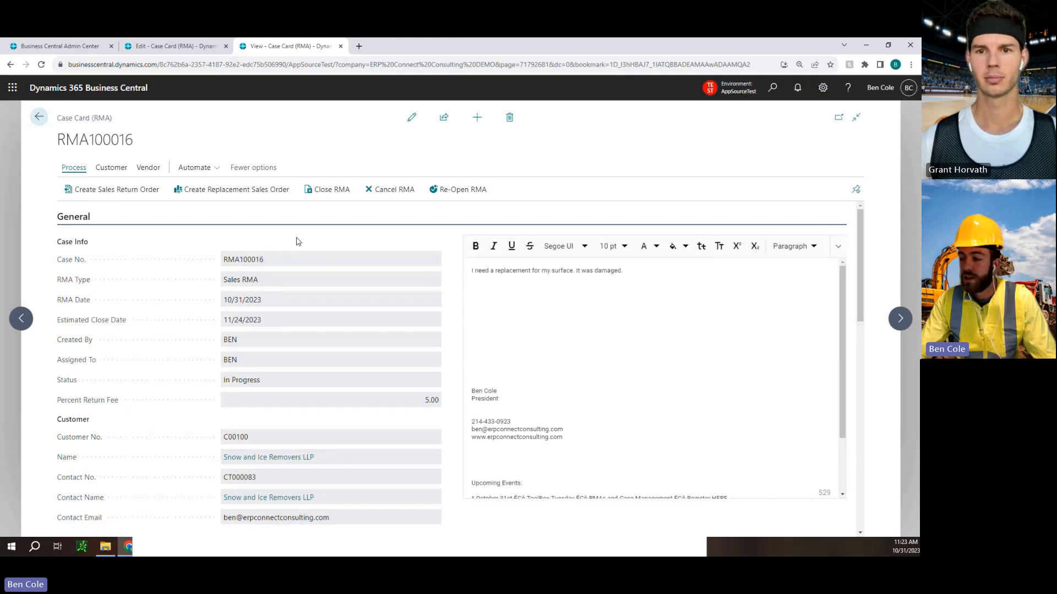
pyautogui.moveTo(518, 274); pyautogui.dragTo(596, 272)
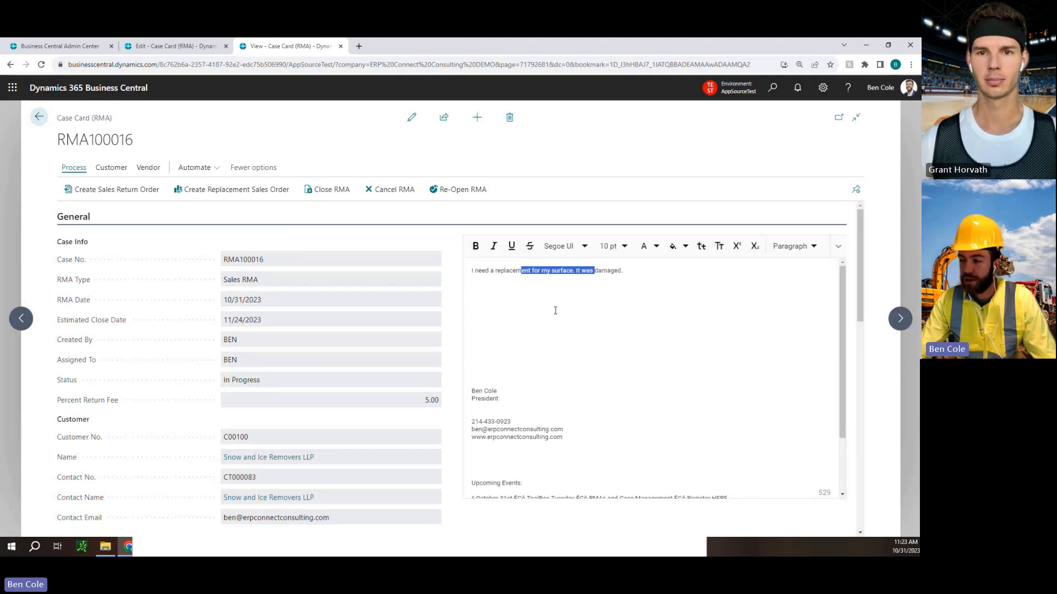
pyautogui.click(555, 309)
pyautogui.scroll(-3, 447, 309)
pyautogui.scroll(-1, 447, 310)
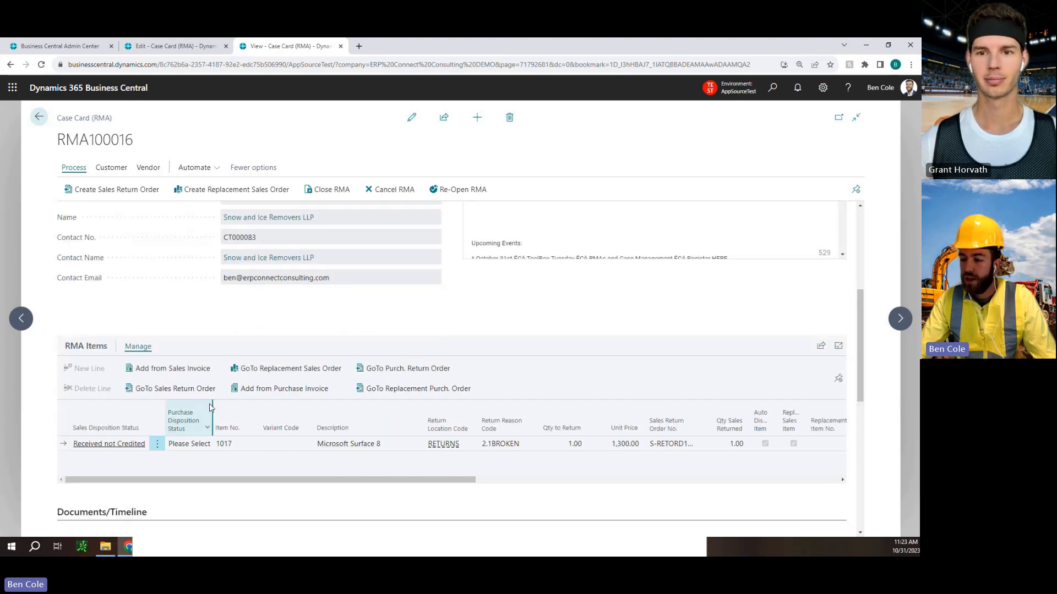
pyautogui.moveTo(76, 445); pyautogui.dragTo(134, 444)
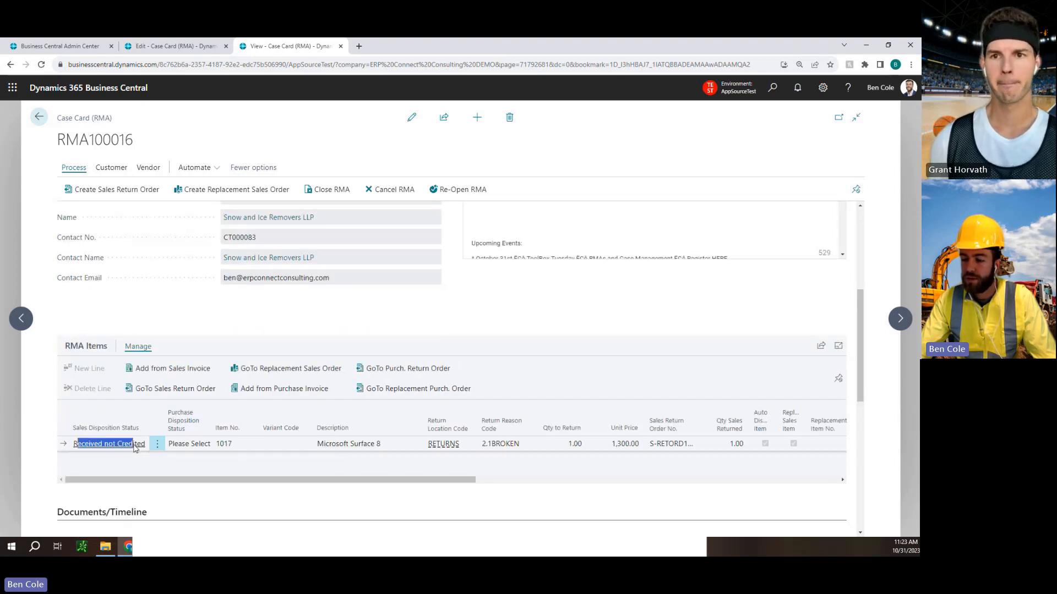
pyautogui.click(138, 445)
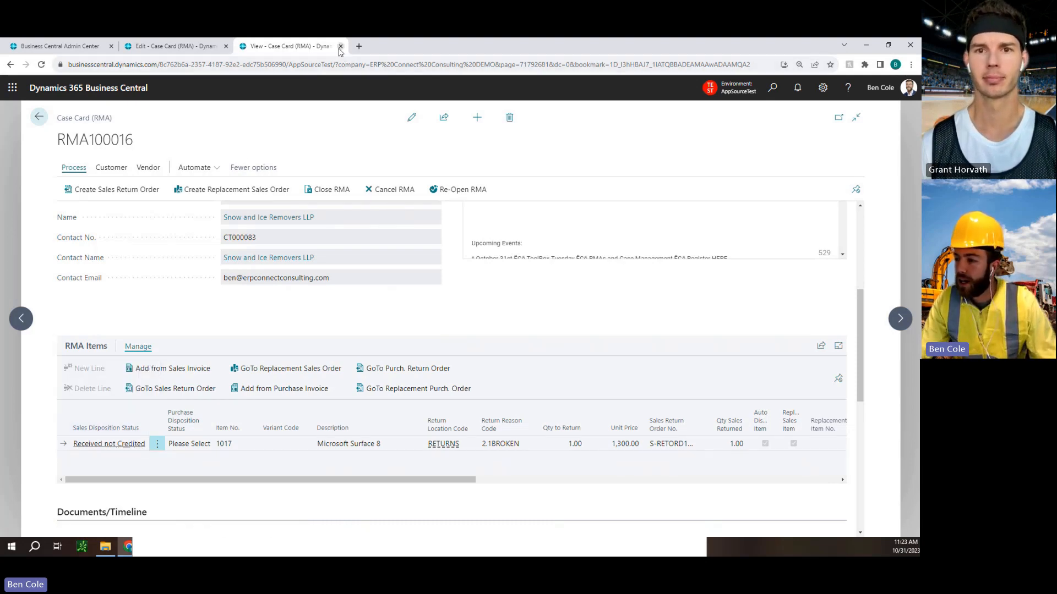
# Close the duplicate case tab and the sales return order, returning to the RMA Items on the original case card.
pyautogui.click(340, 46)
pyautogui.click(497, 121)
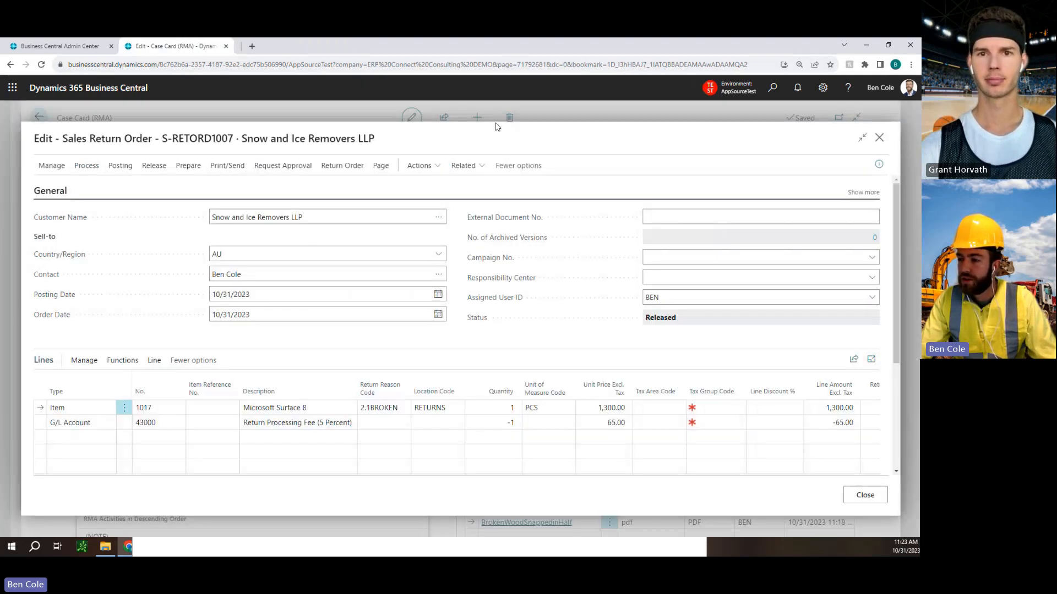
pyautogui.click(858, 496)
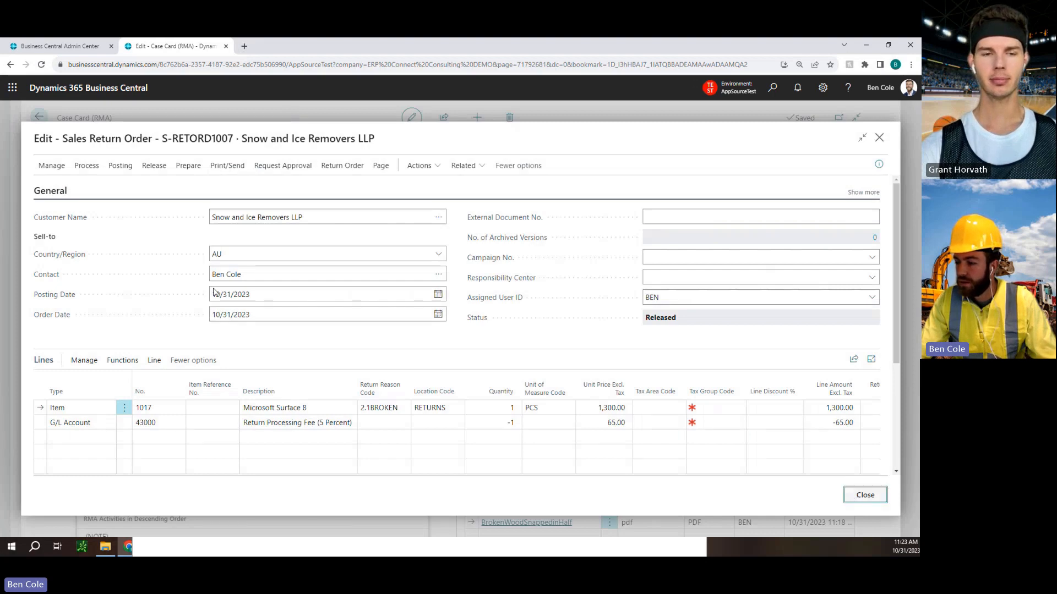
pyautogui.click(76, 47)
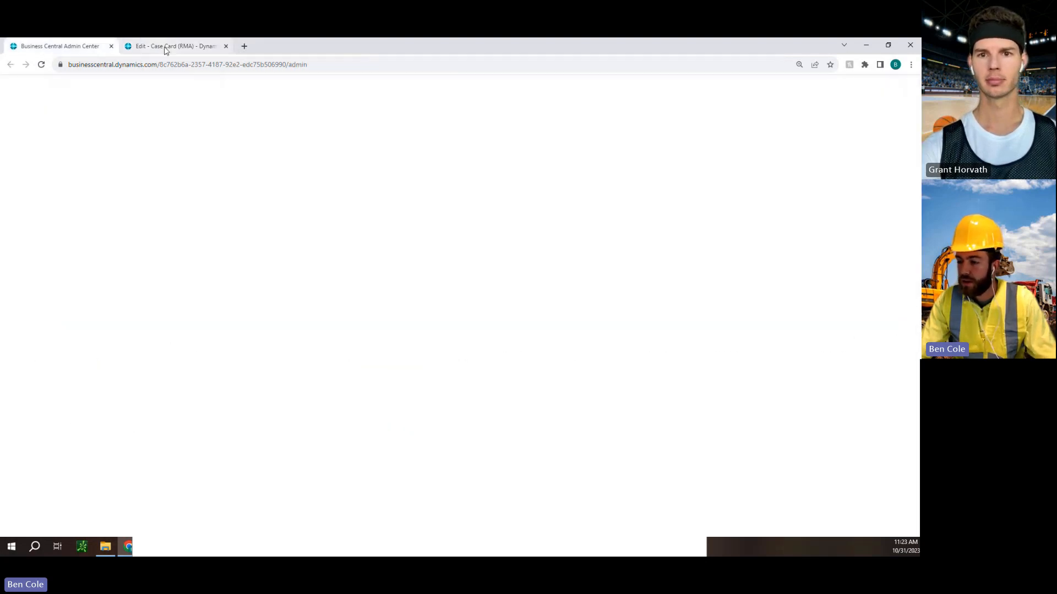
pyautogui.click(167, 48)
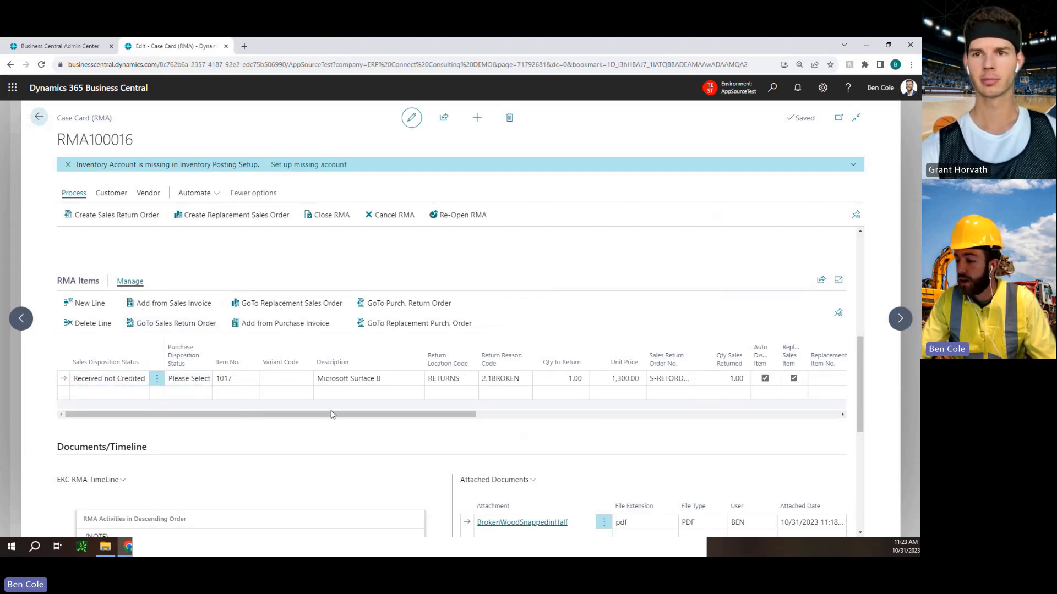
pyautogui.moveTo(336, 415); pyautogui.dragTo(110, 421)
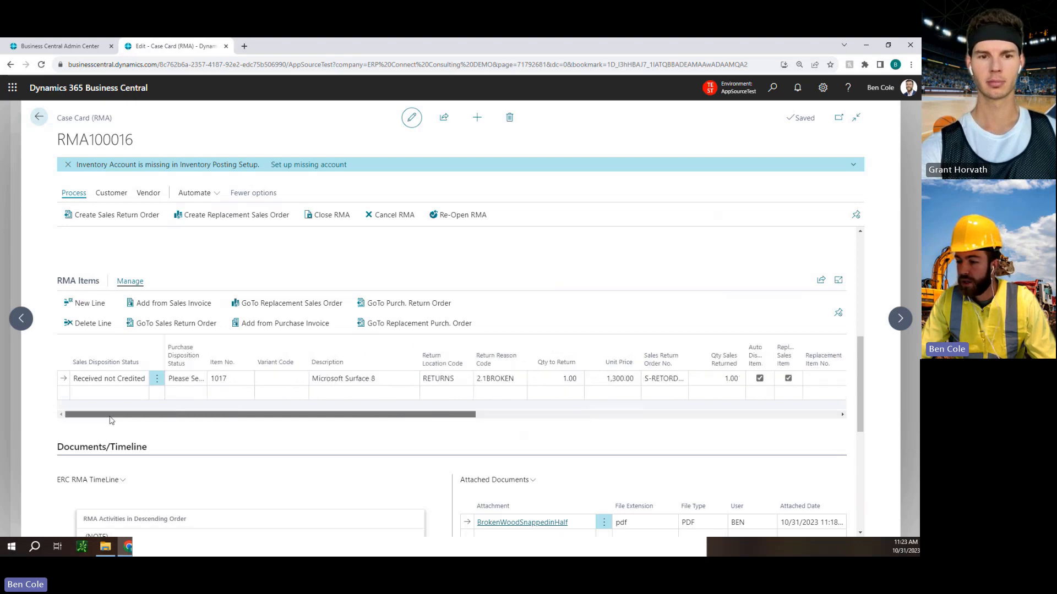
# Reopen the Surface 8 line's sales return order, post it with Receive and Invoice, and read the posting message.
pyautogui.click(174, 324)
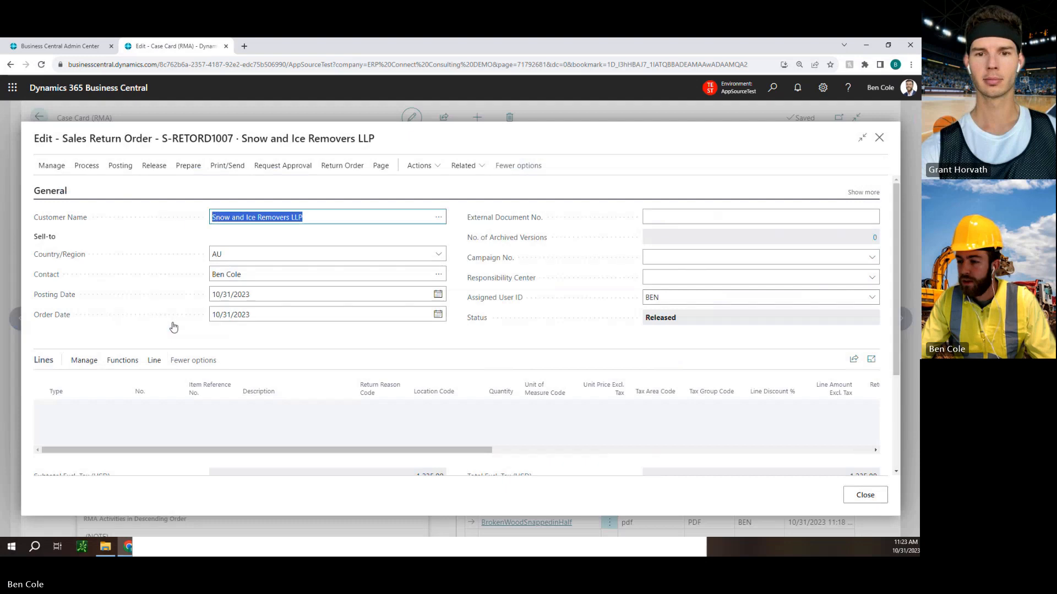
pyautogui.click(119, 167)
pyautogui.click(57, 190)
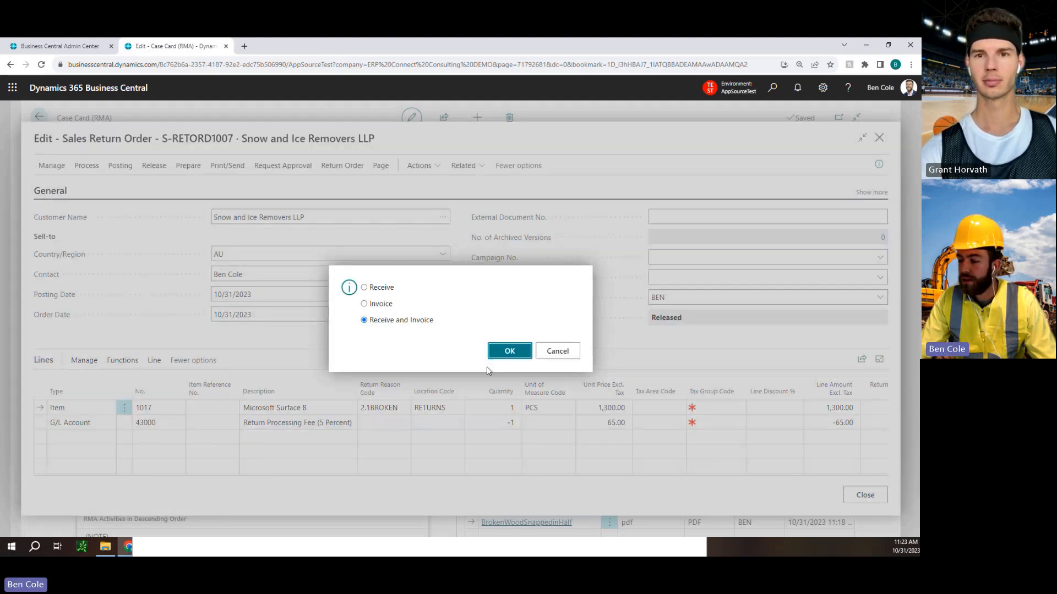
pyautogui.click(513, 355)
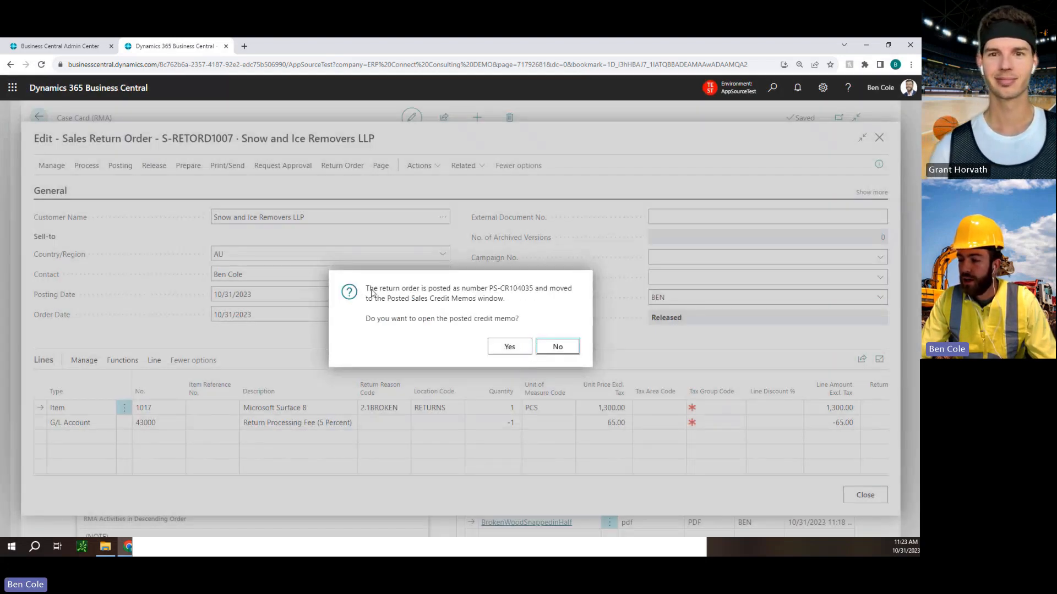
pyautogui.moveTo(371, 290); pyautogui.dragTo(568, 296)
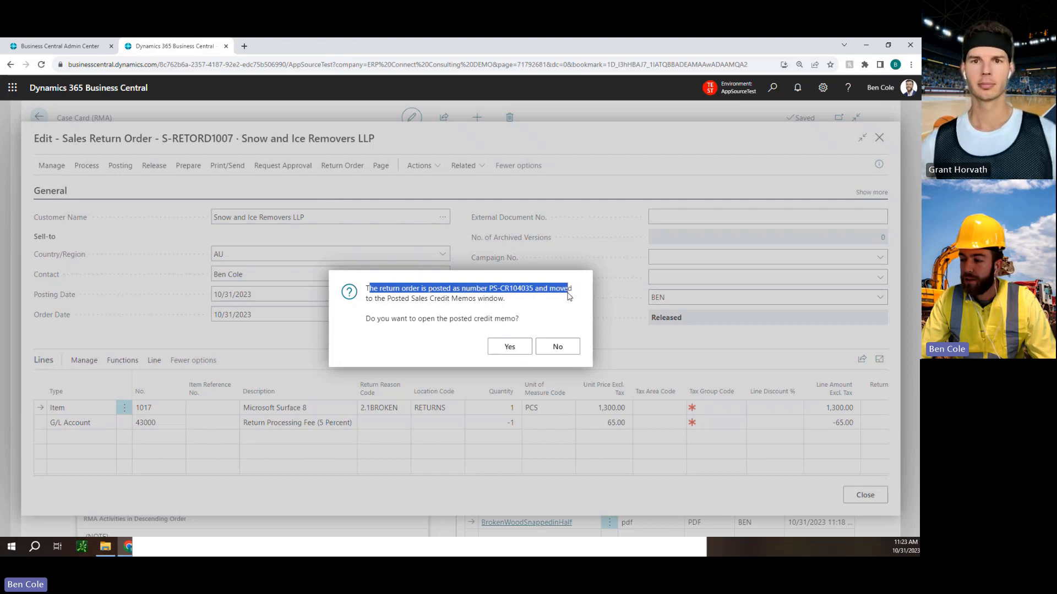
pyautogui.click(419, 304)
pyautogui.moveTo(381, 301); pyautogui.dragTo(485, 304)
pyautogui.click(471, 307)
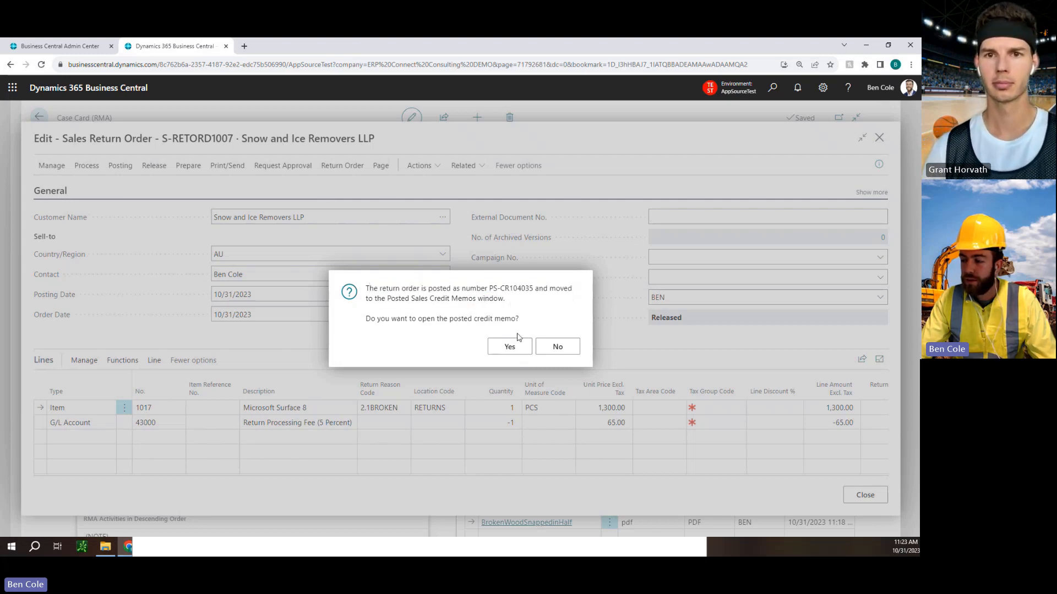
# Decline opening the posted credit memo and create a replacement sales order for the checked Surface 8 item on the RMA case.
pyautogui.click(557, 346)
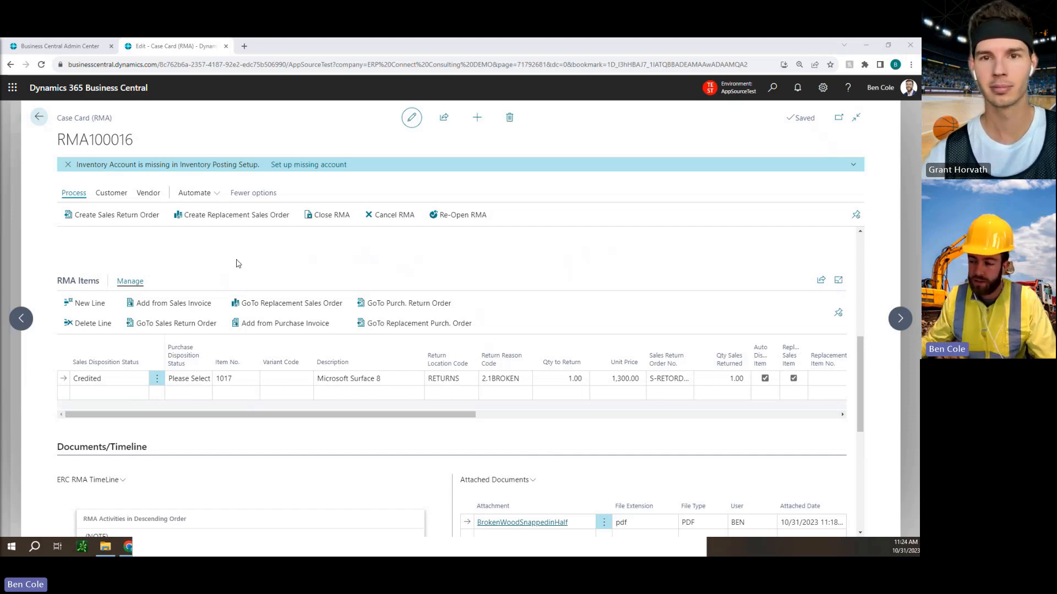
pyautogui.click(312, 303)
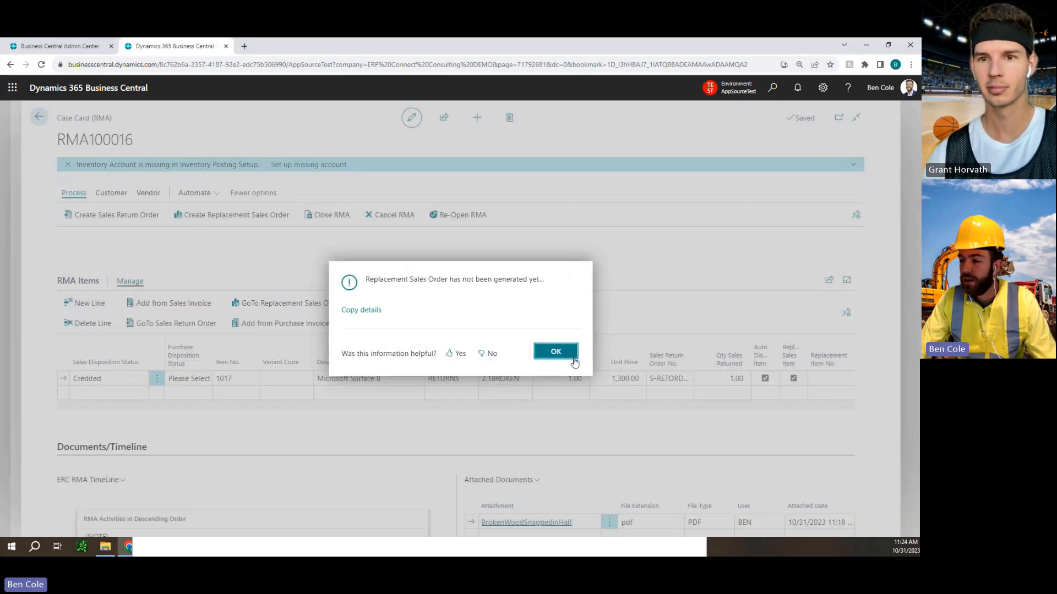
pyautogui.click(571, 358)
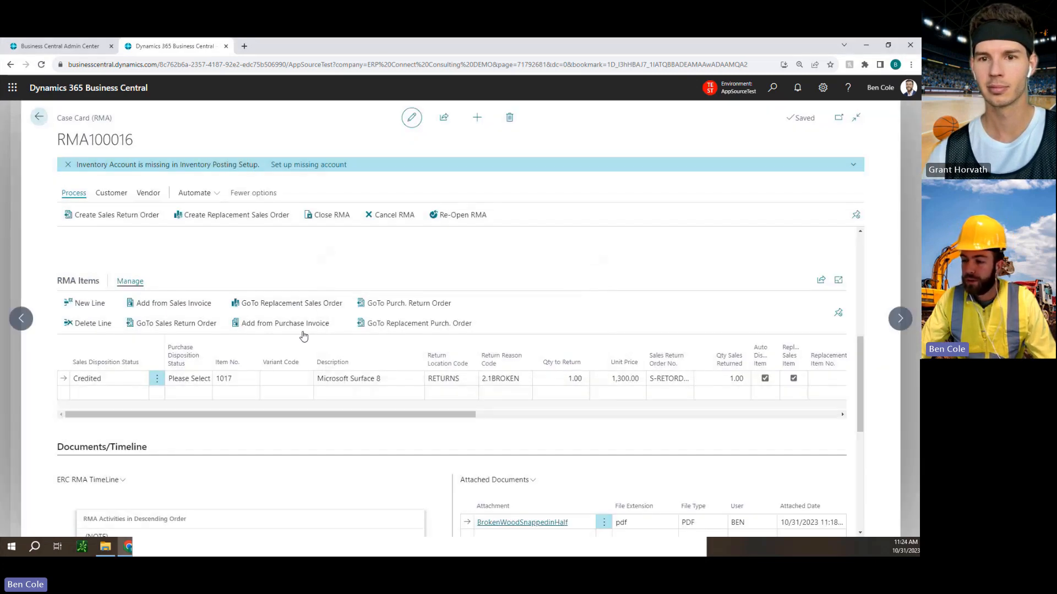
pyautogui.click(213, 218)
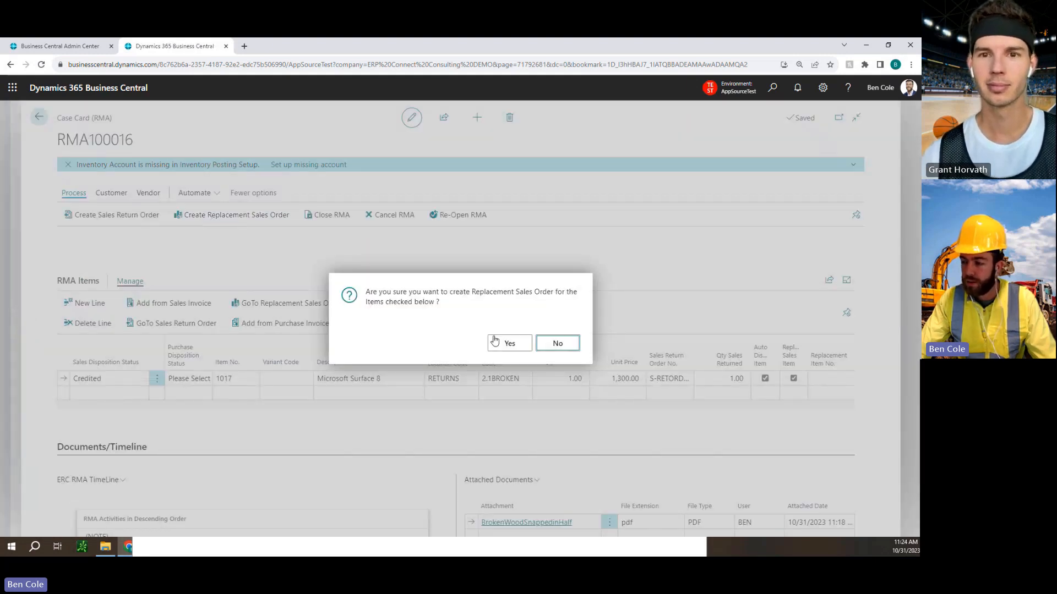
pyautogui.click(500, 344)
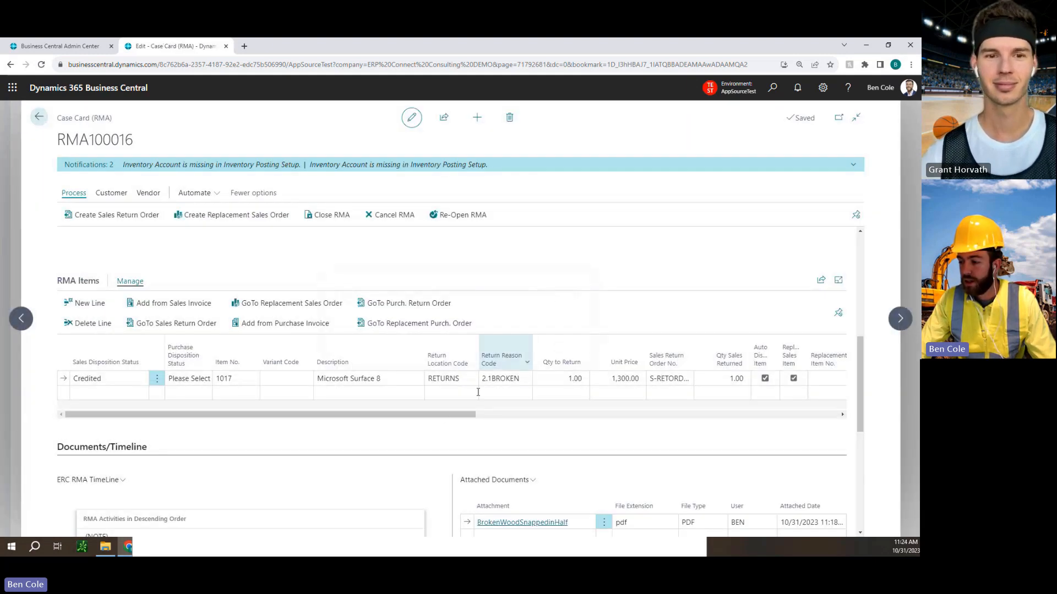
# Open the Surface 8 line's replacement sales order and post it with Ship and Invoice, without opening the posted invoice.
pyautogui.moveTo(439, 418); pyautogui.dragTo(614, 414)
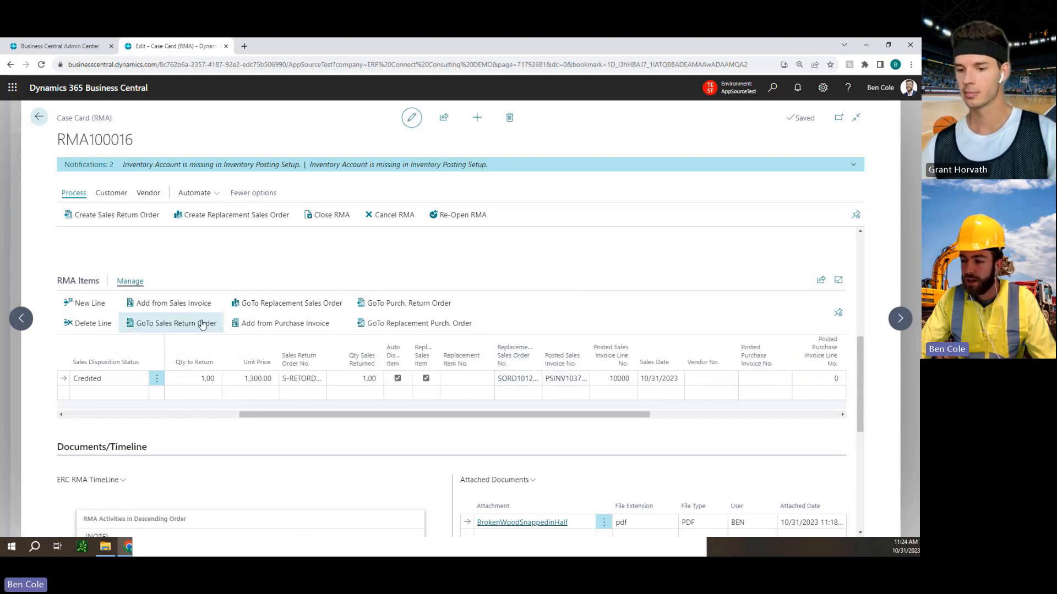
pyautogui.click(295, 307)
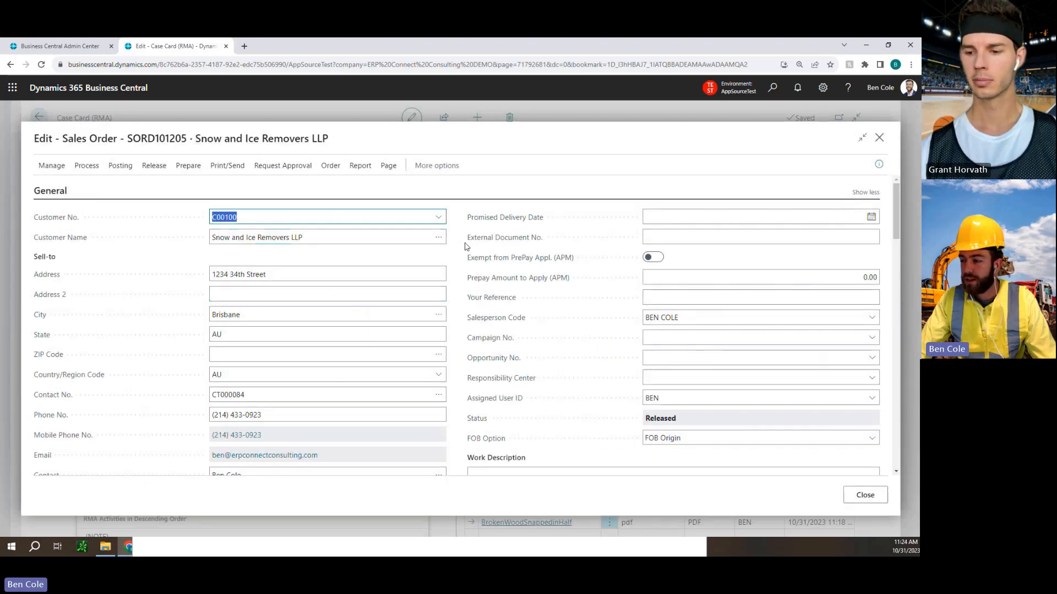
pyautogui.scroll(-10, 297, 256)
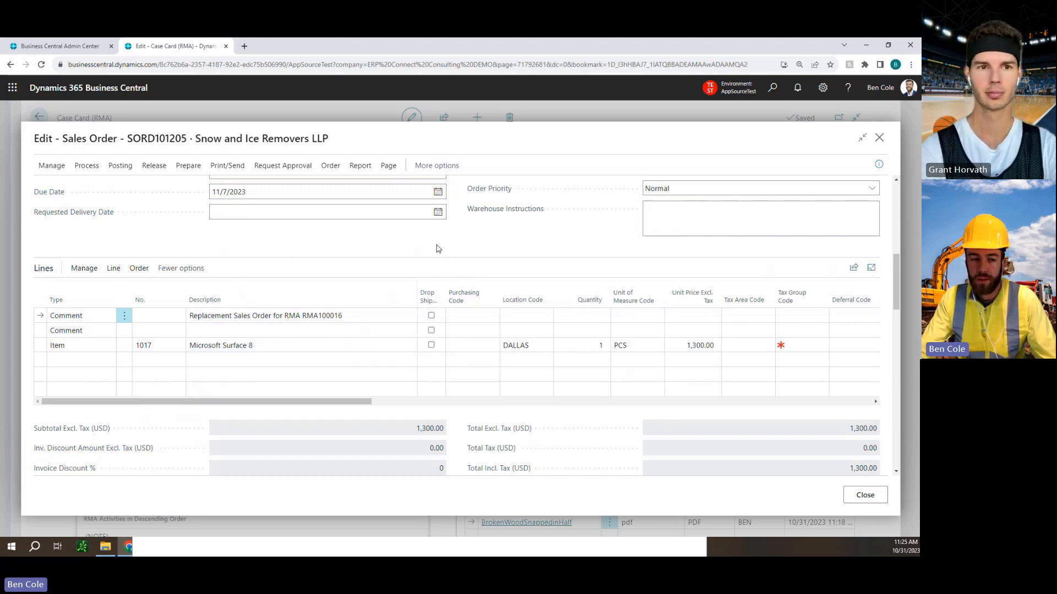
pyautogui.click(120, 166)
pyautogui.click(48, 191)
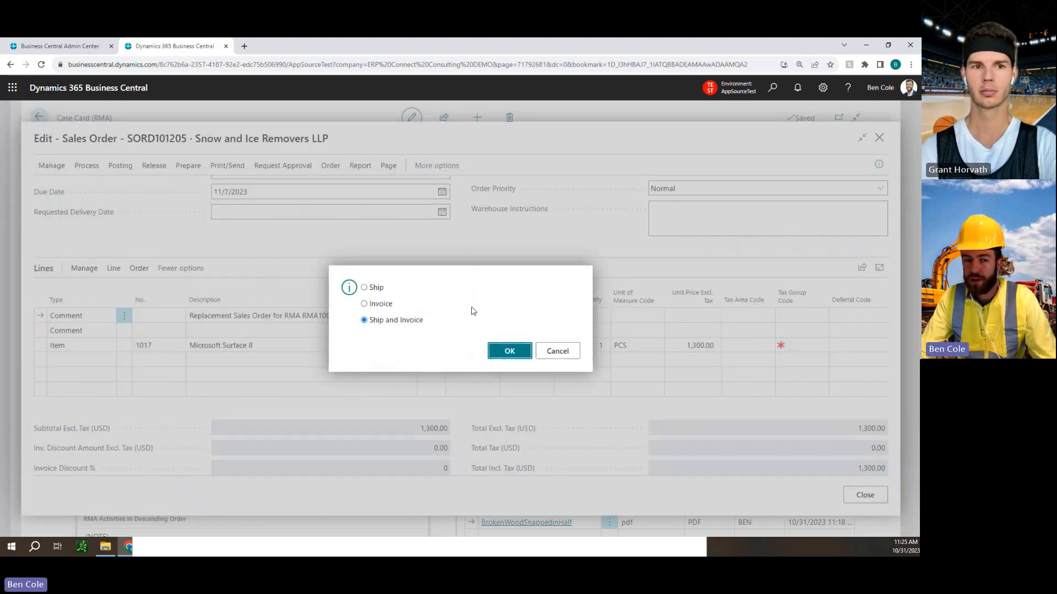
pyautogui.click(509, 352)
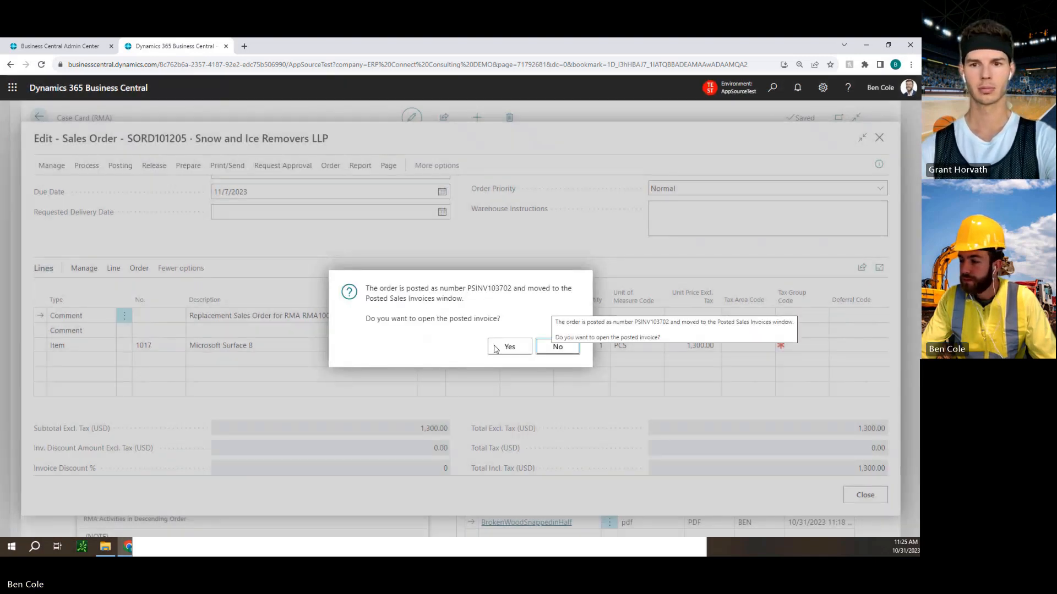
pyautogui.click(556, 347)
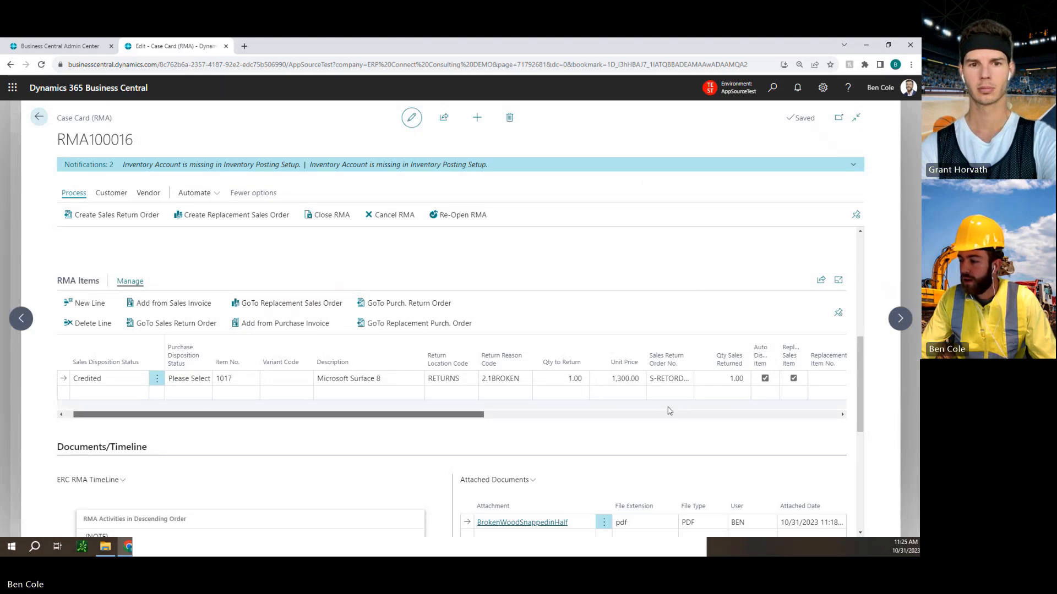
# Read the Outlook shipment alert and the sales invoice email for the replacement order, and close both messages.
pyautogui.moveTo(462, 415); pyautogui.dragTo(110, 413)
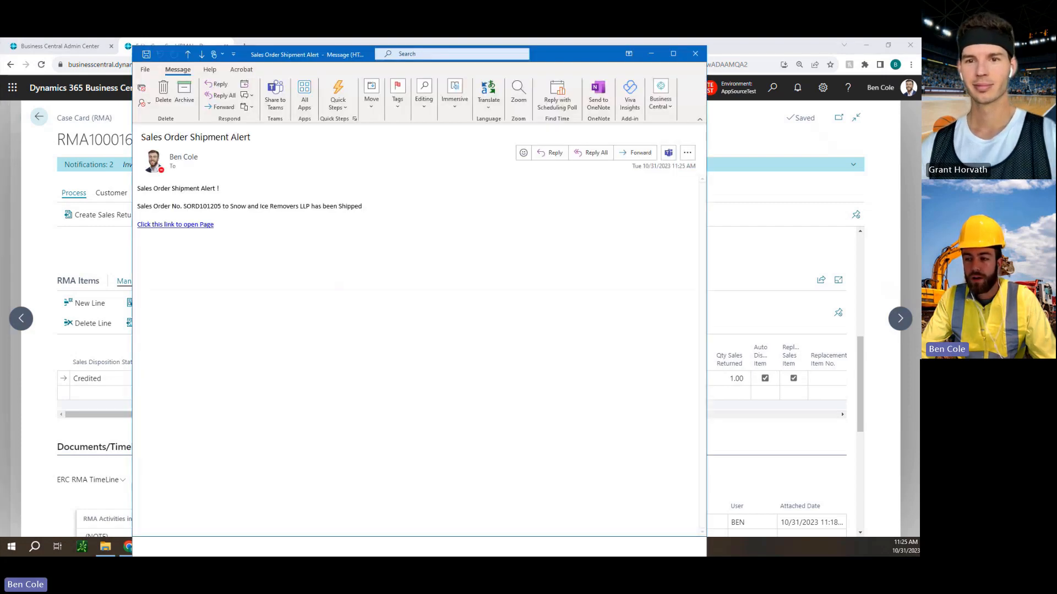
pyautogui.moveTo(138, 190); pyautogui.dragTo(228, 196)
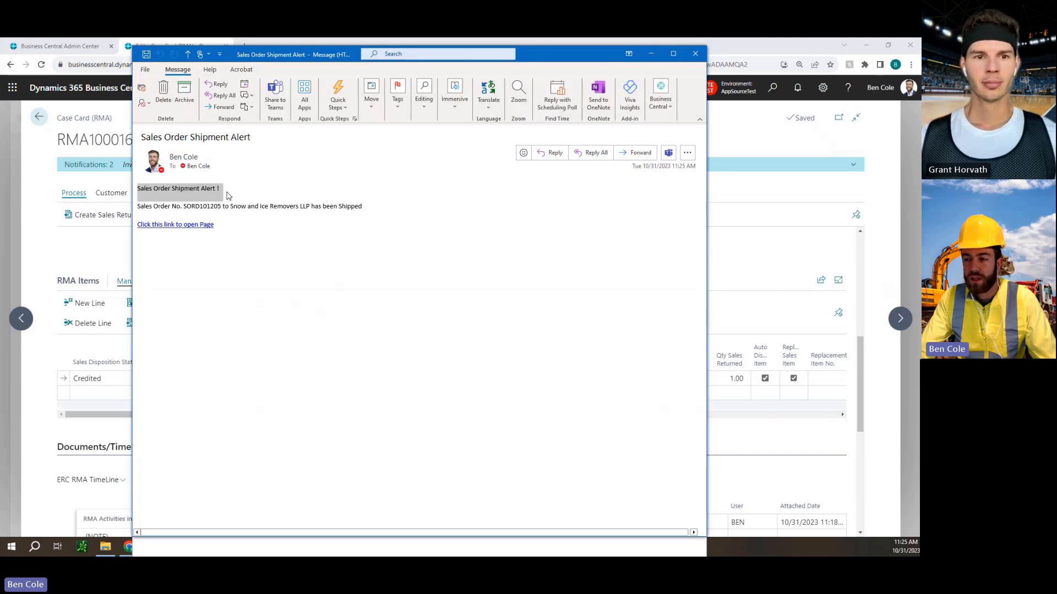
pyautogui.click(230, 205)
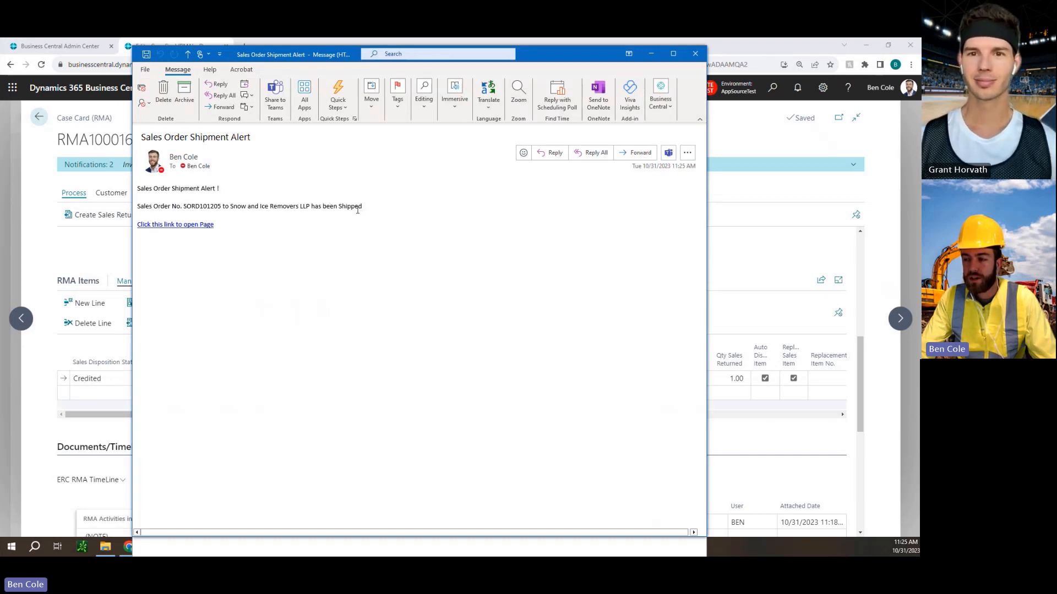
pyautogui.click(694, 53)
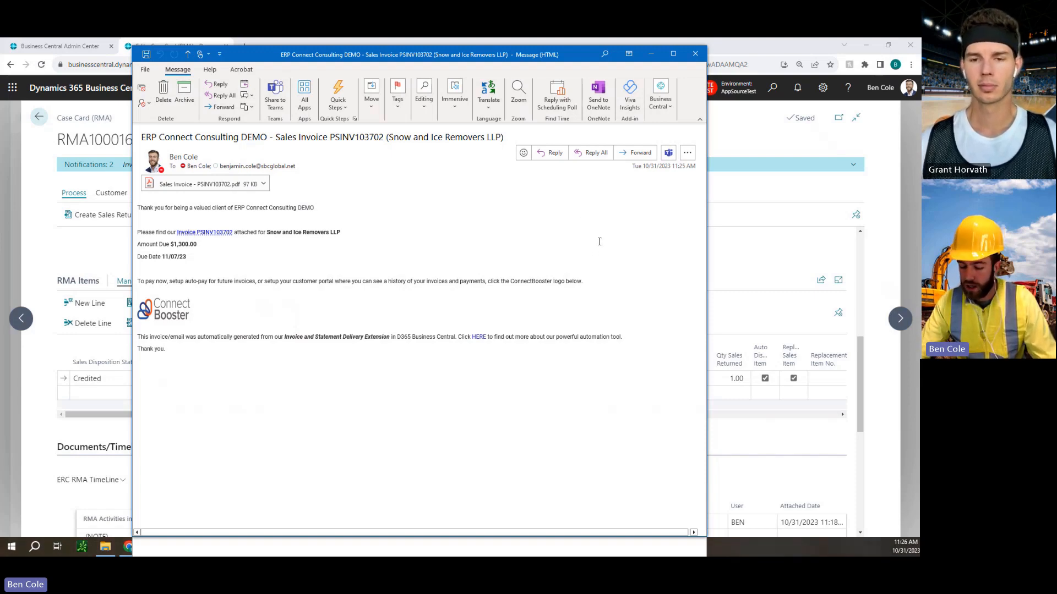
pyautogui.click(695, 53)
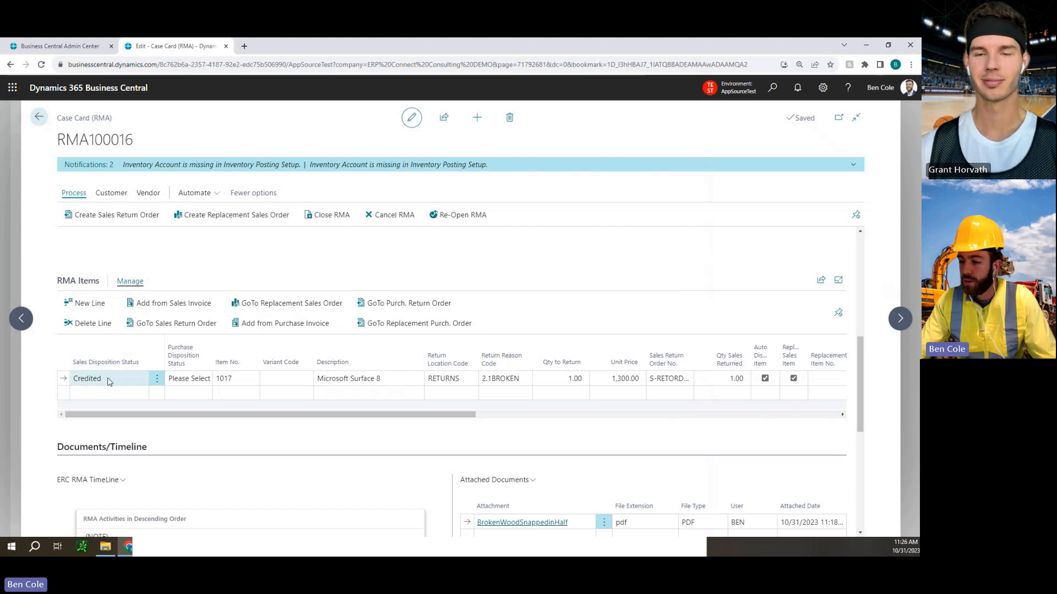
# Log the customer note "Everything is good to go." on the RMA case and save it to the timeline.
pyautogui.moveTo(203, 417); pyautogui.dragTo(341, 416)
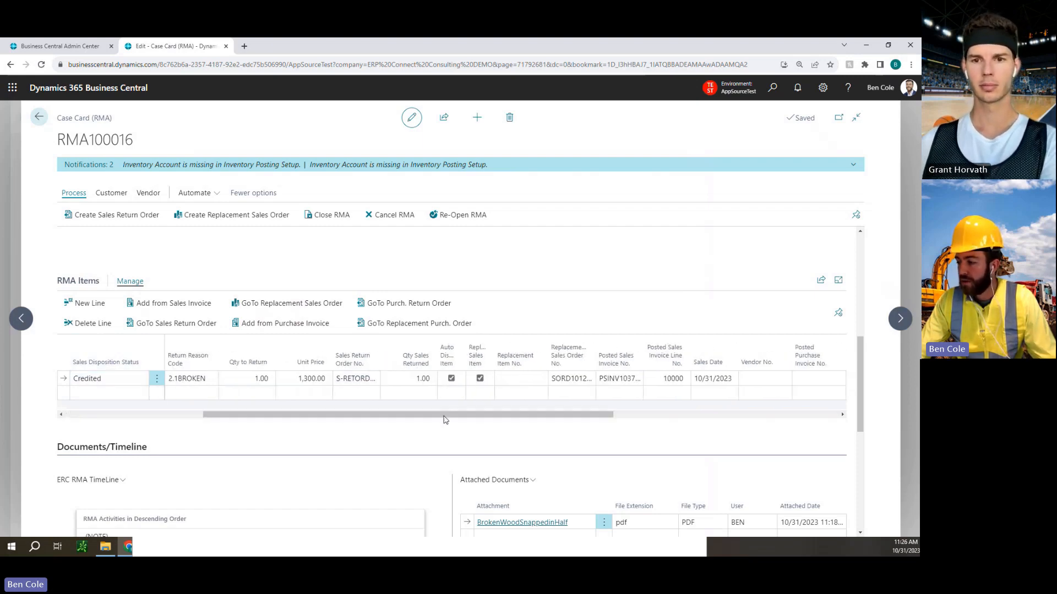
pyautogui.moveTo(444, 416); pyautogui.dragTo(703, 421)
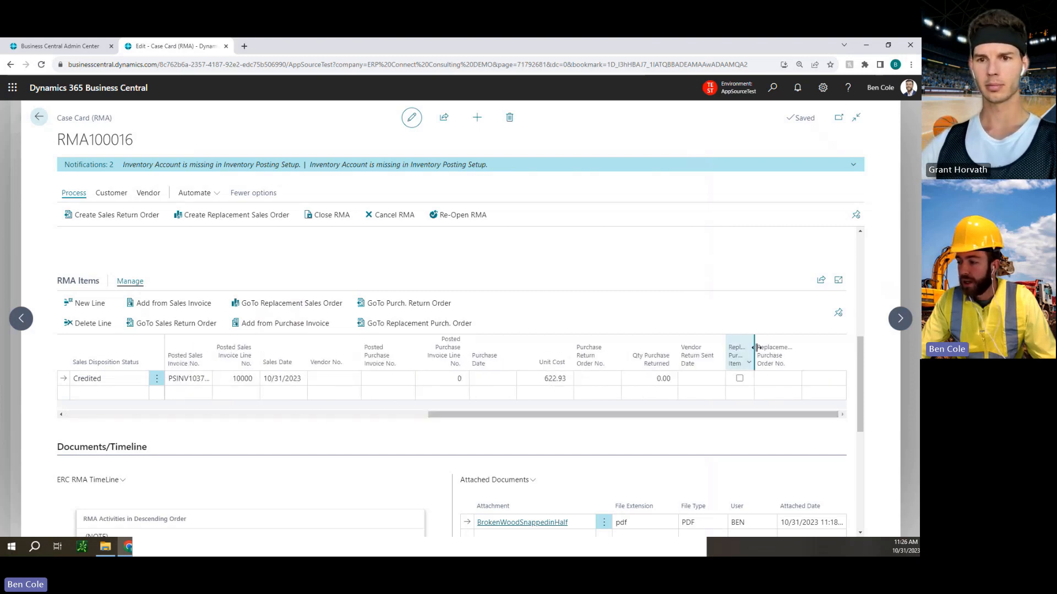
pyautogui.scroll(-2, 578, 311)
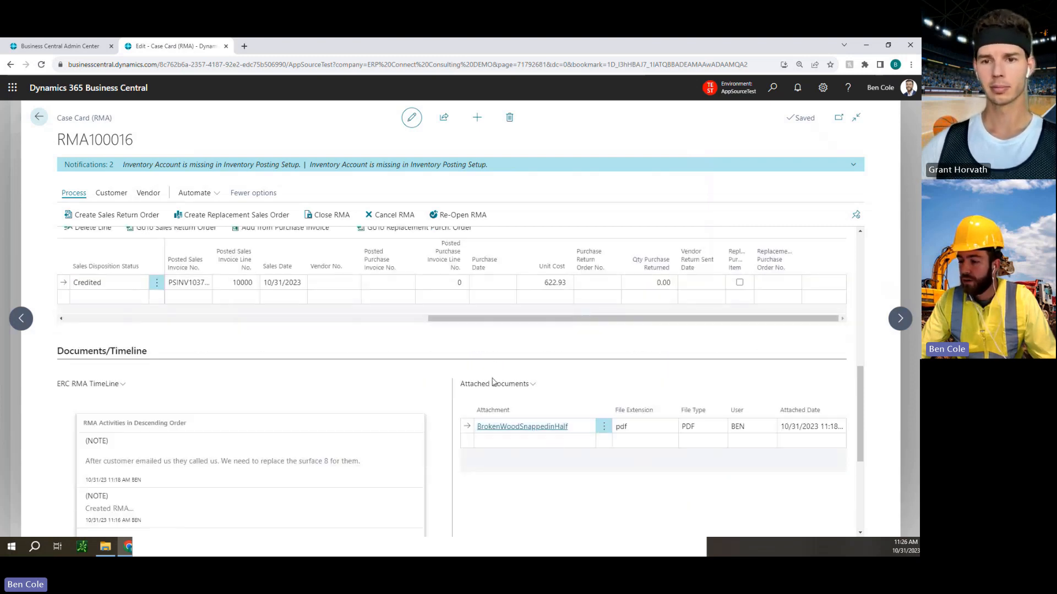
pyautogui.scroll(-2, 220, 462)
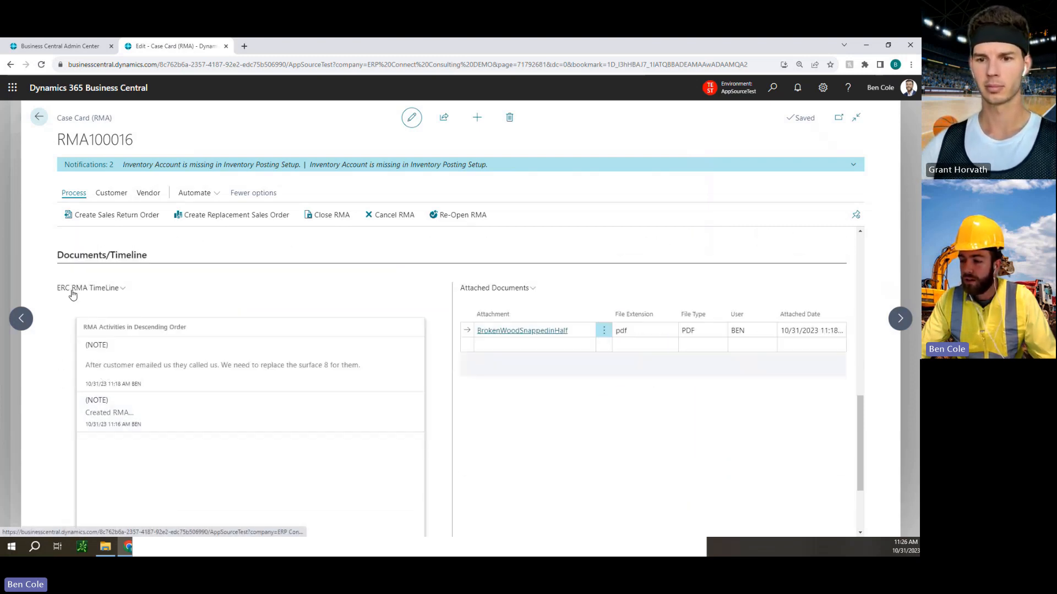
pyautogui.click(111, 193)
pyautogui.click(390, 217)
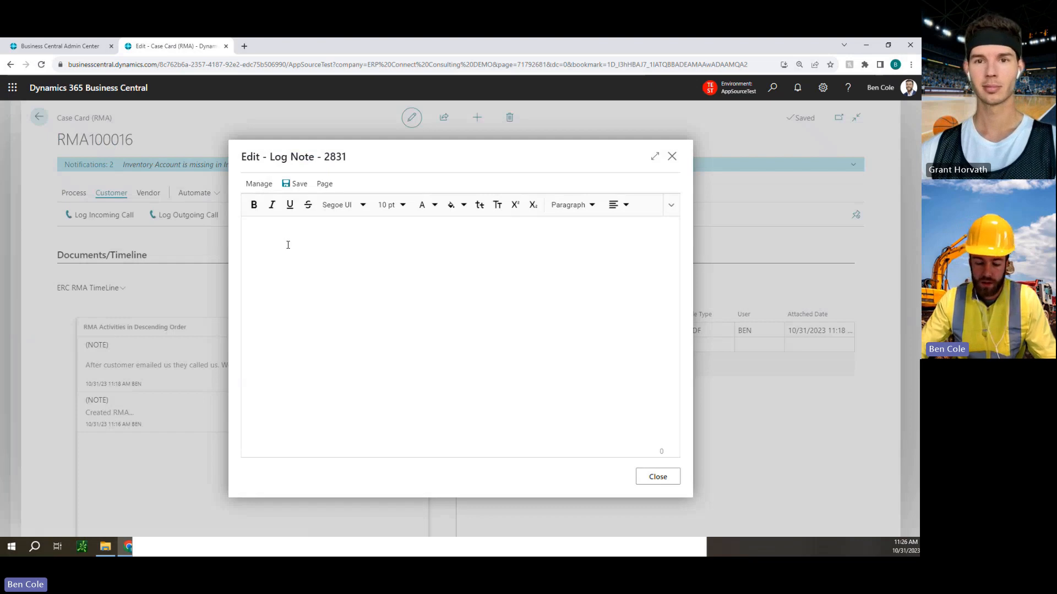
pyautogui.write('Everything is good to go.')
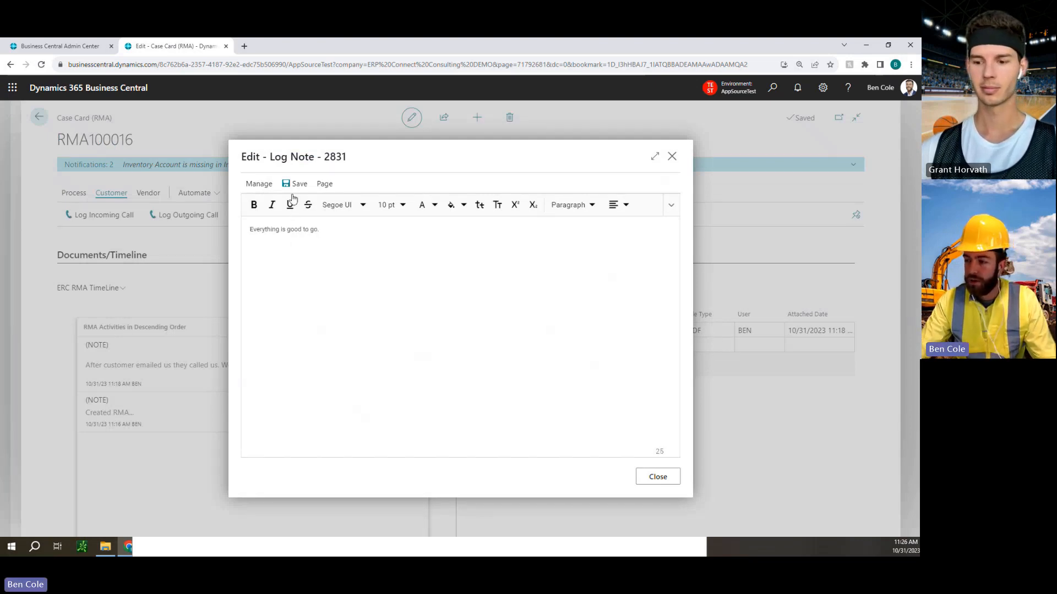
pyautogui.click(296, 185)
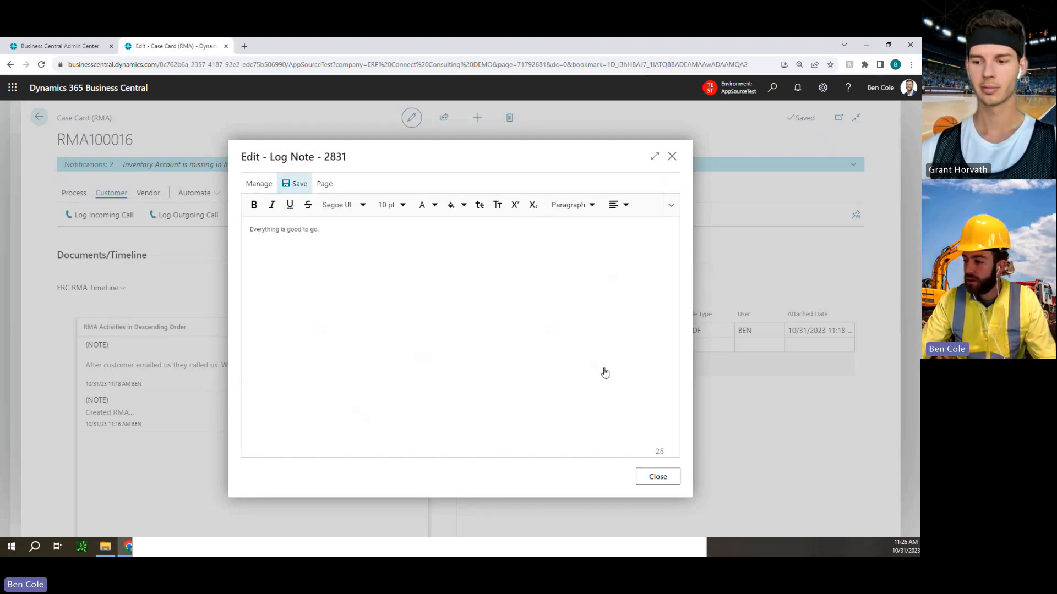
pyautogui.click(658, 476)
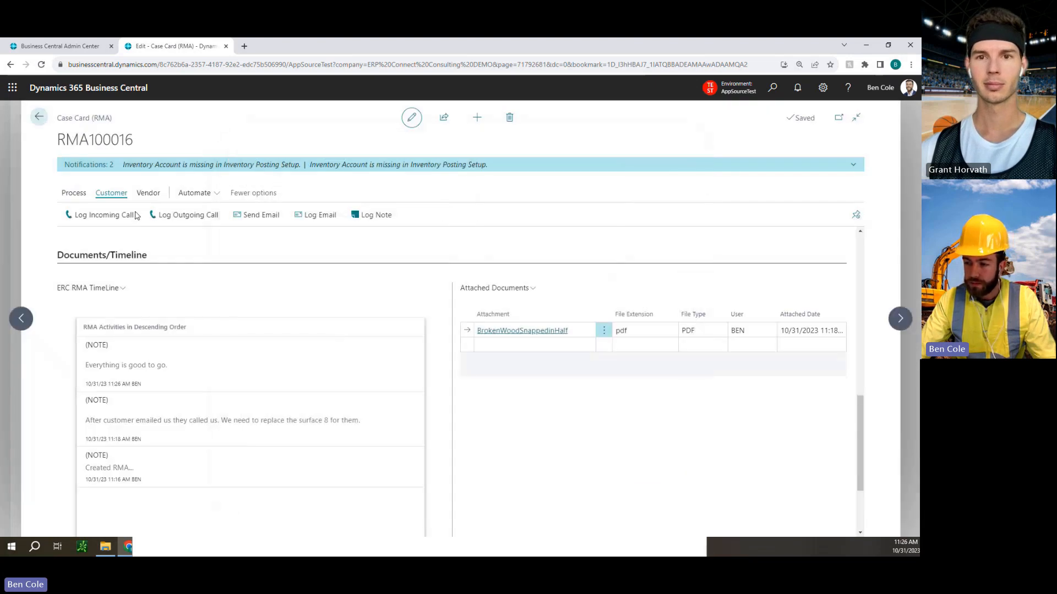
# Close the RMA from its case card and return to the RMA Items.
pyautogui.click(71, 193)
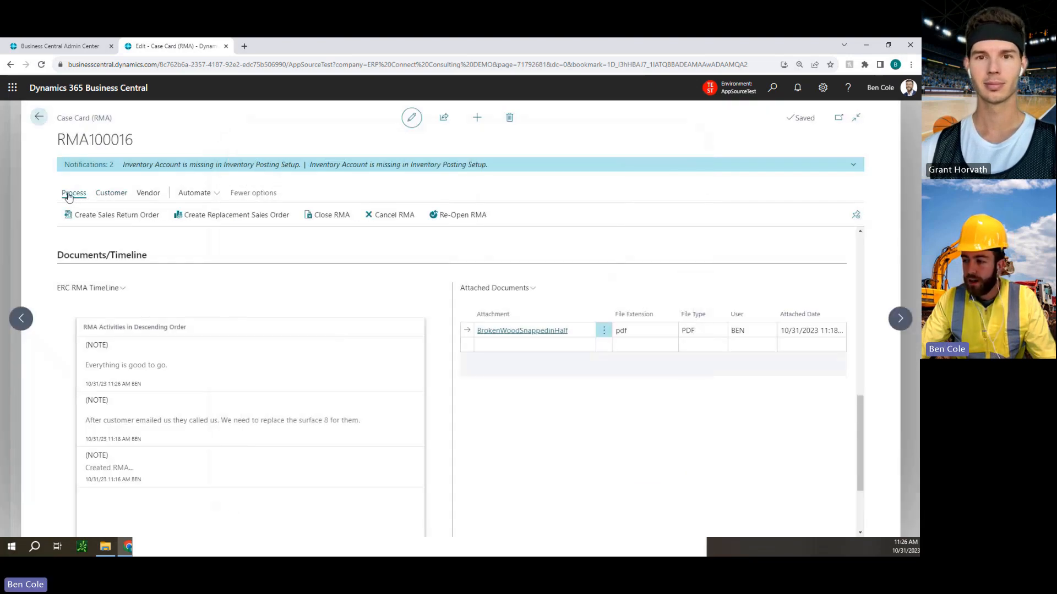
pyautogui.click(334, 219)
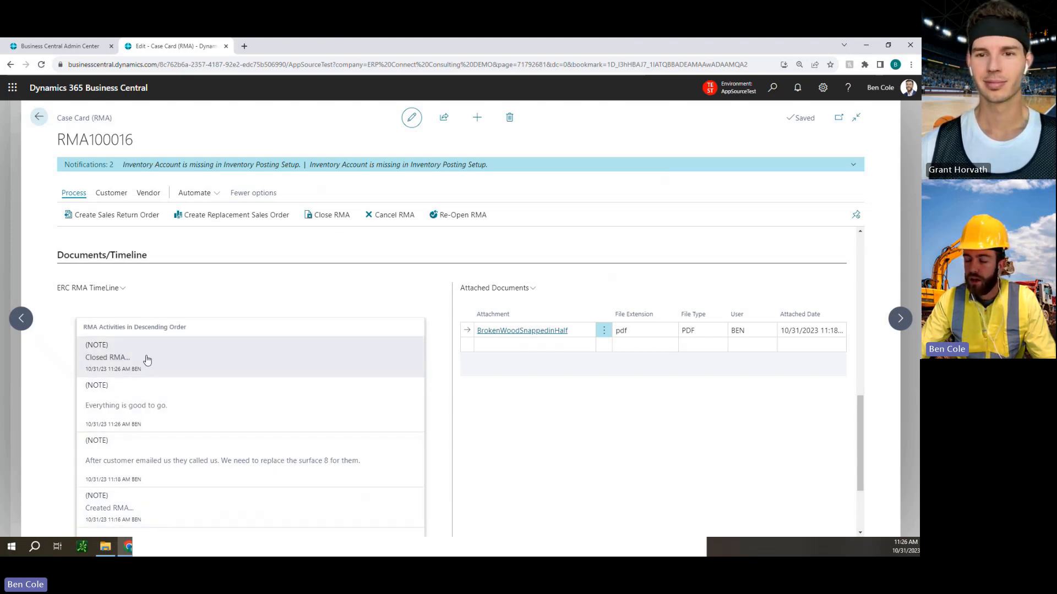
pyautogui.scroll(3, 234, 351)
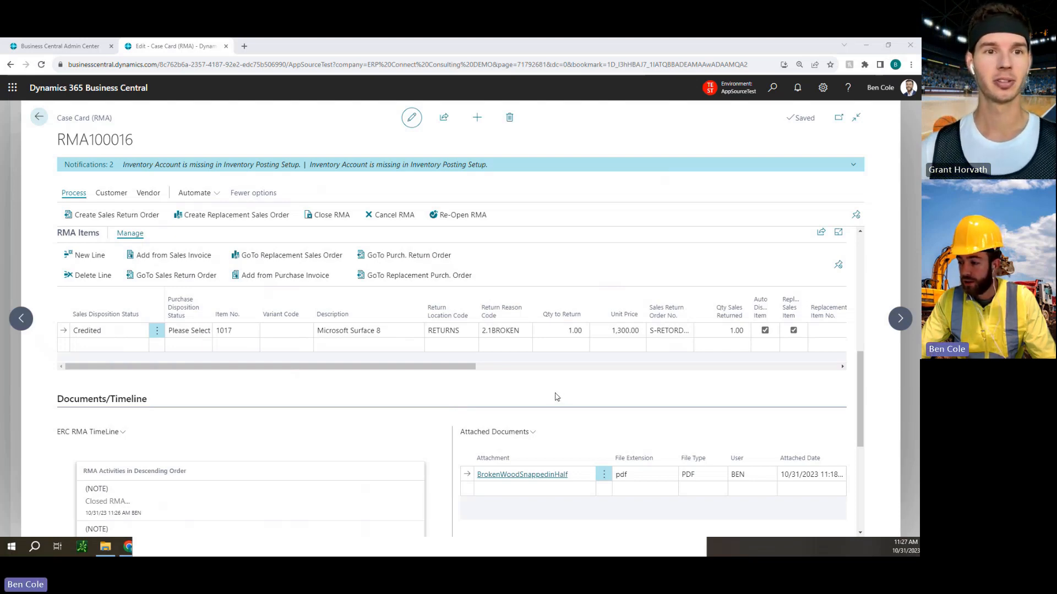
# Examine the parent and child return reason codes available for the Surface 8 line, and cancel without changing its reason.
pyautogui.click(491, 318)
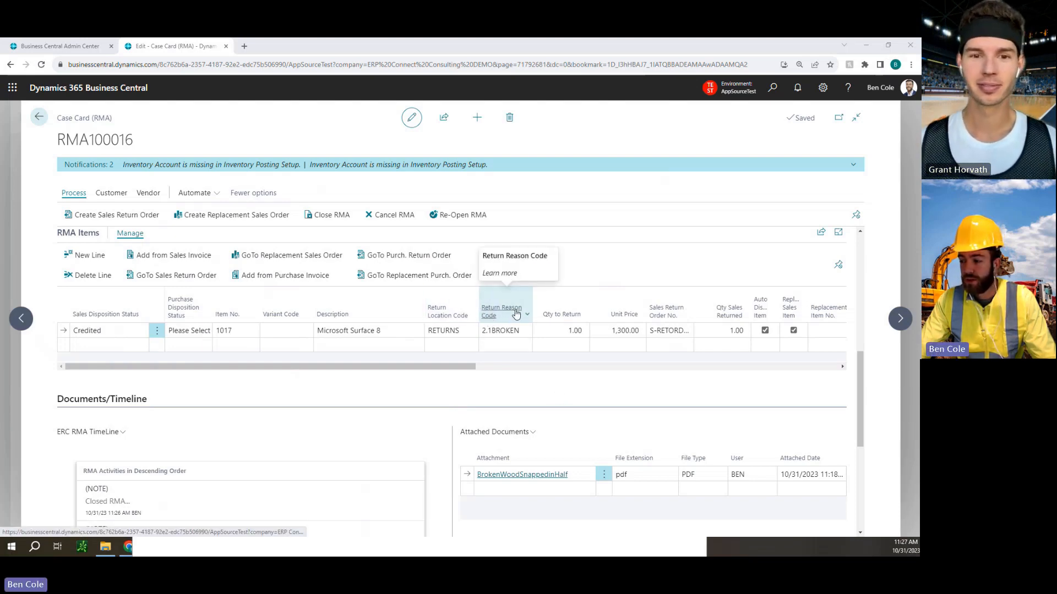
pyautogui.click(517, 331)
pyautogui.click(519, 347)
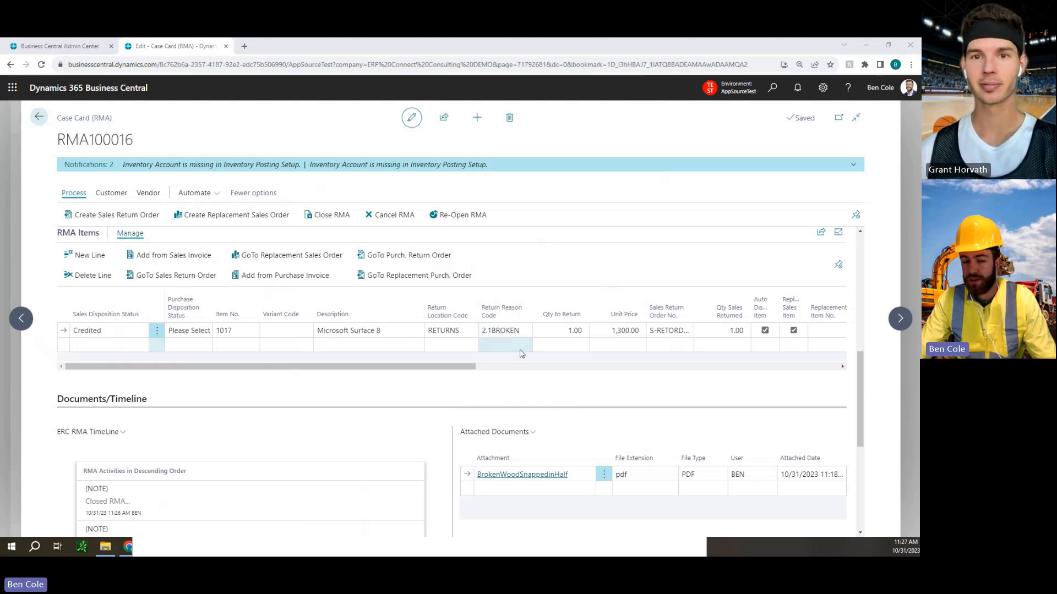
pyautogui.click(526, 332)
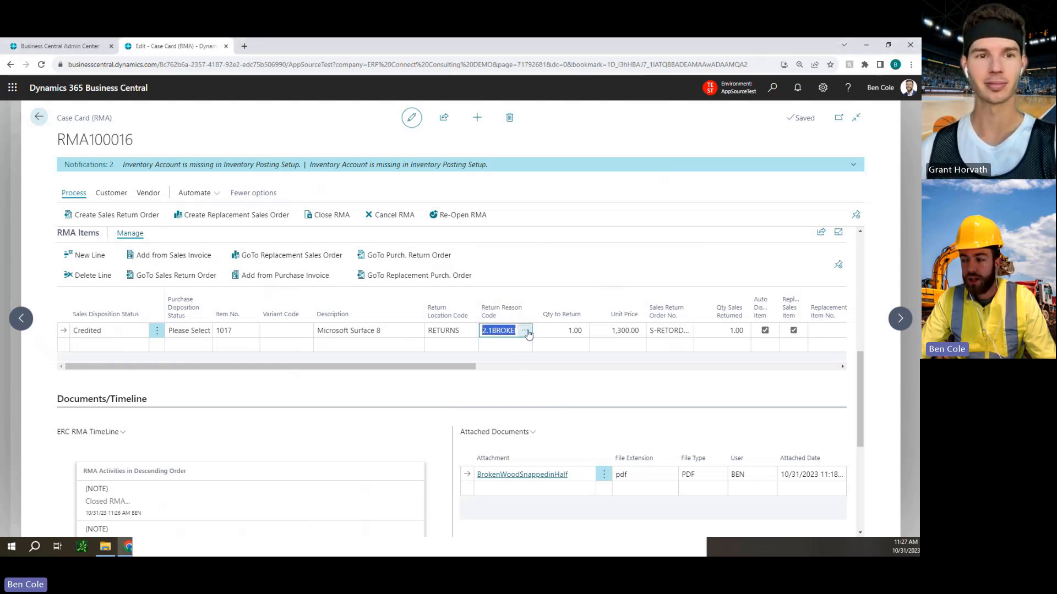
pyautogui.click(526, 332)
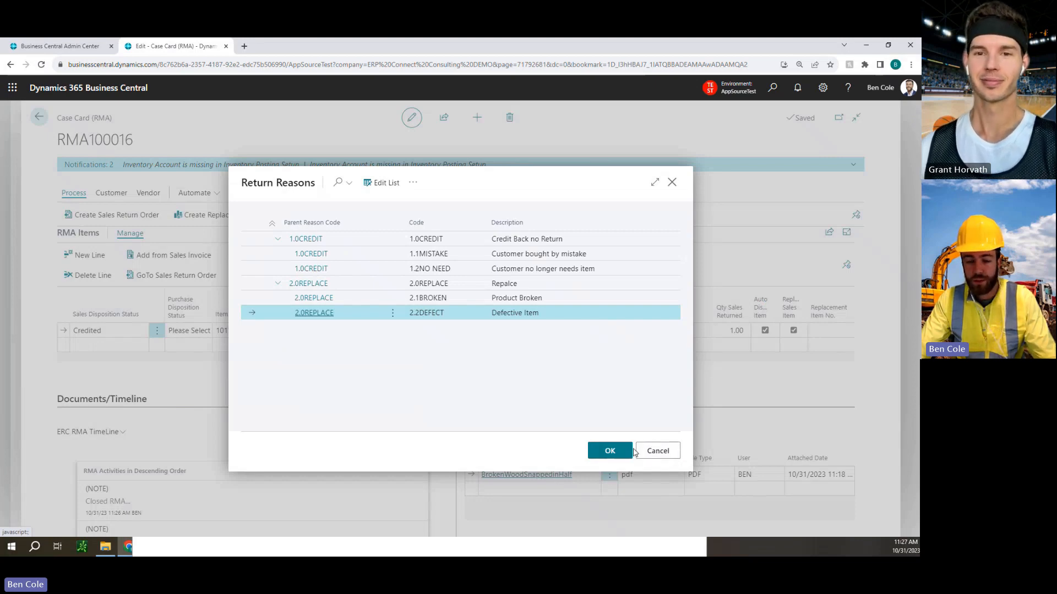
pyautogui.click(413, 183)
pyautogui.click(455, 354)
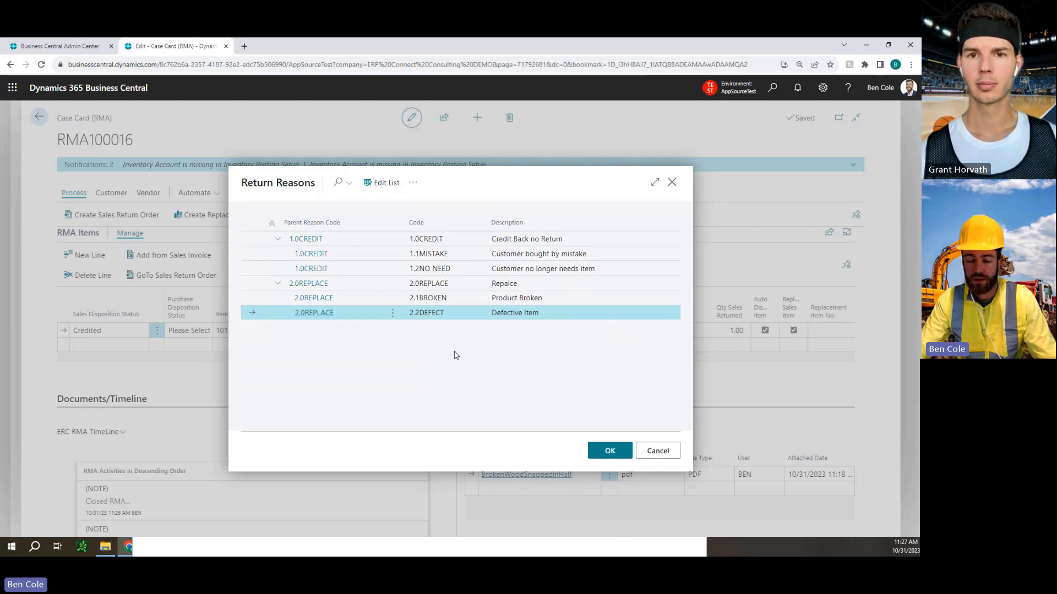
pyautogui.click(652, 452)
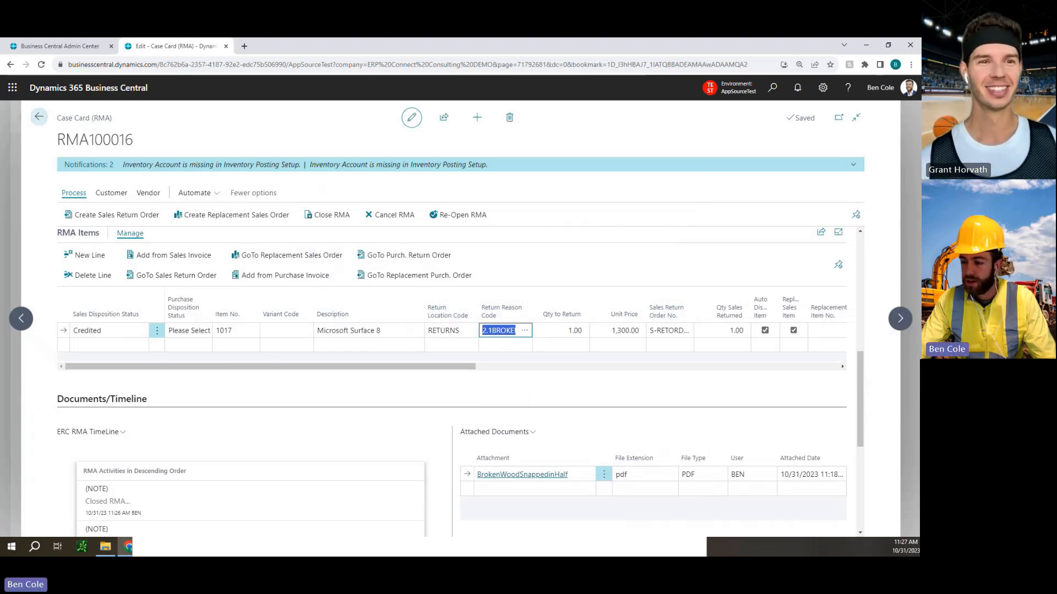
# Leave the RMA case card and its list to return to the company's home page.
pyautogui.click(39, 117)
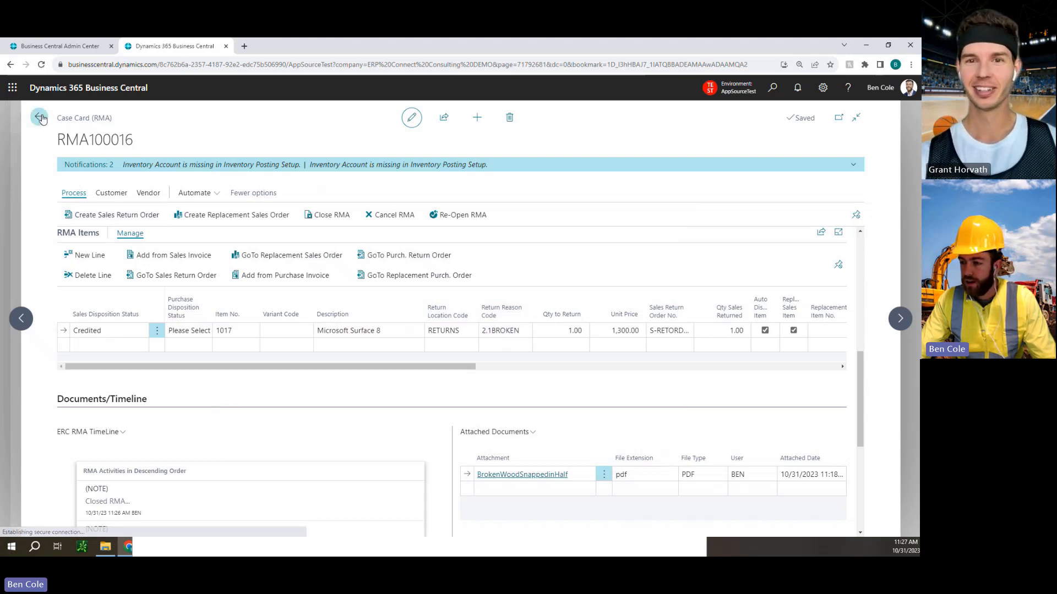
pyautogui.click(39, 116)
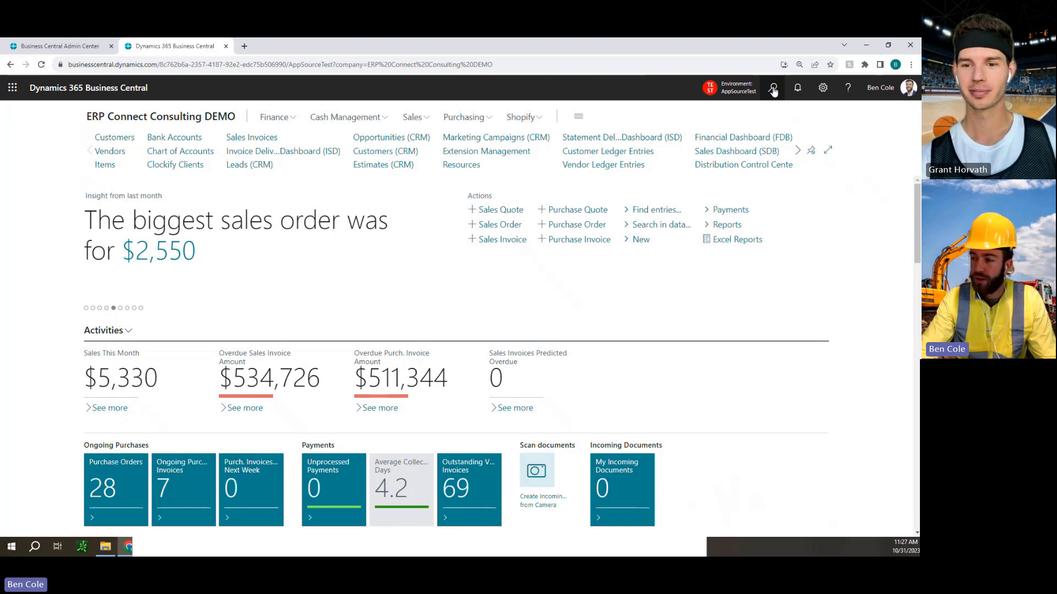
# Search the pages for "RMA" and open the RMA Dashboard (RMA).
pyautogui.click(772, 91)
pyautogui.write('RMA')
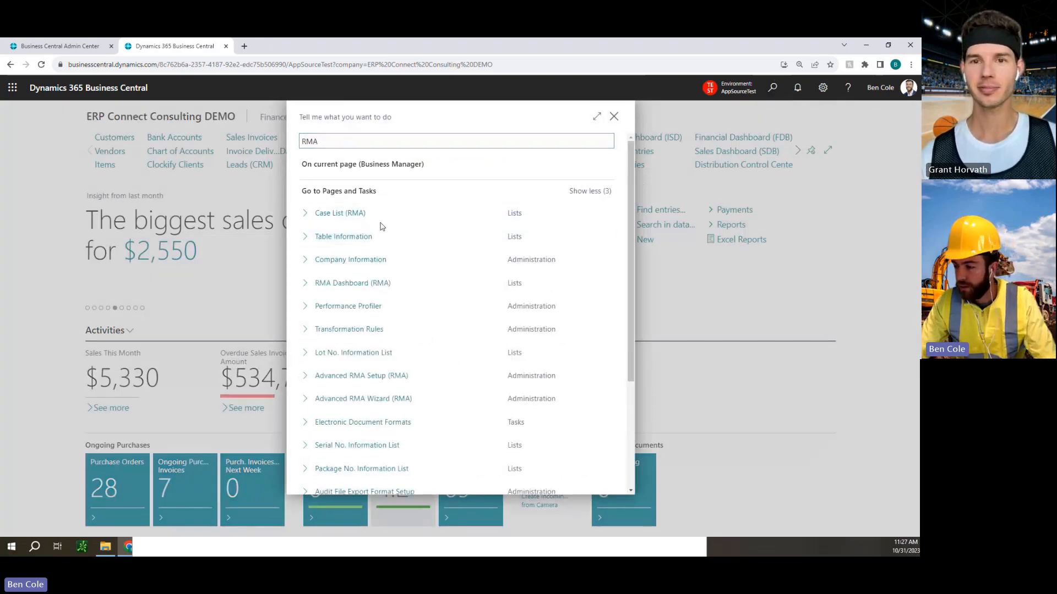
pyautogui.scroll(-3, 427, 402)
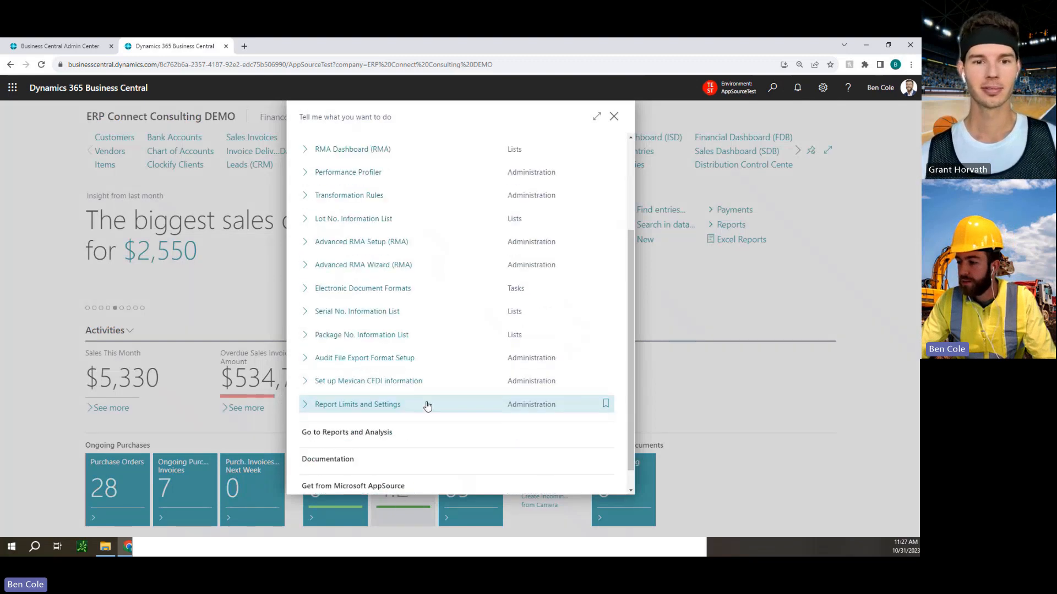
pyautogui.scroll(3, 427, 401)
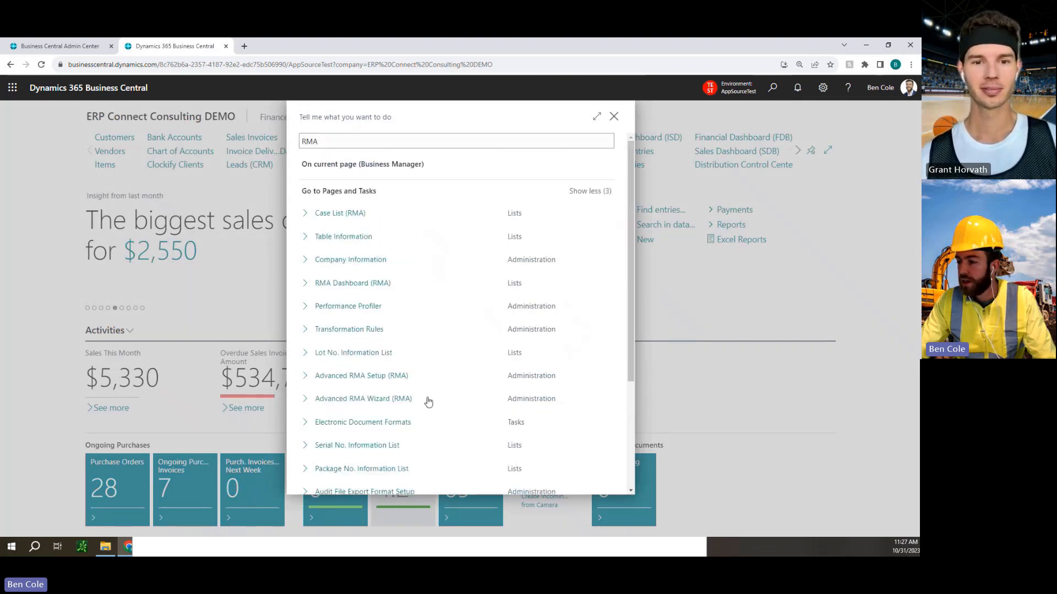
pyautogui.click(388, 287)
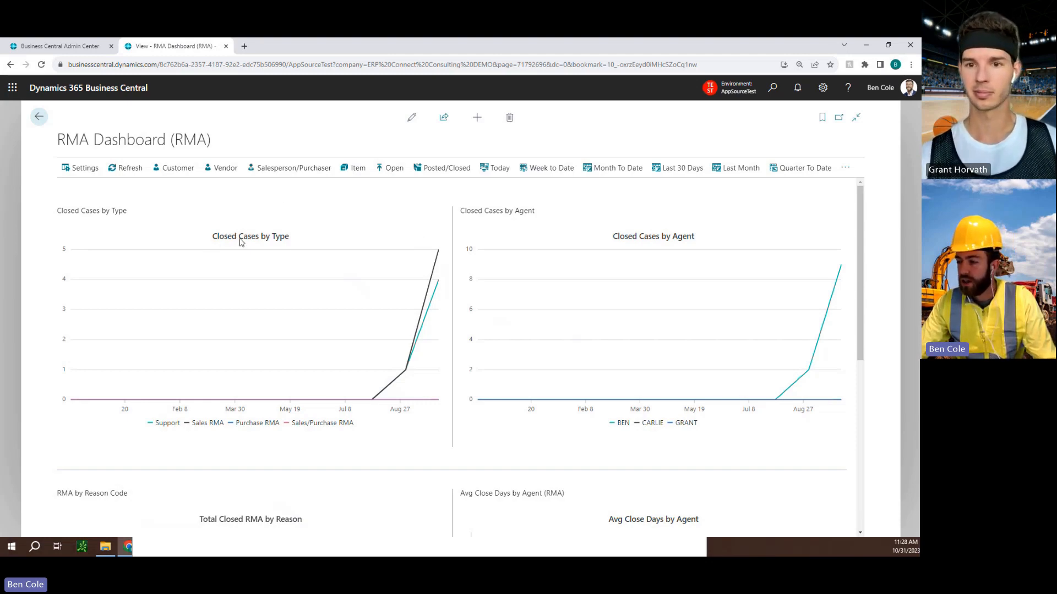
# Examine the dashboard's charts of closed cases by type and agent, RMAs by reason code, and average close days by agent.
pyautogui.scroll(-4, 519, 236)
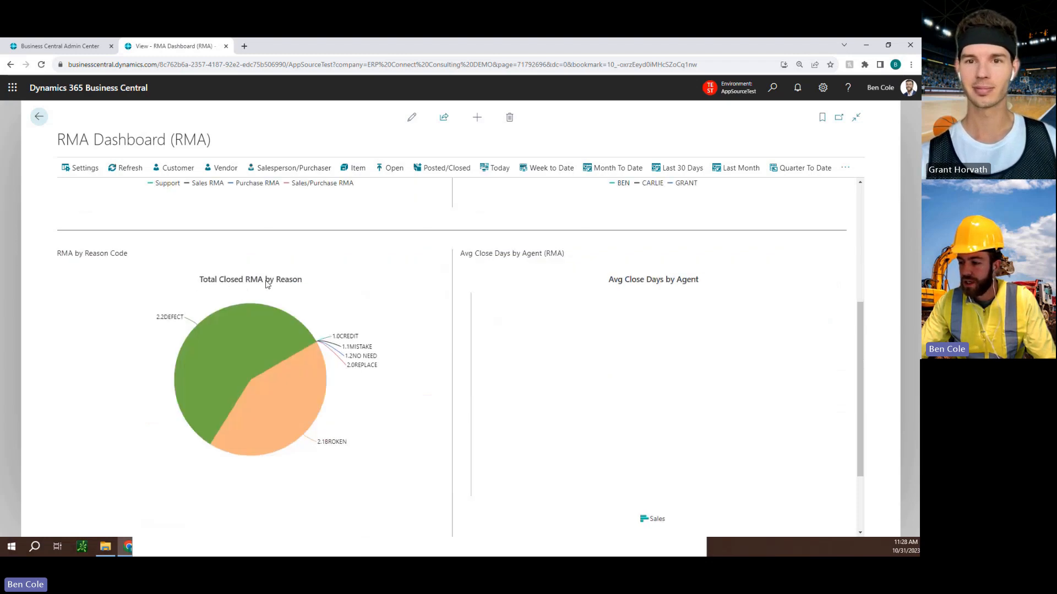
pyautogui.scroll(-1, 440, 311)
pyautogui.scroll(-1, 440, 311)
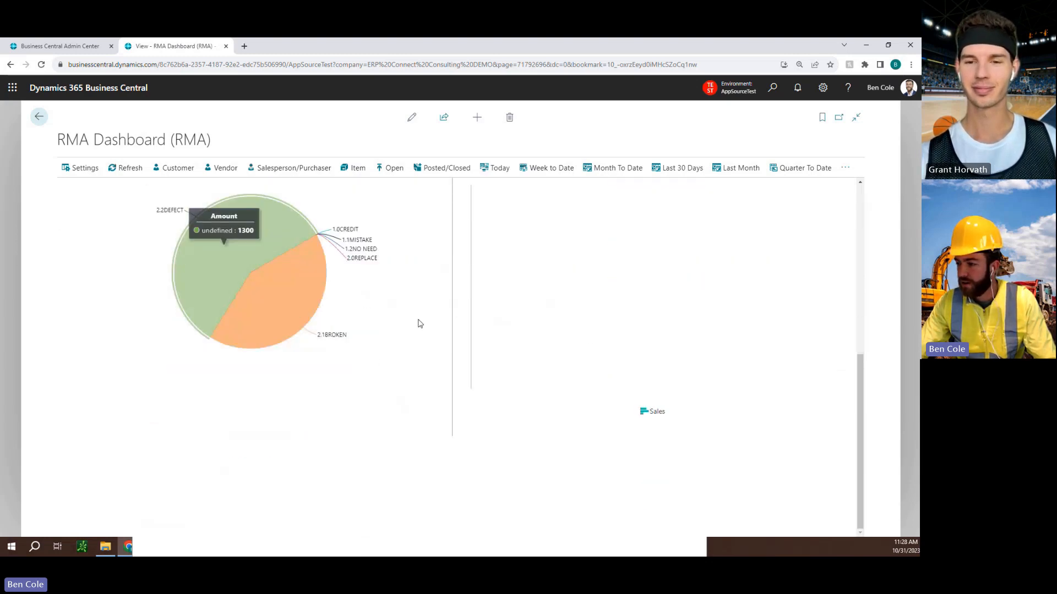
# Switch the RMA Dashboard to the vendor view and examine the top vendor returns, top vendor cases and Vendor RMA Statistics.
pyautogui.click(220, 168)
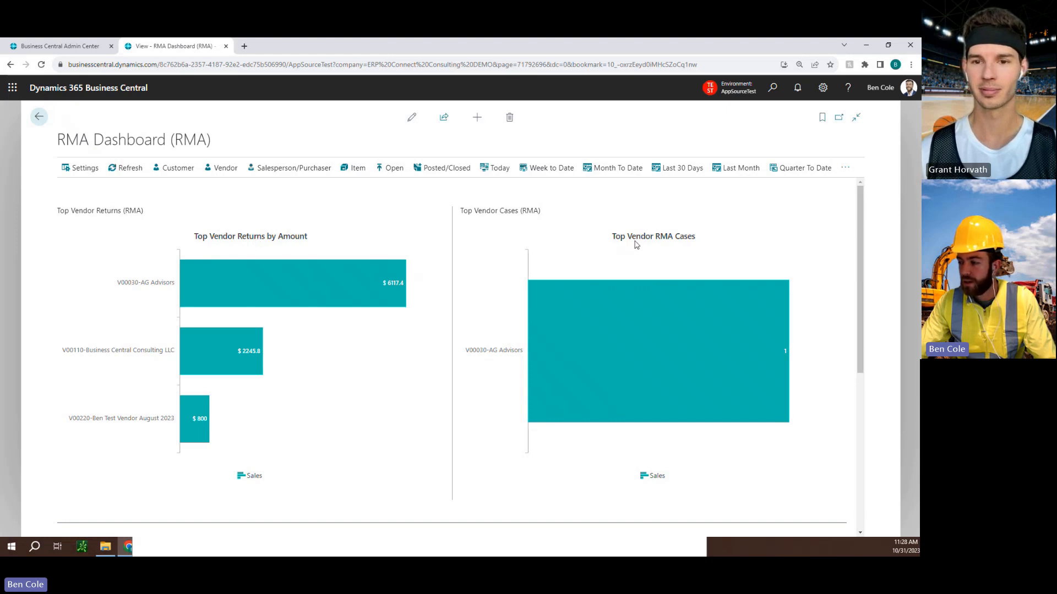
pyautogui.scroll(-5, 523, 294)
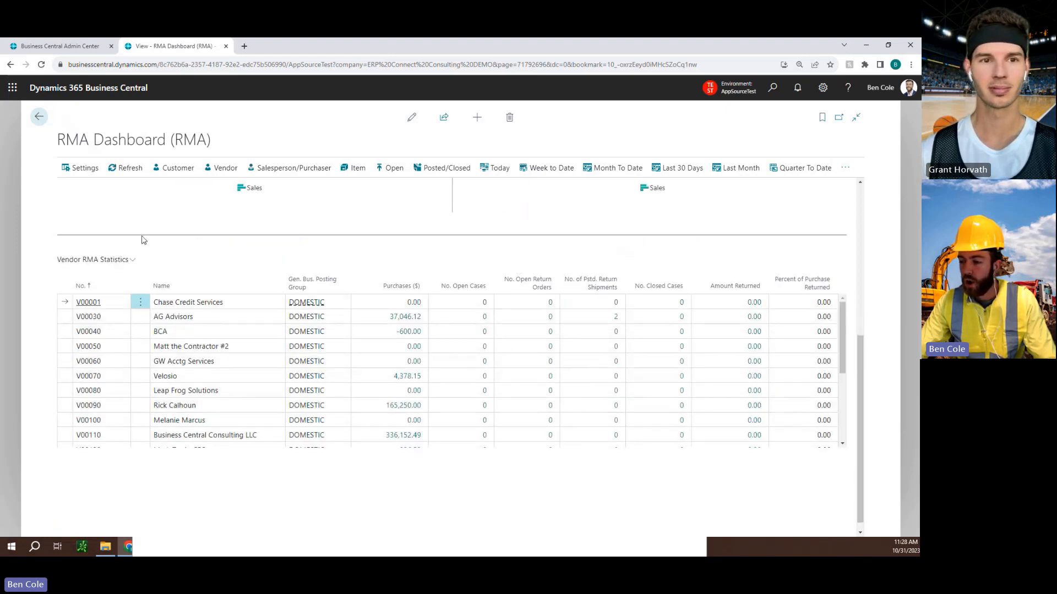
pyautogui.scroll(1, 348, 283)
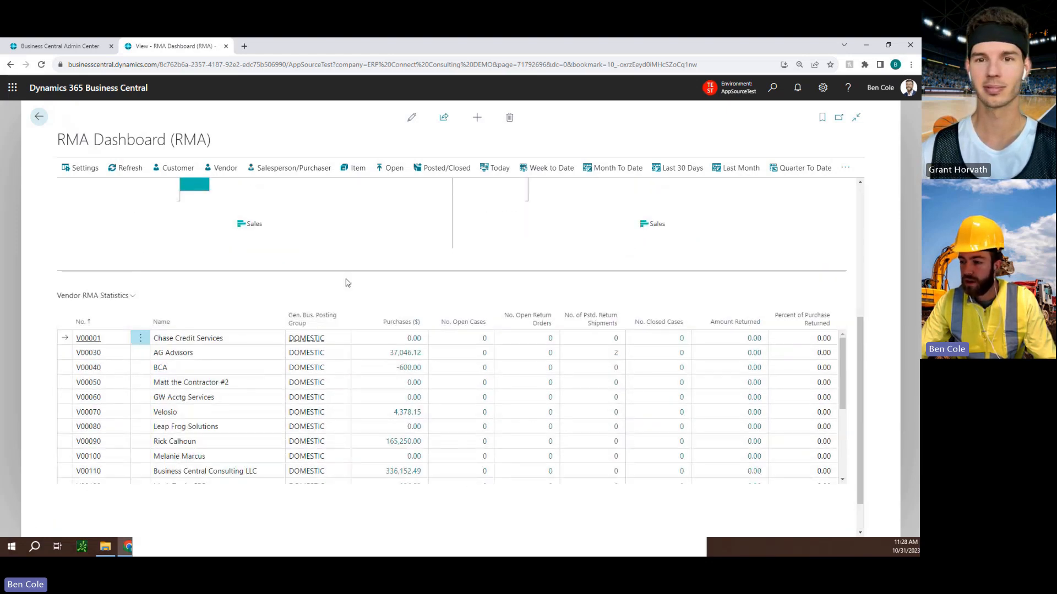
pyautogui.scroll(4, 350, 297)
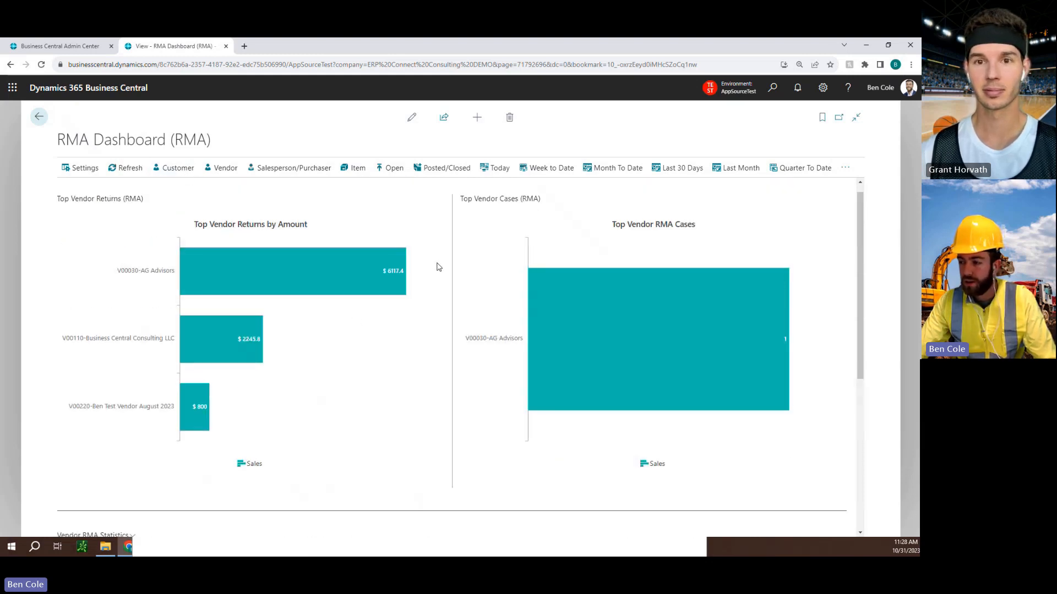
# Switch the RMA Dashboard to the salesperson/purchaser view and examine the top returns by amount.
pyautogui.click(289, 172)
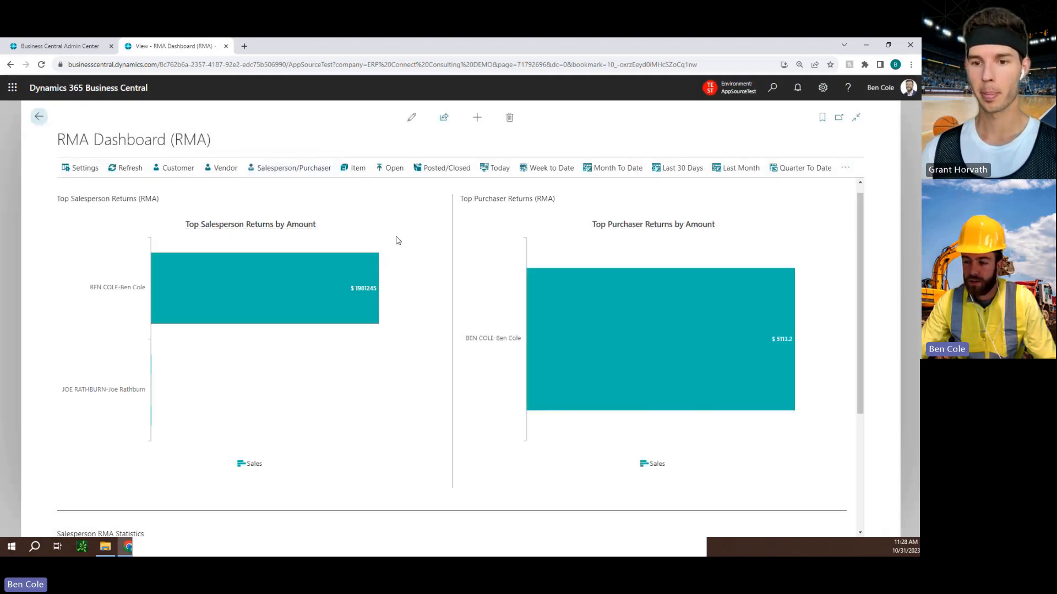
pyautogui.moveTo(158, 286)
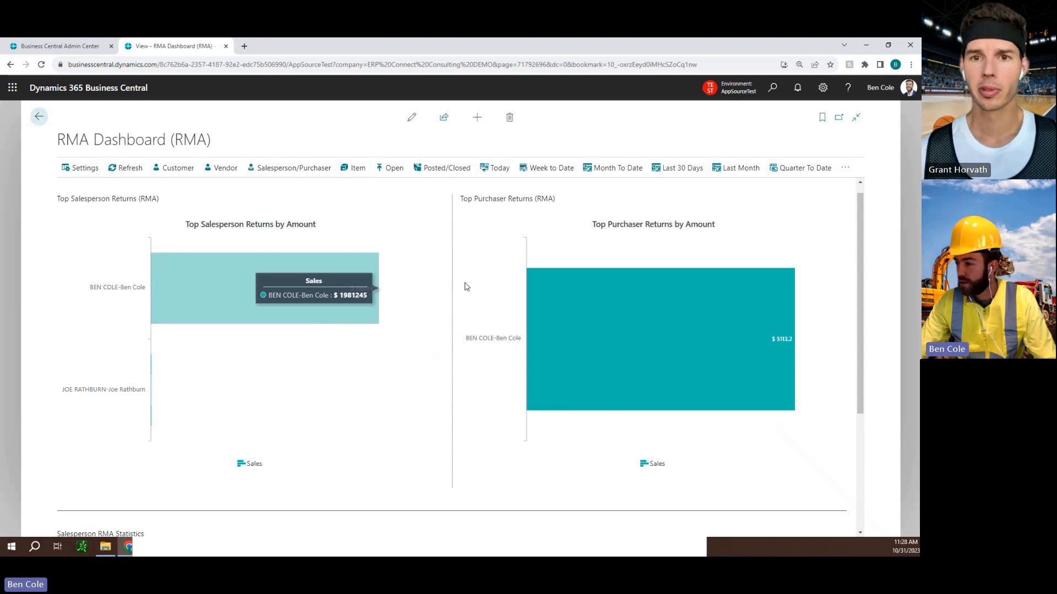